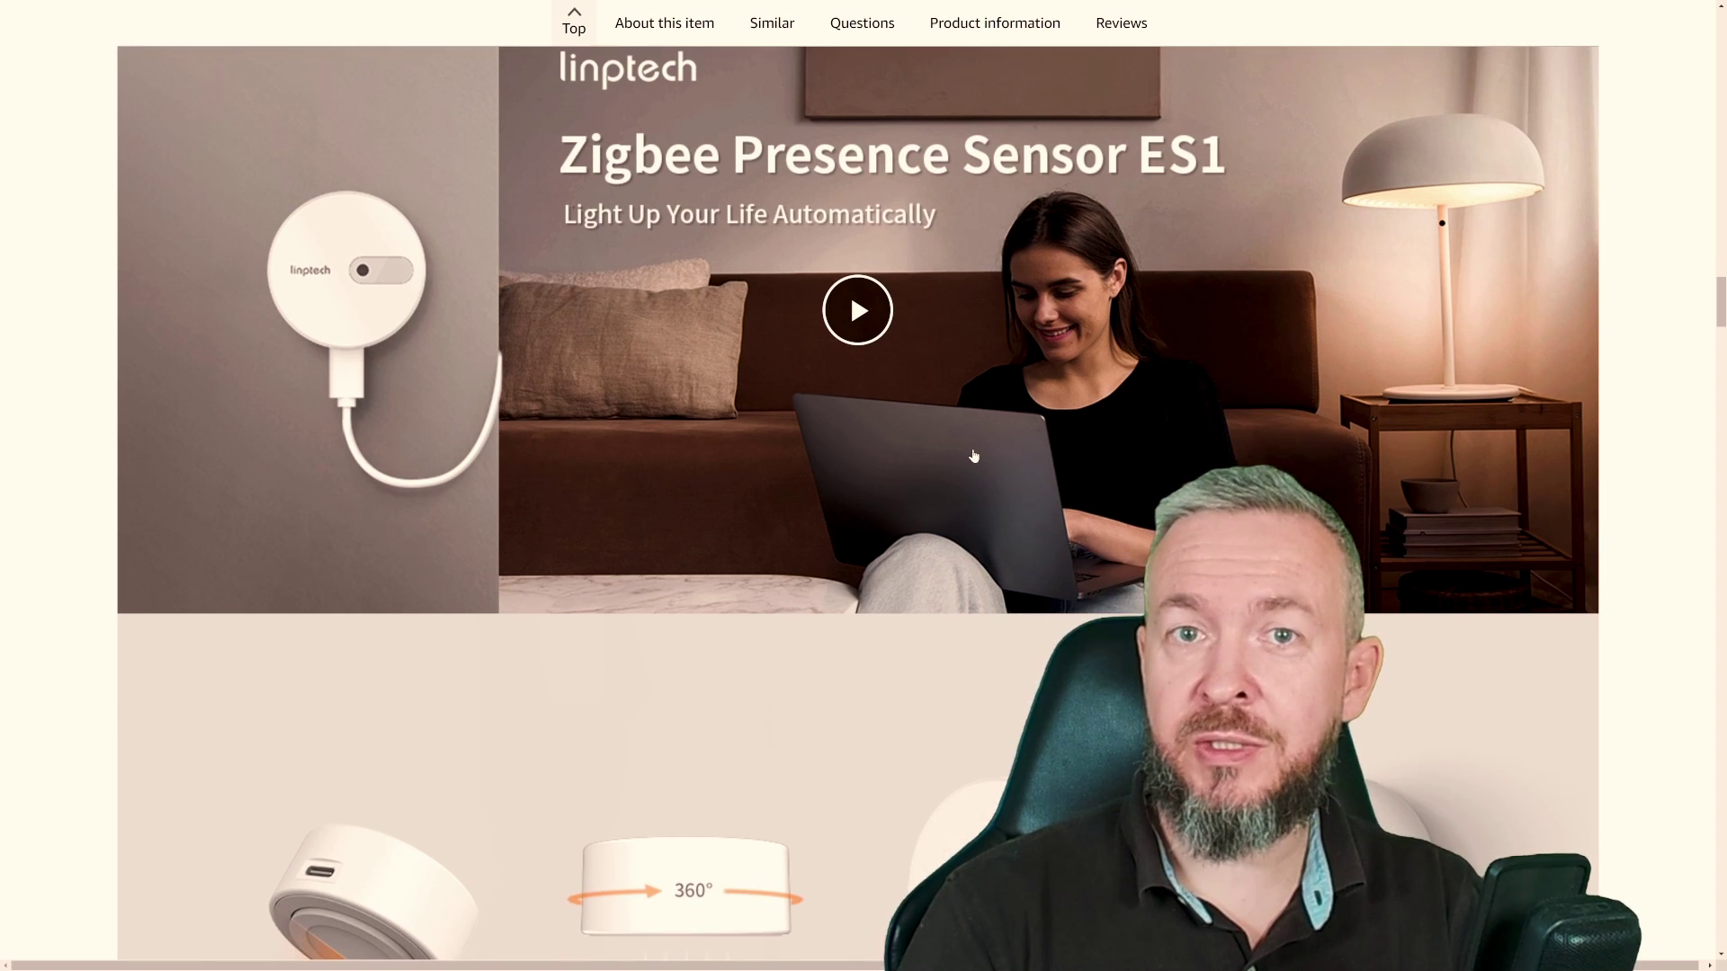
Scroll down the Linptech ES1 product description to the usage-scenario carousel
scroll(973, 456, "down", 1)
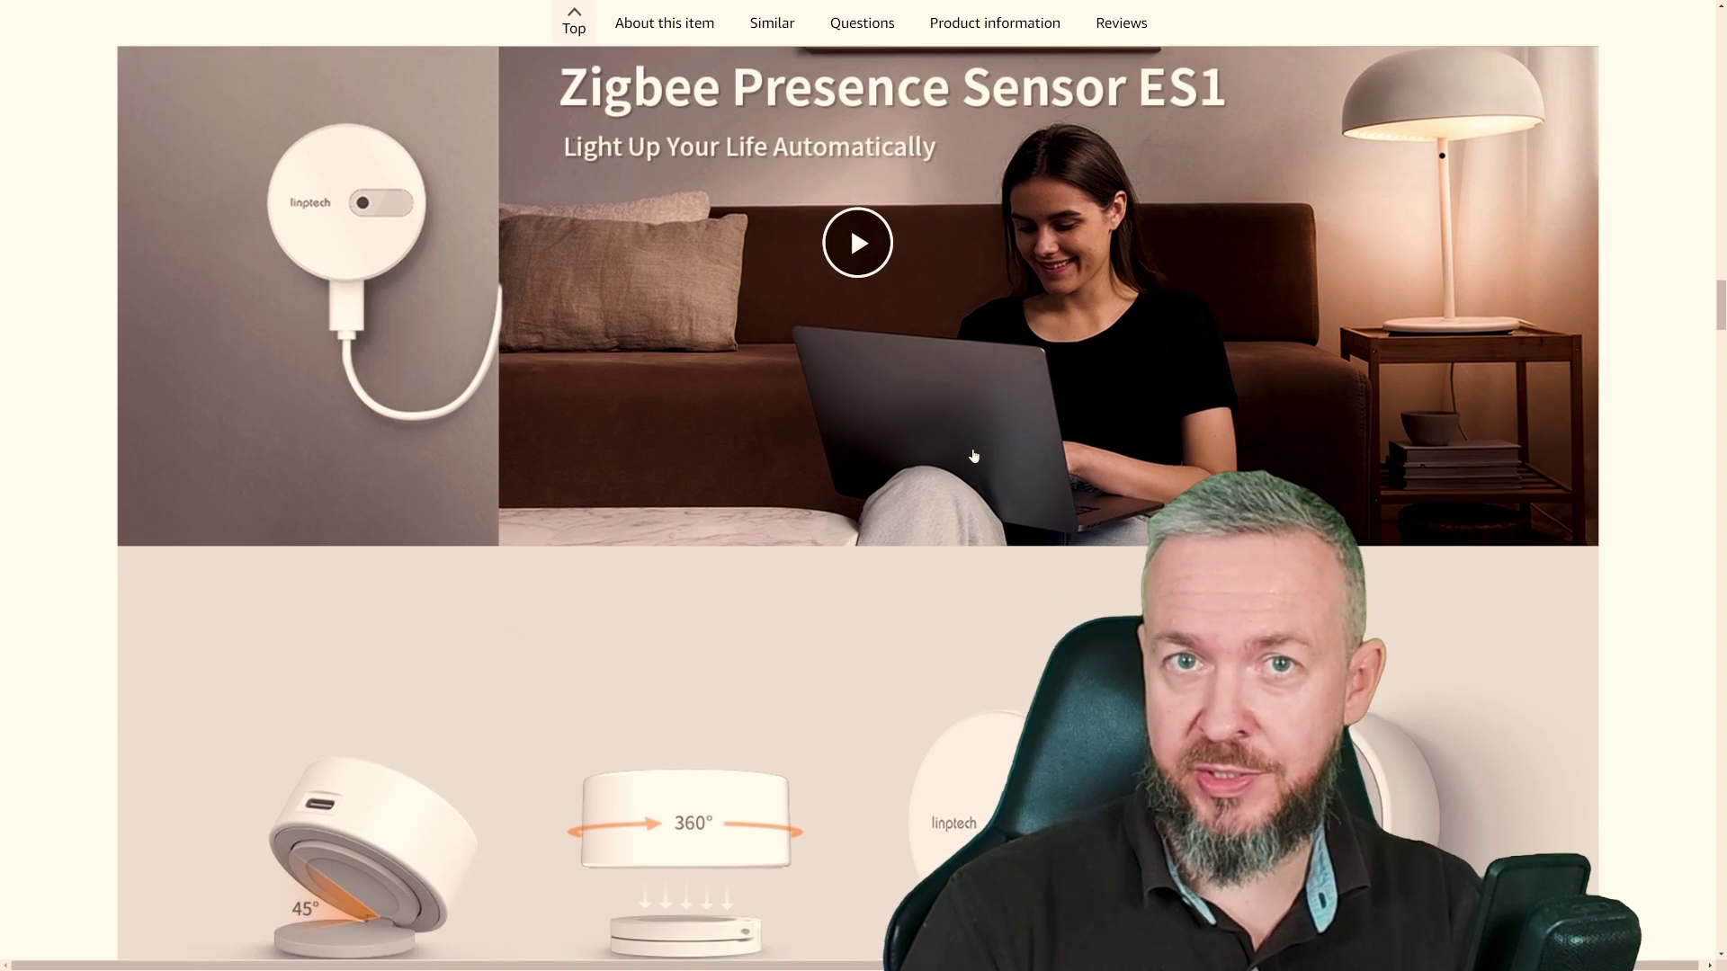
scroll(974, 456, "down", 3)
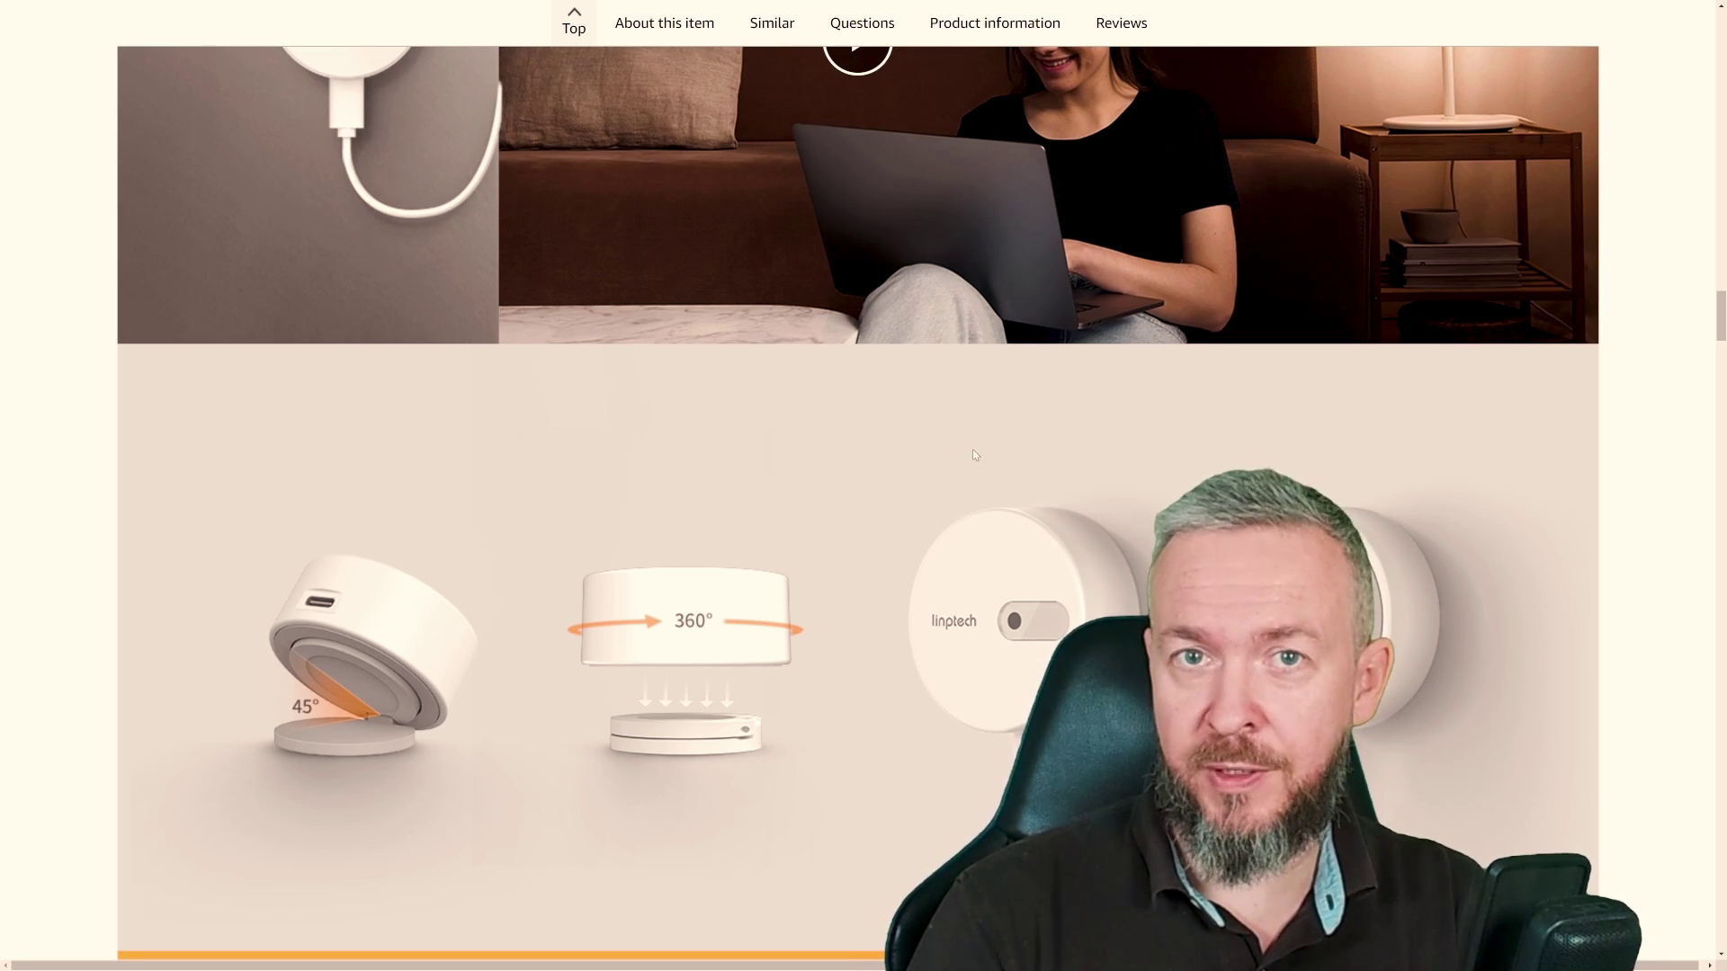
scroll(975, 455, "down", 4)
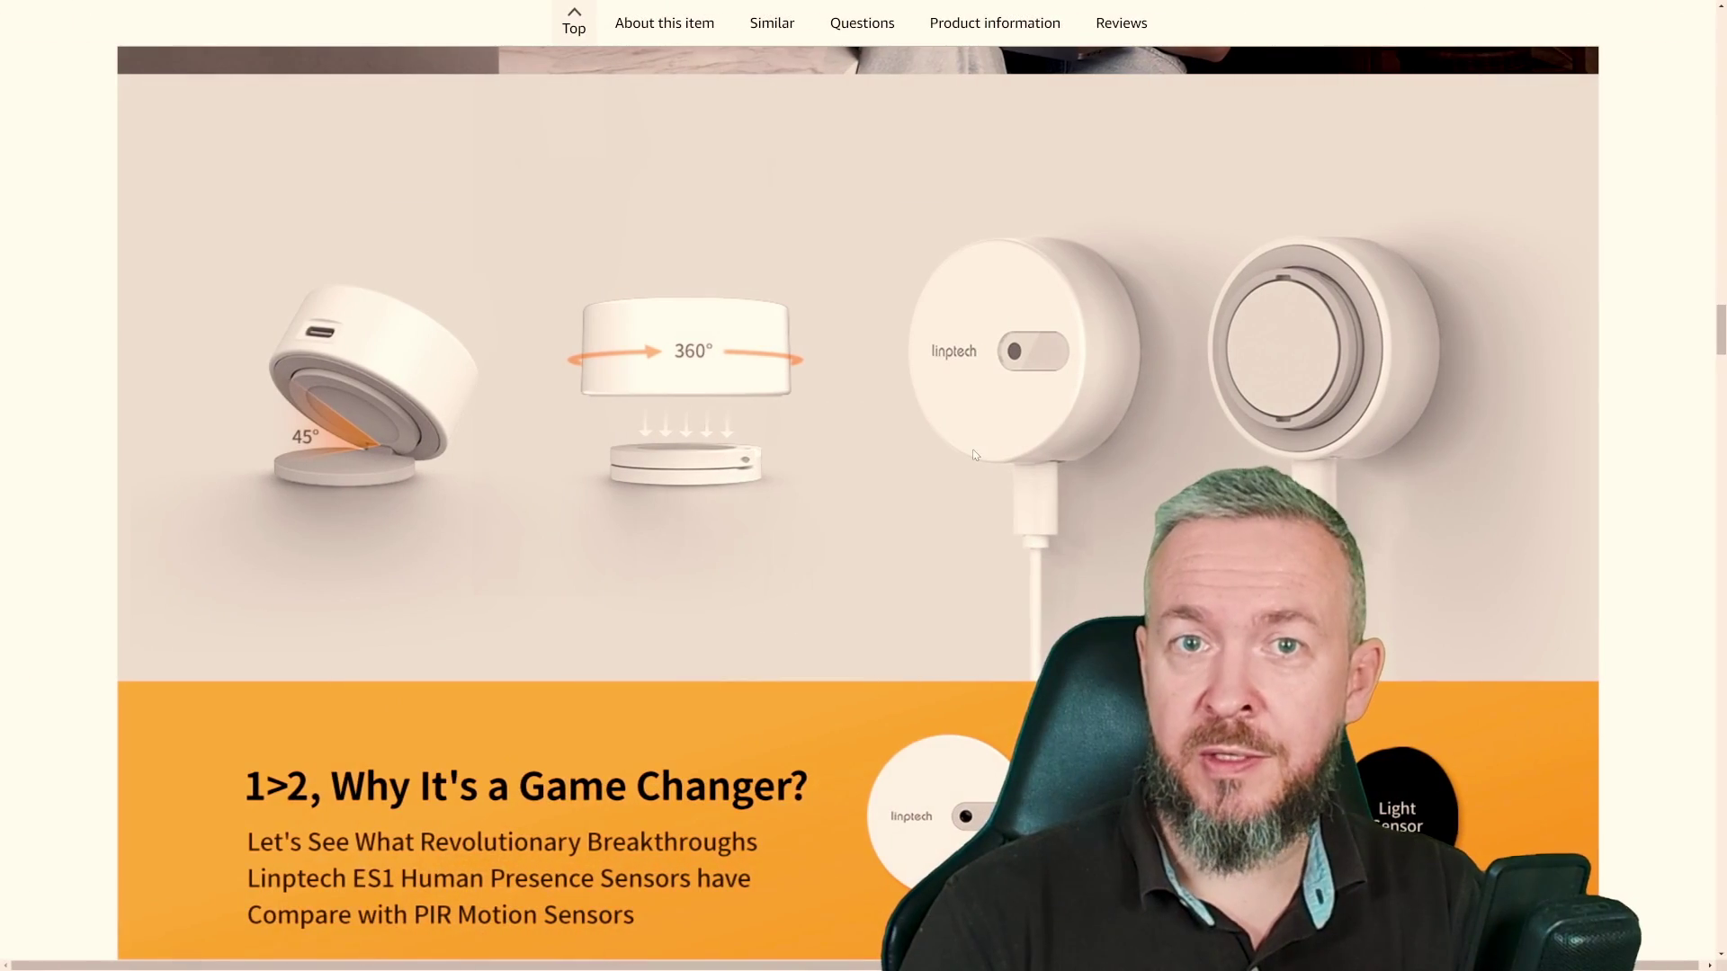
scroll(974, 455, "down", 5)
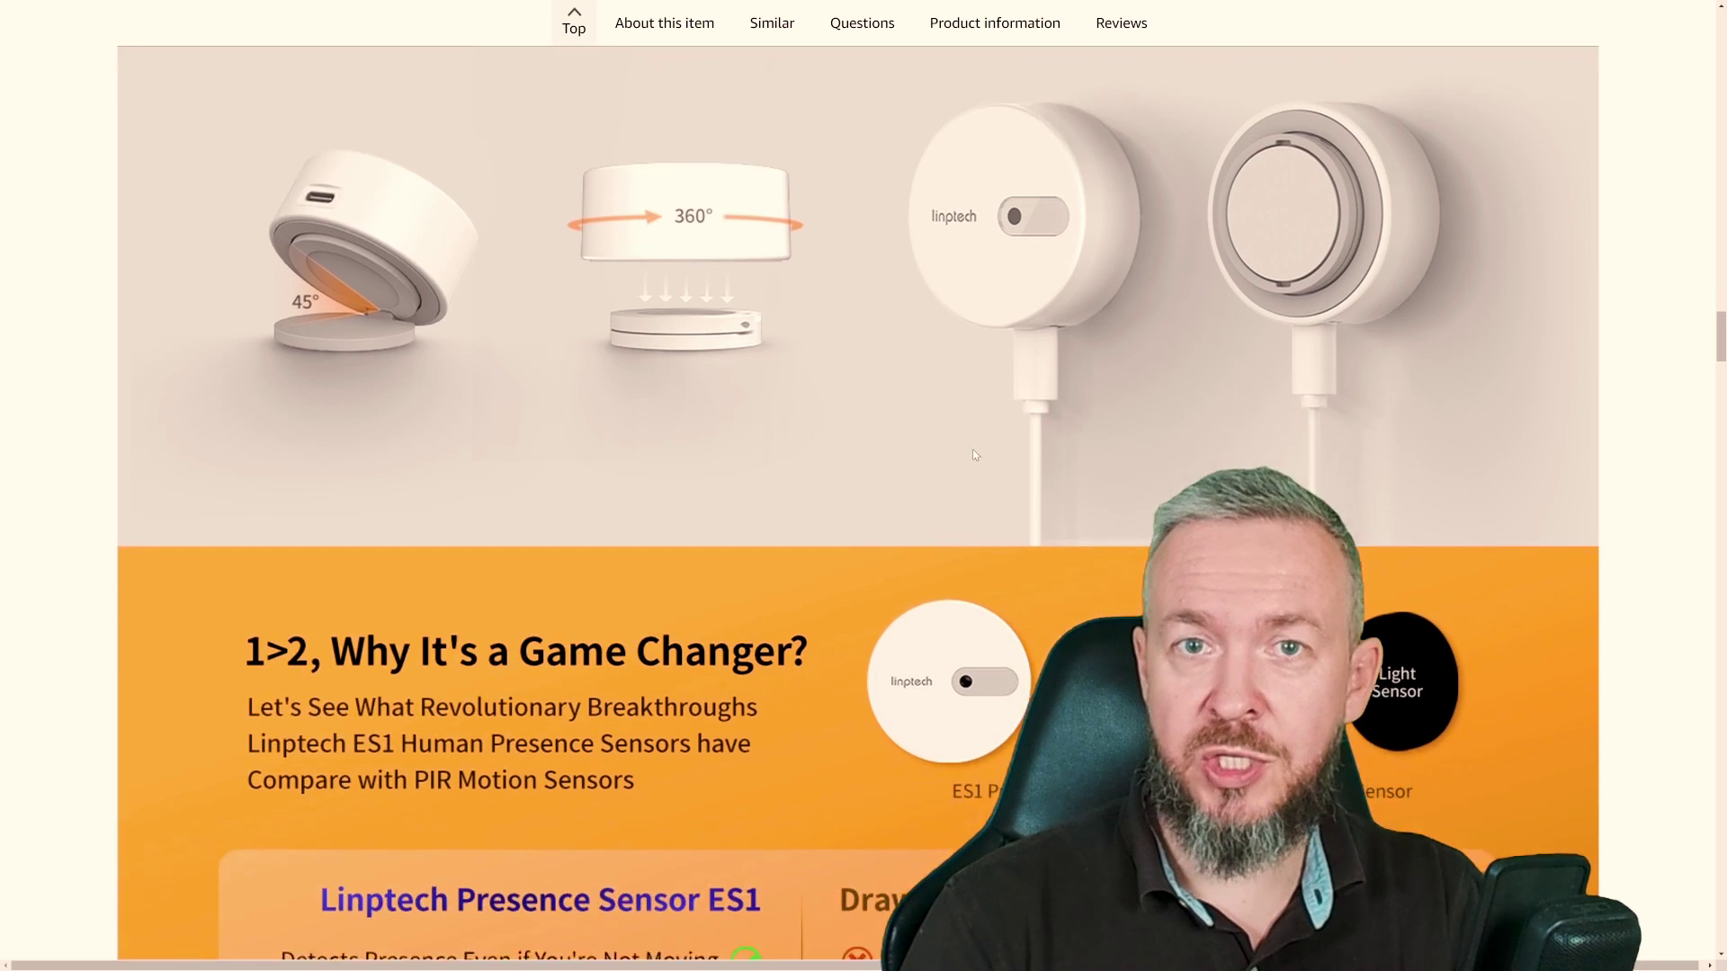
scroll(975, 455, "down", 2)
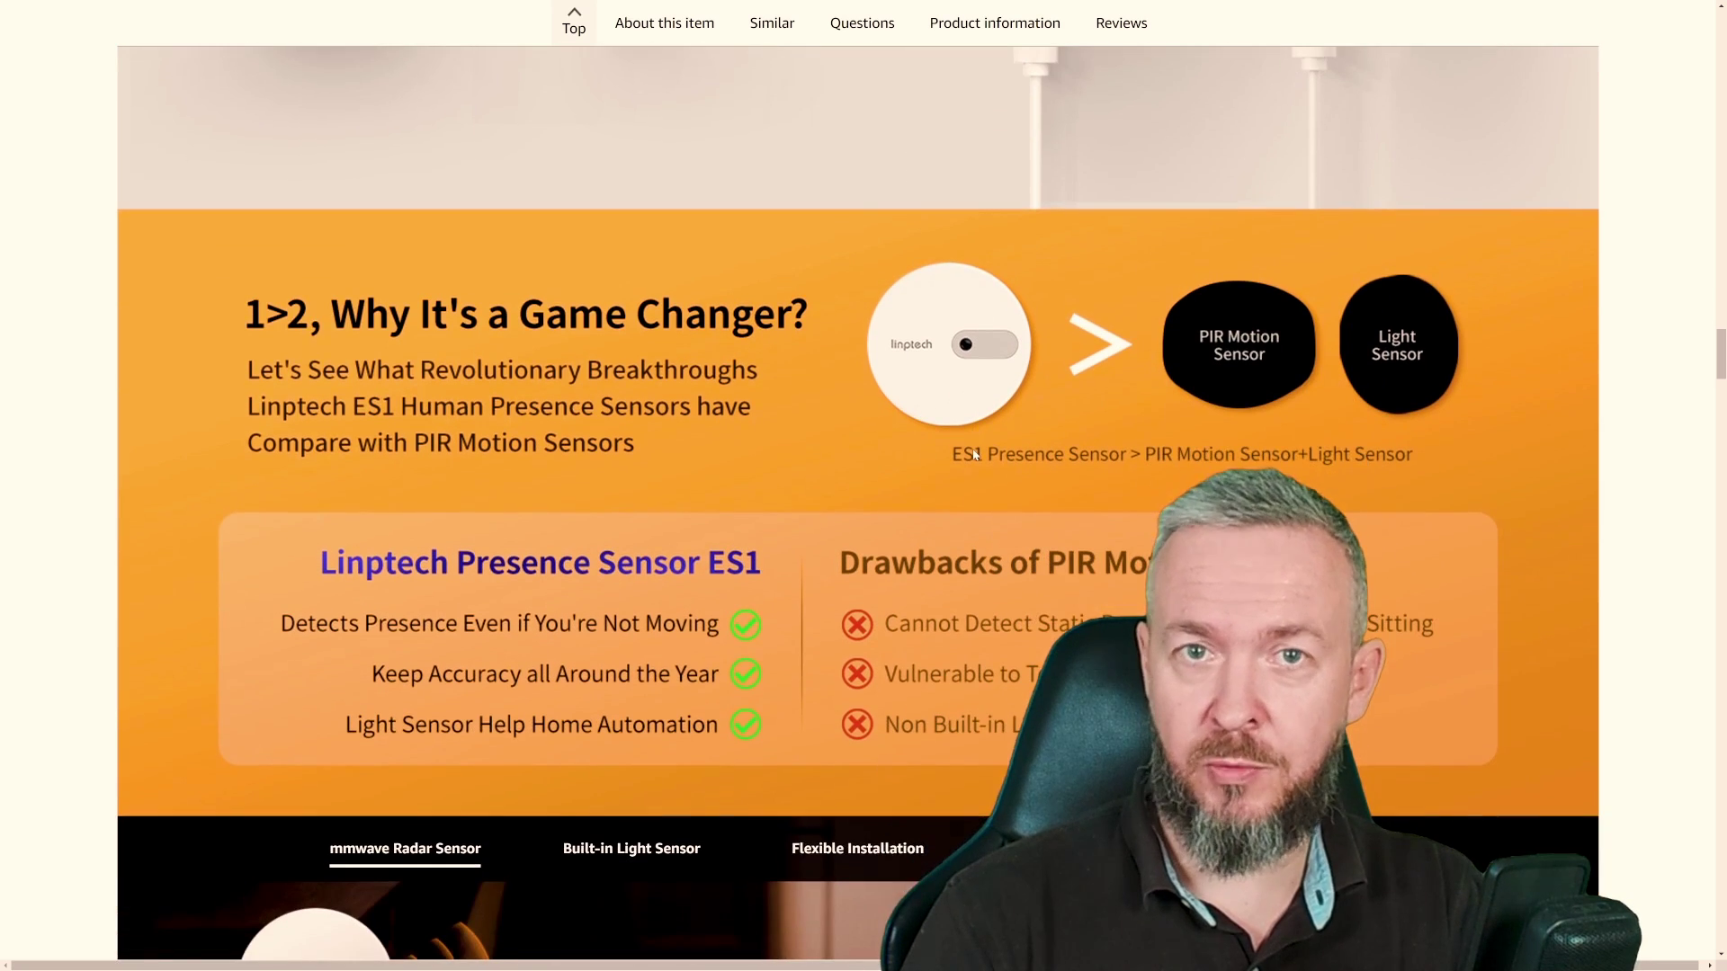
scroll(975, 455, "down", 5)
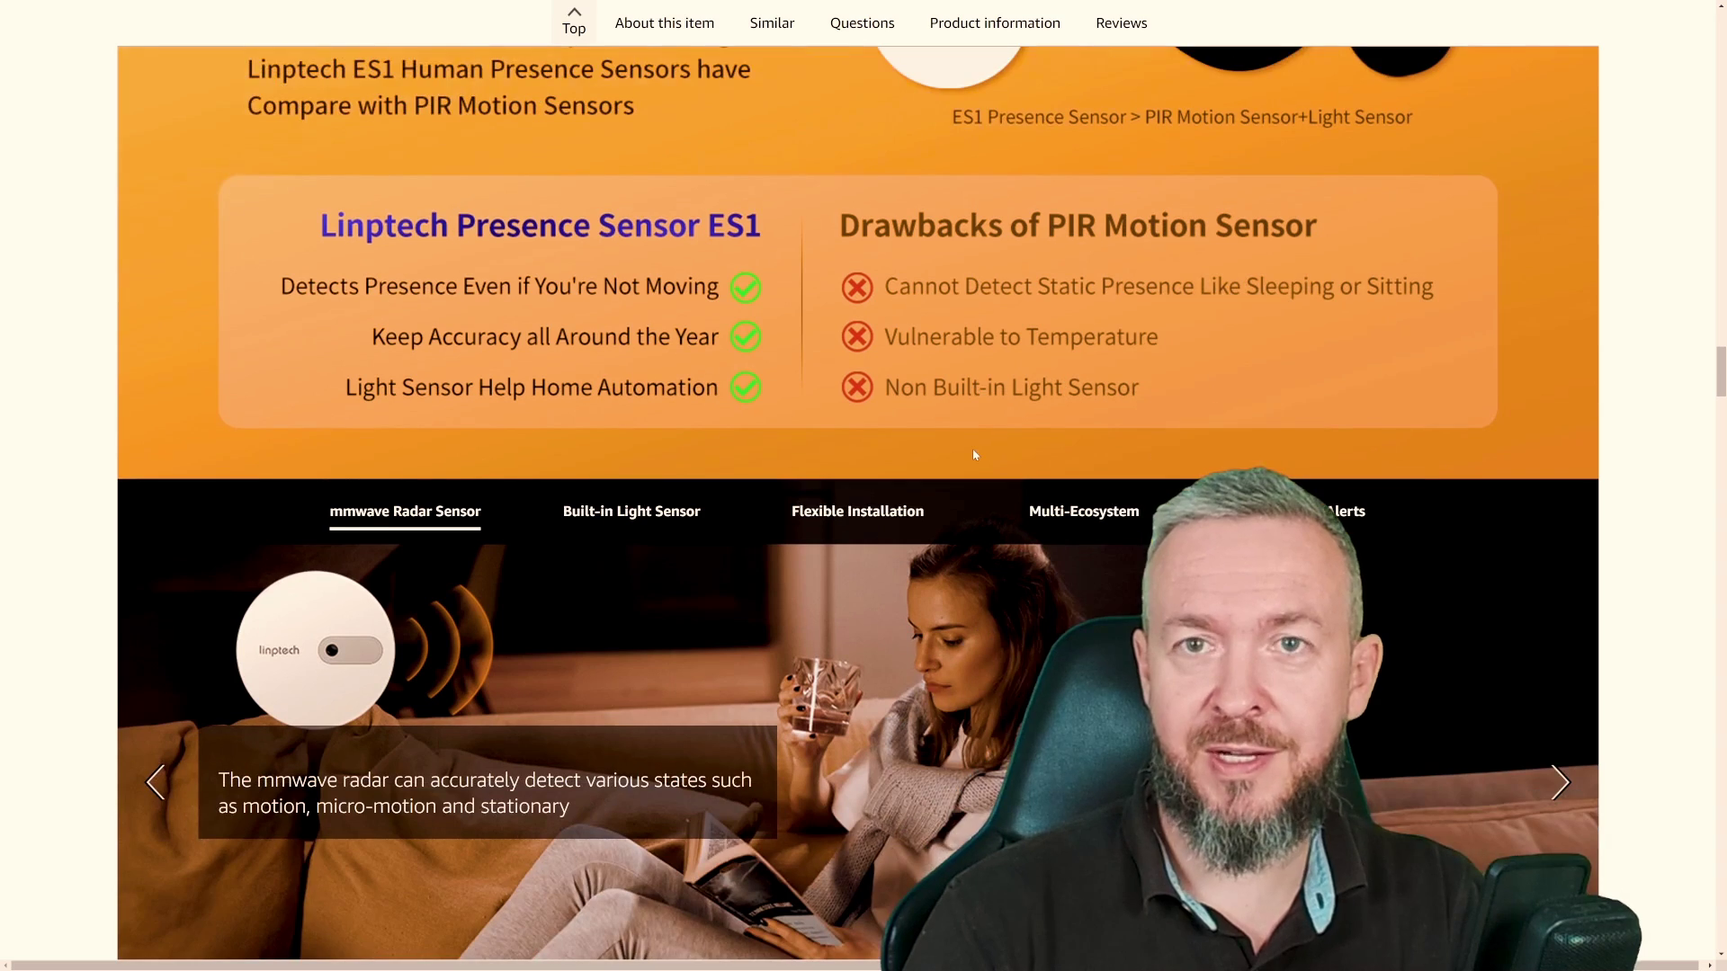
scroll(975, 455, "down", 2)
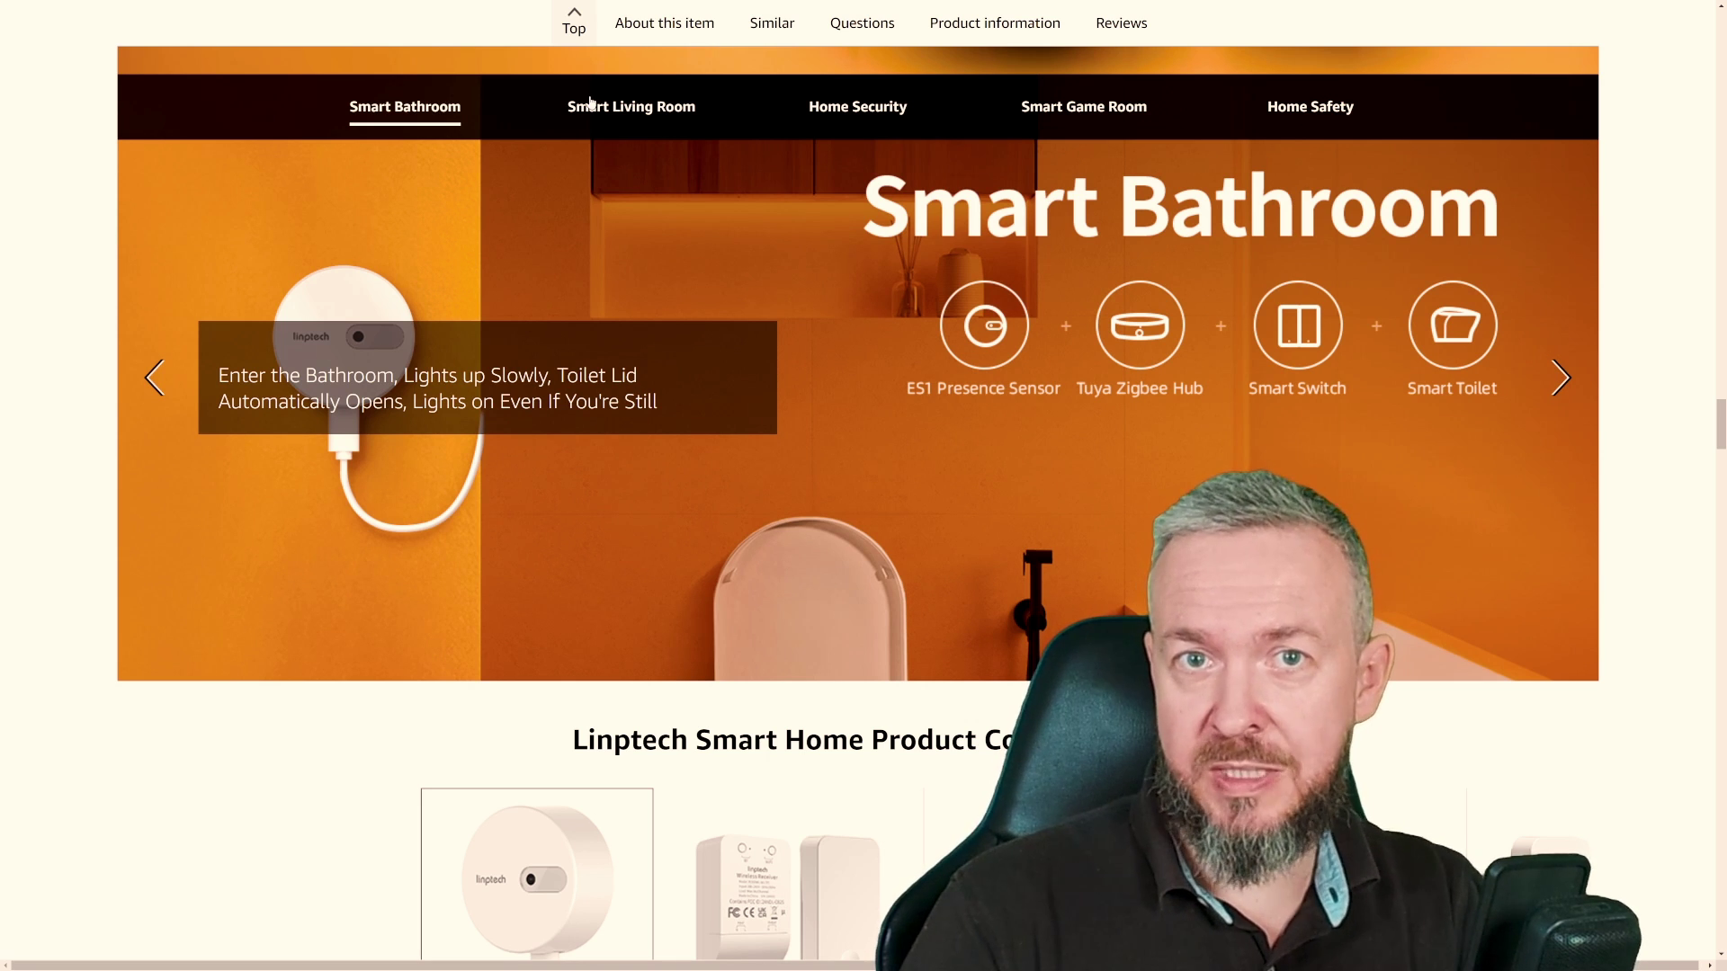
Step through the Smart Living Room, Home Security, Smart Game Room and Home Safety scenarios
left_click(590, 104)
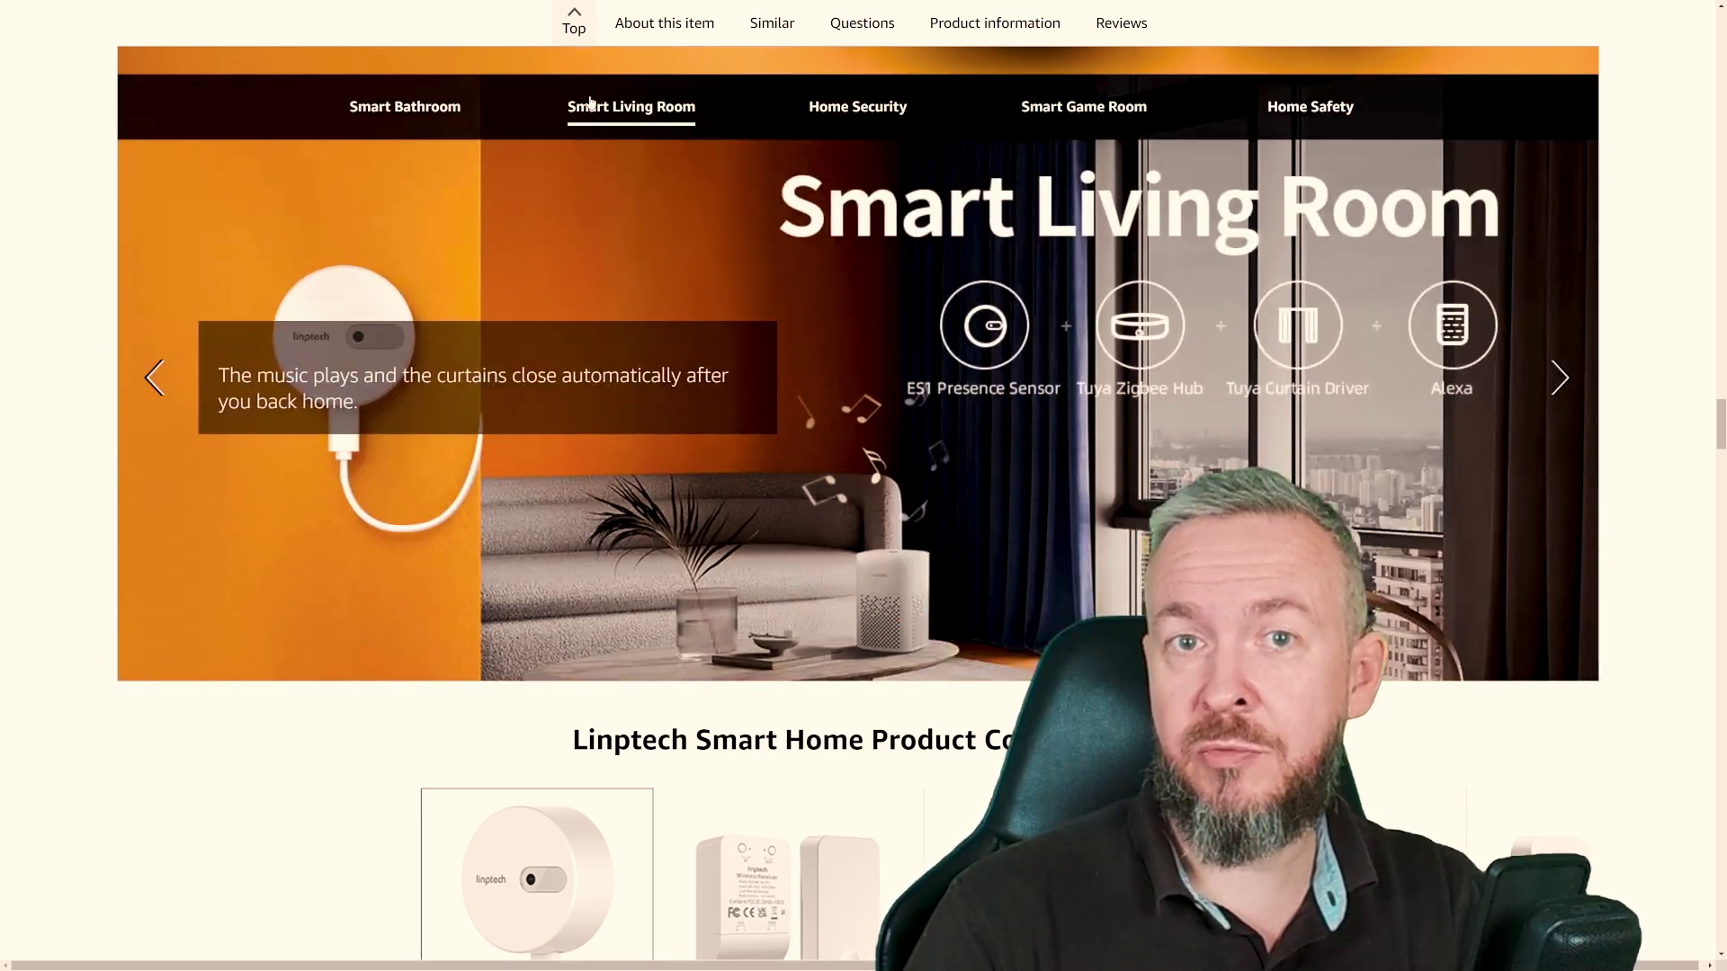
left_click(814, 107)
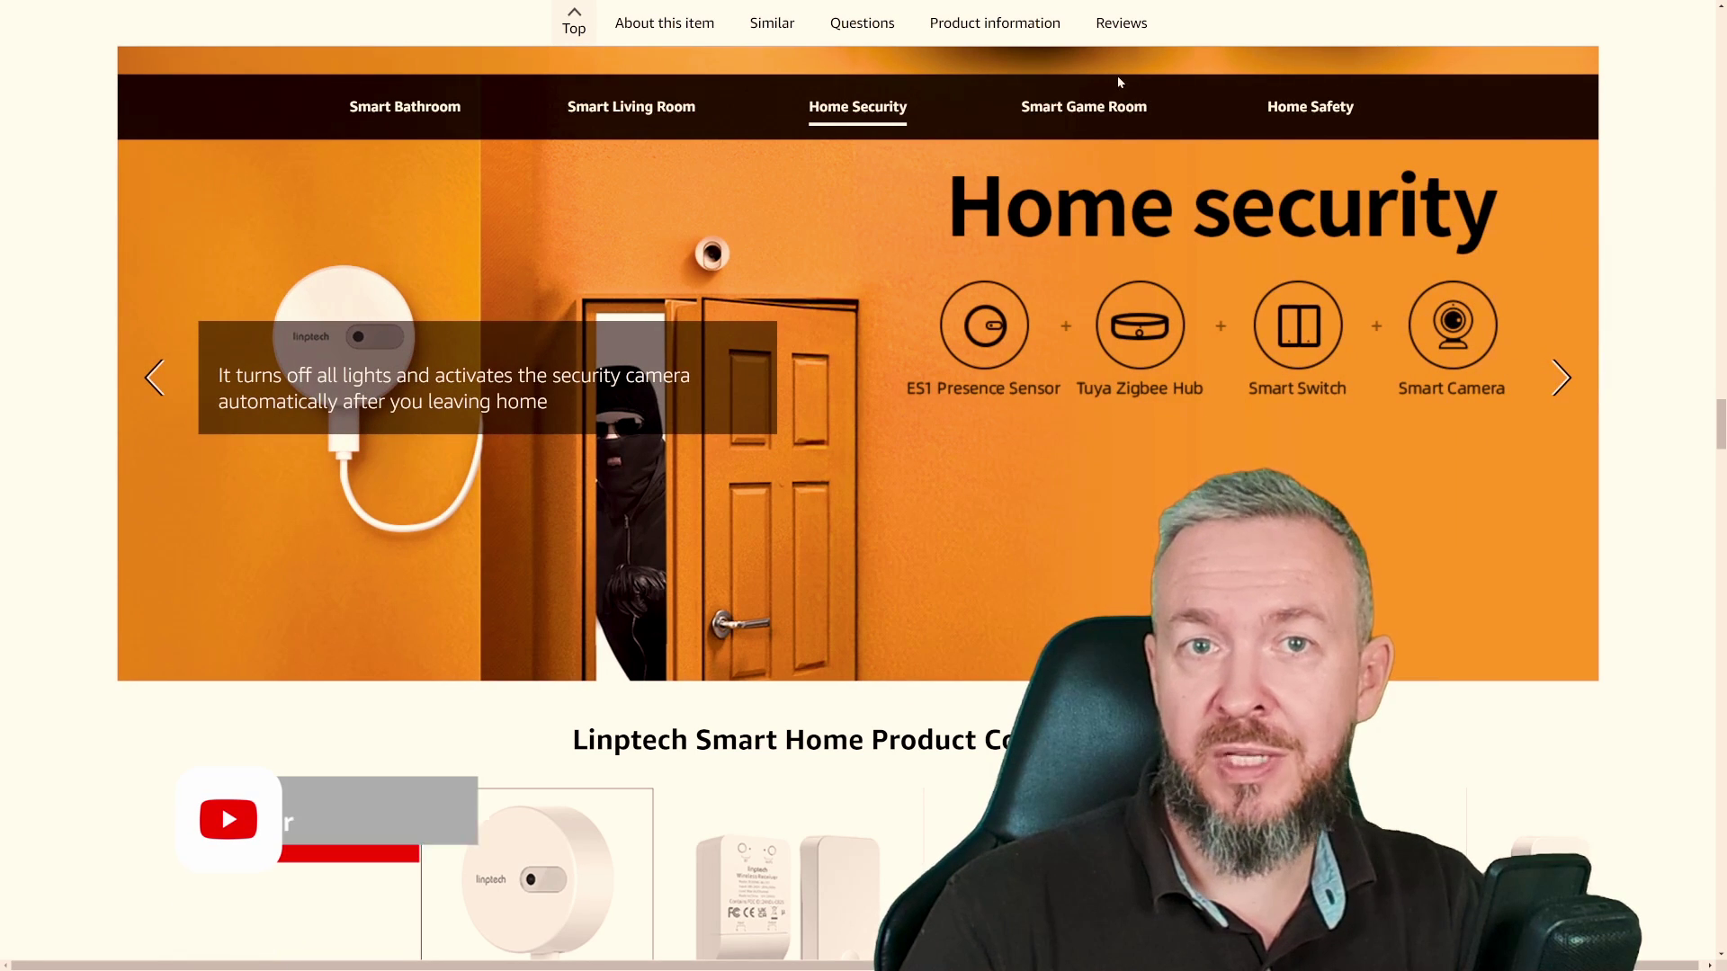
left_click(1075, 117)
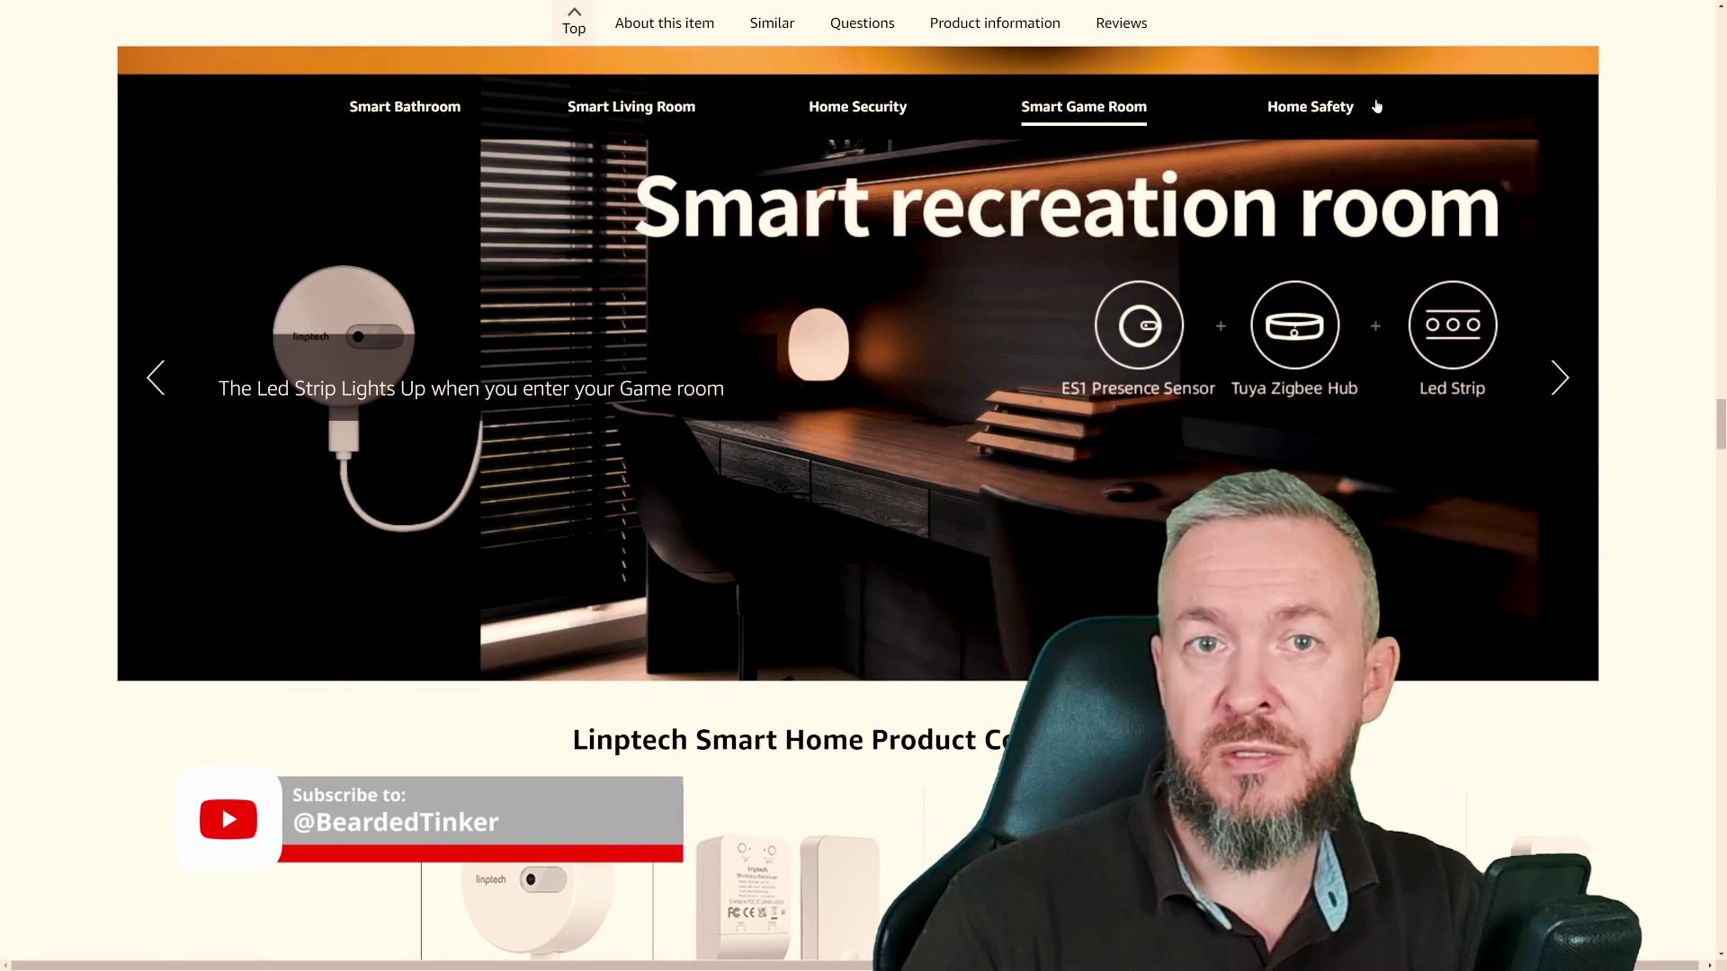
left_click(1358, 108)
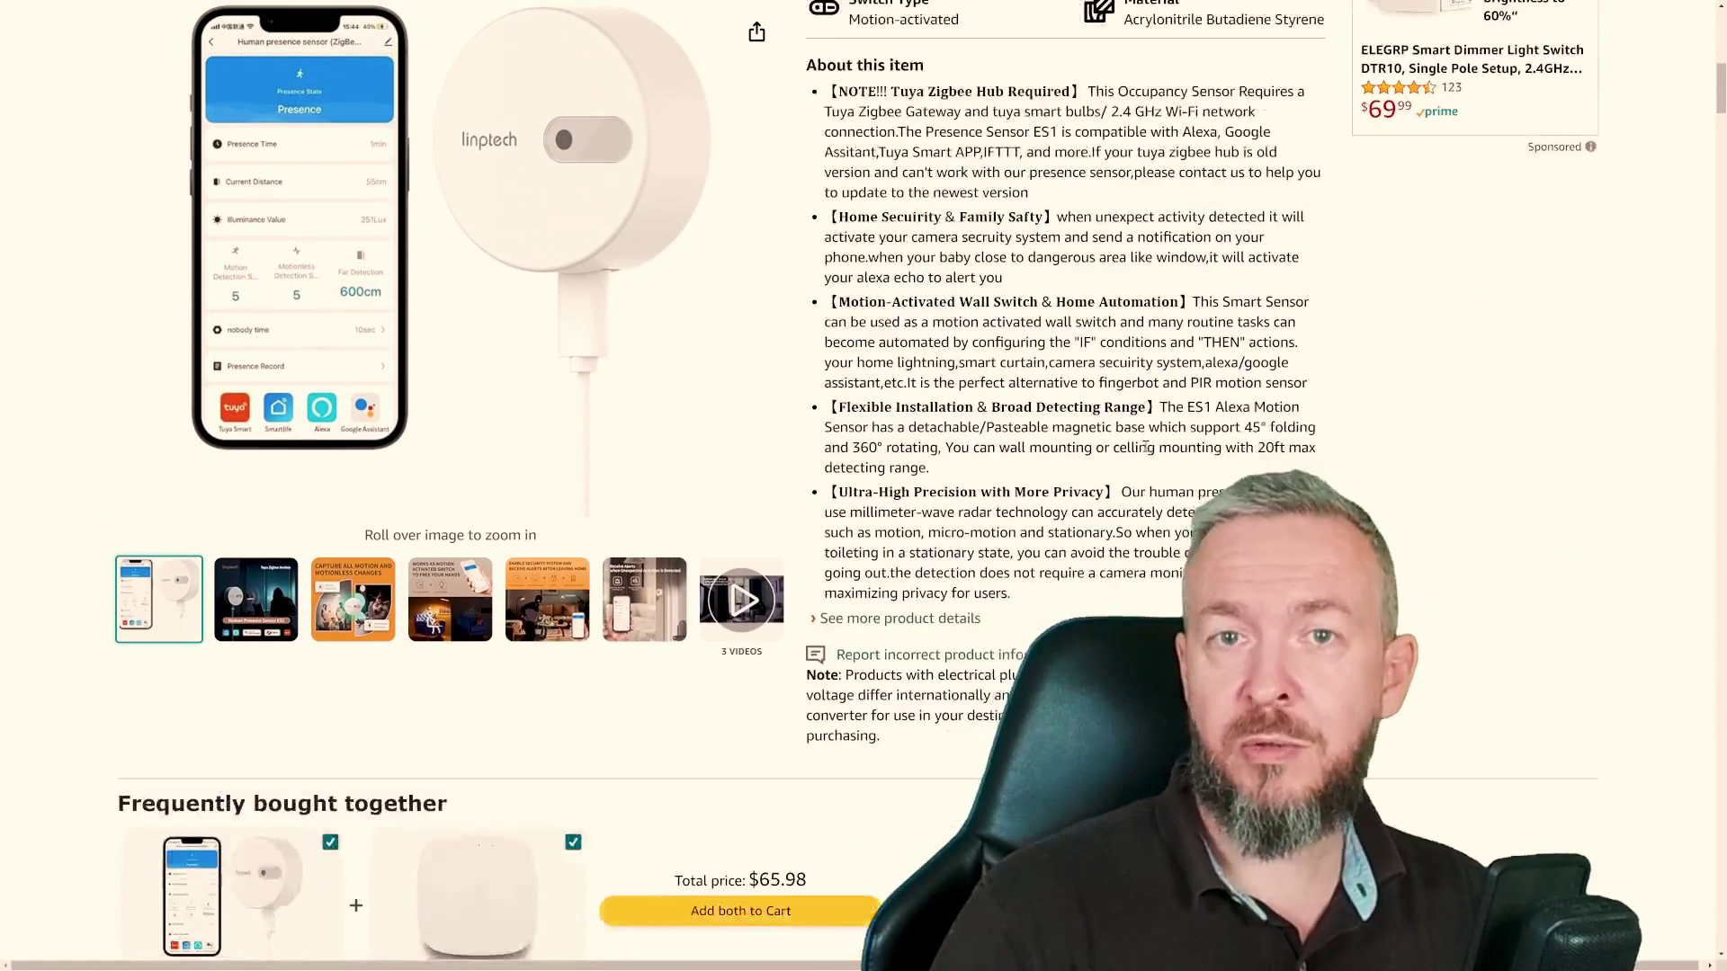
Scroll the Amazon listing past Frequently bought together and the related products
scroll(1145, 447, "down", 5)
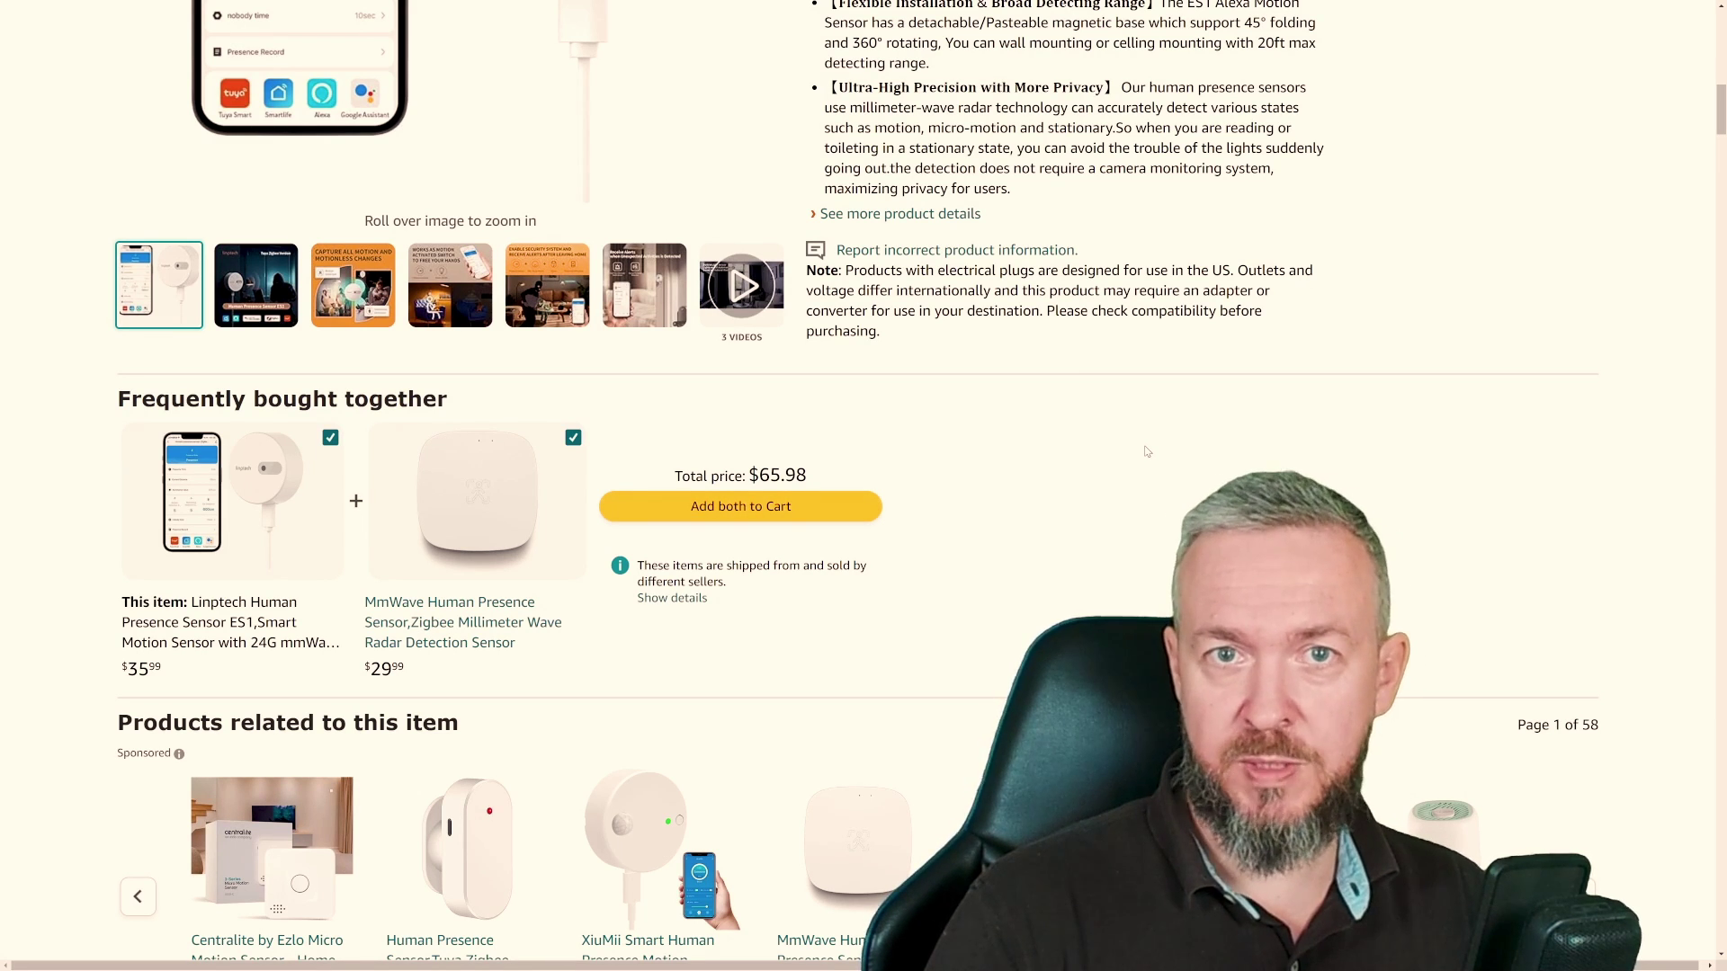
scroll(1147, 451, "down", 5)
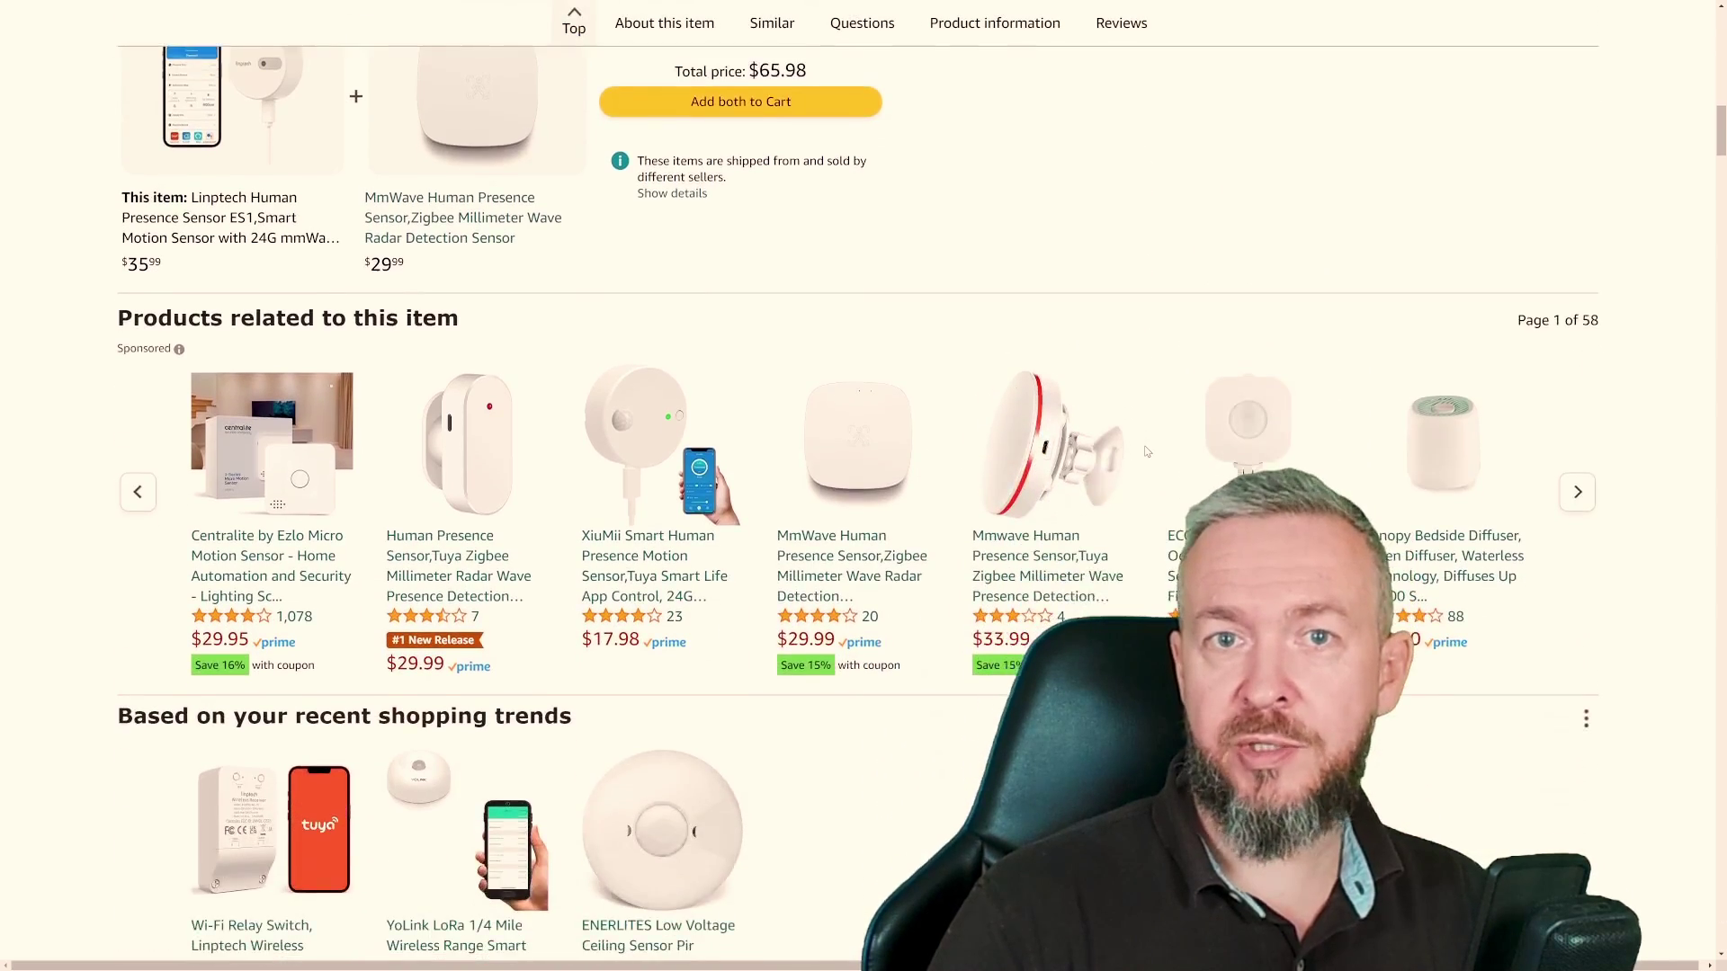
scroll(1147, 452, "down", 8)
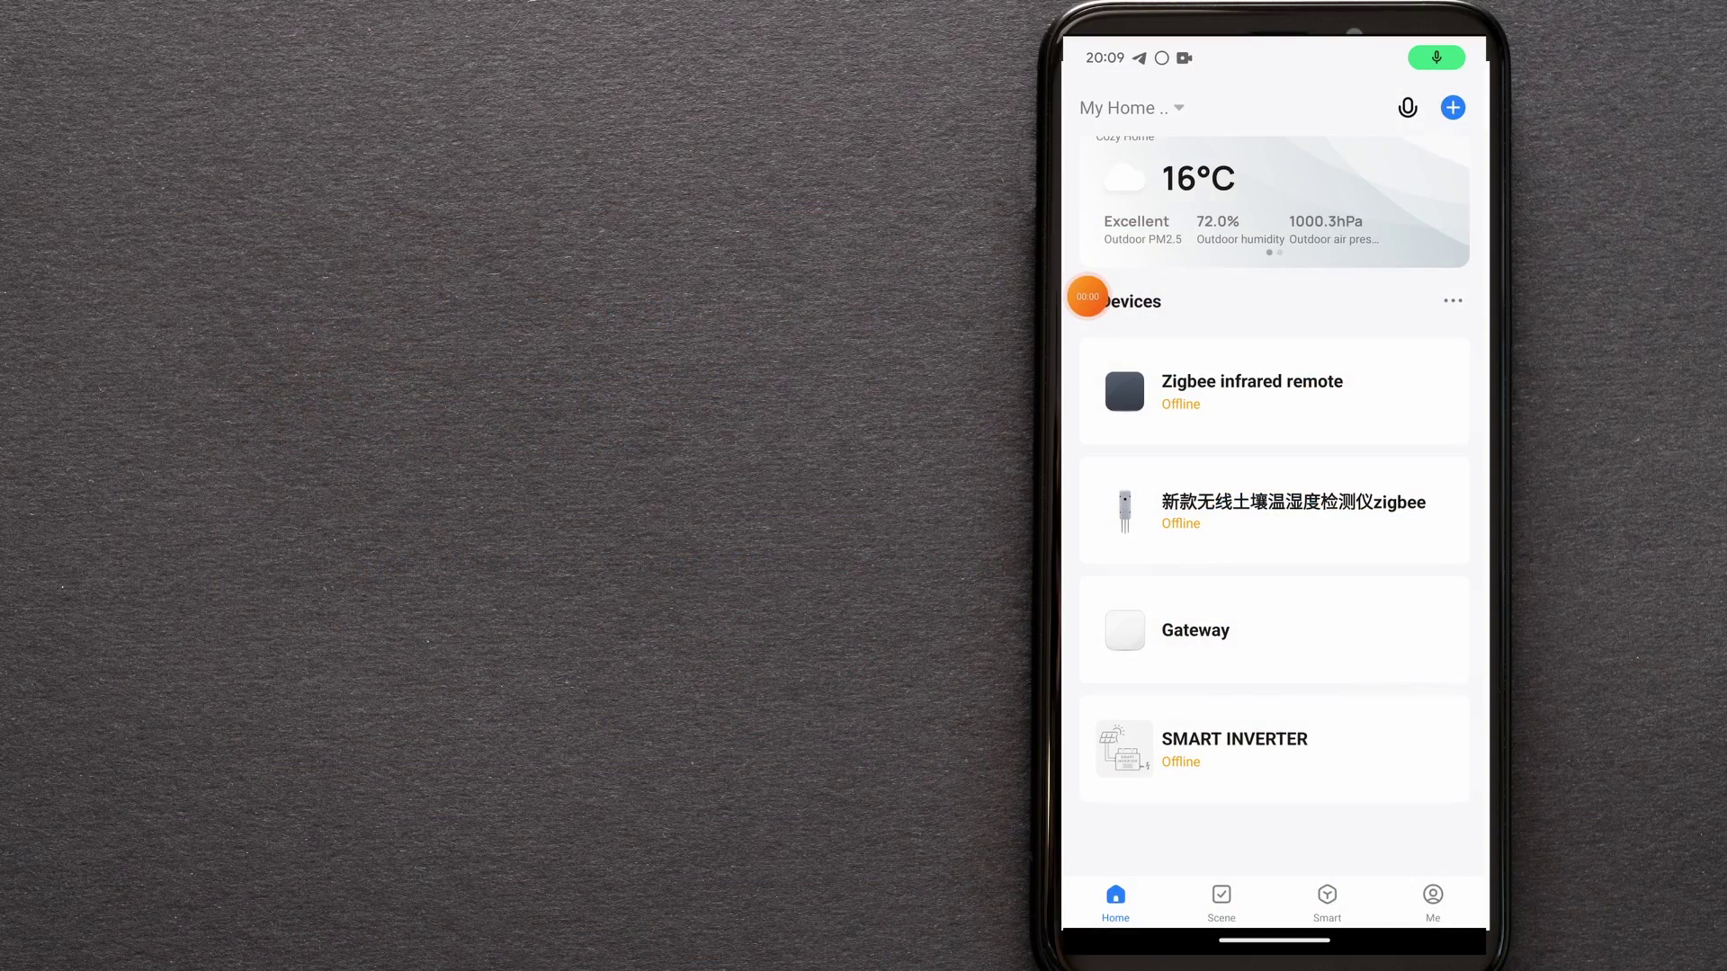
Add the Human presence sensor (ZigBee) as a new subdevice of the Gateway
left_click(1196, 629)
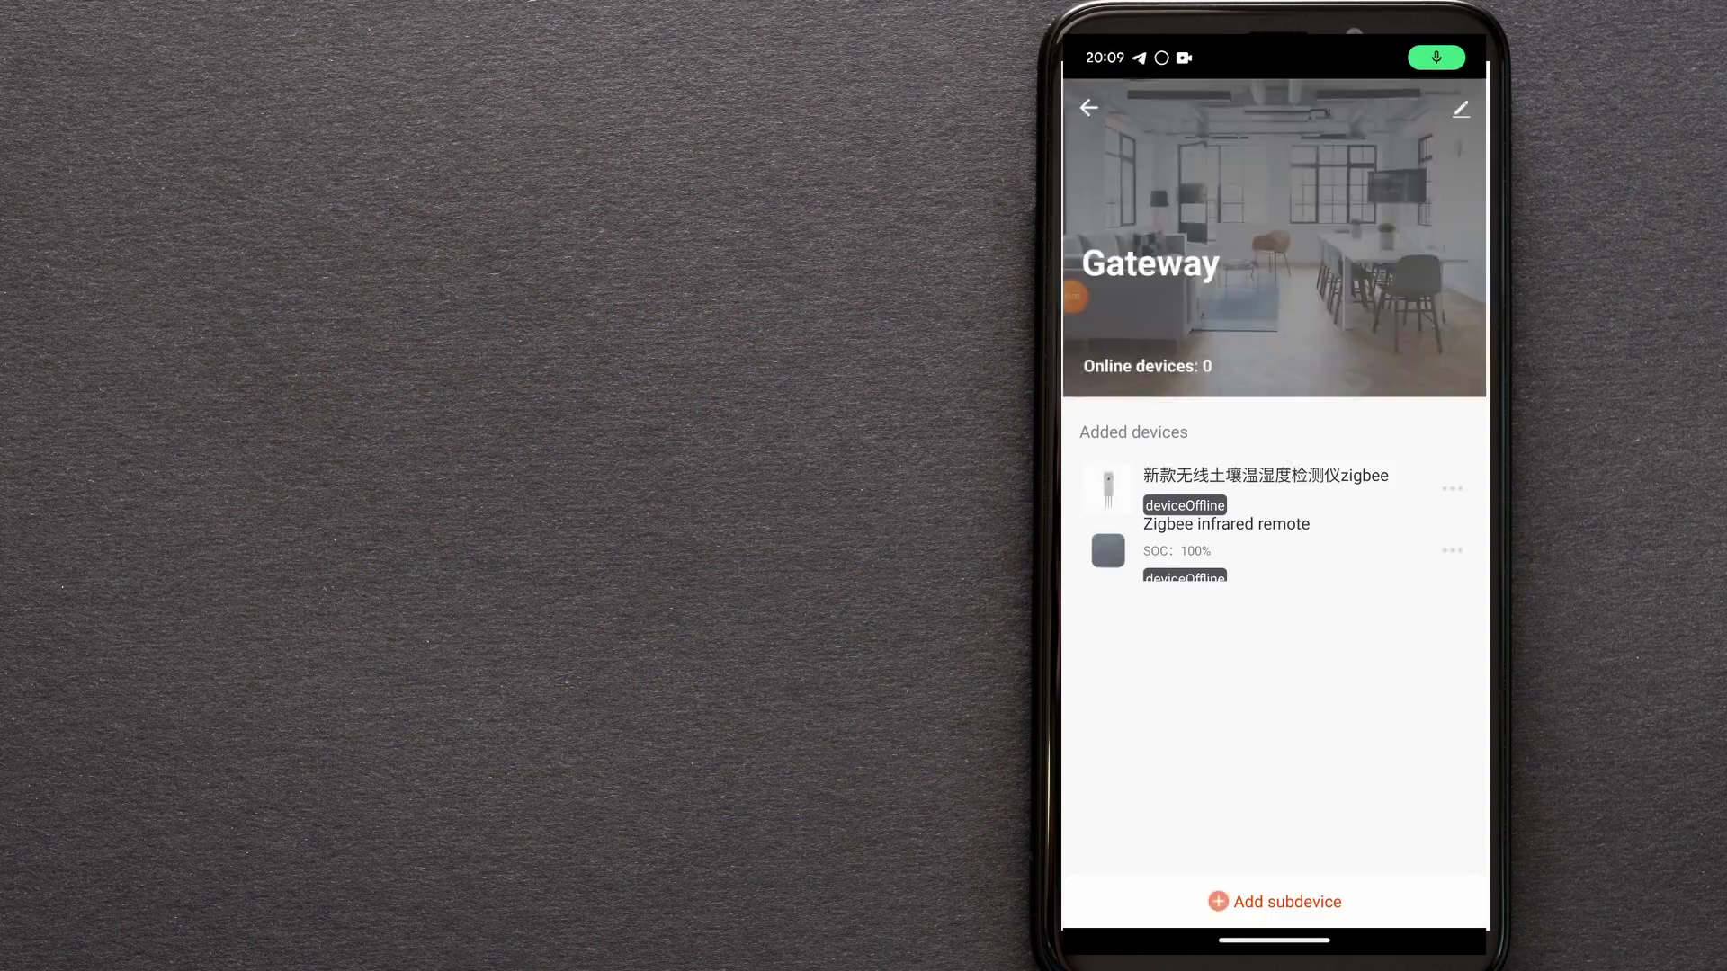
left_click(1274, 901)
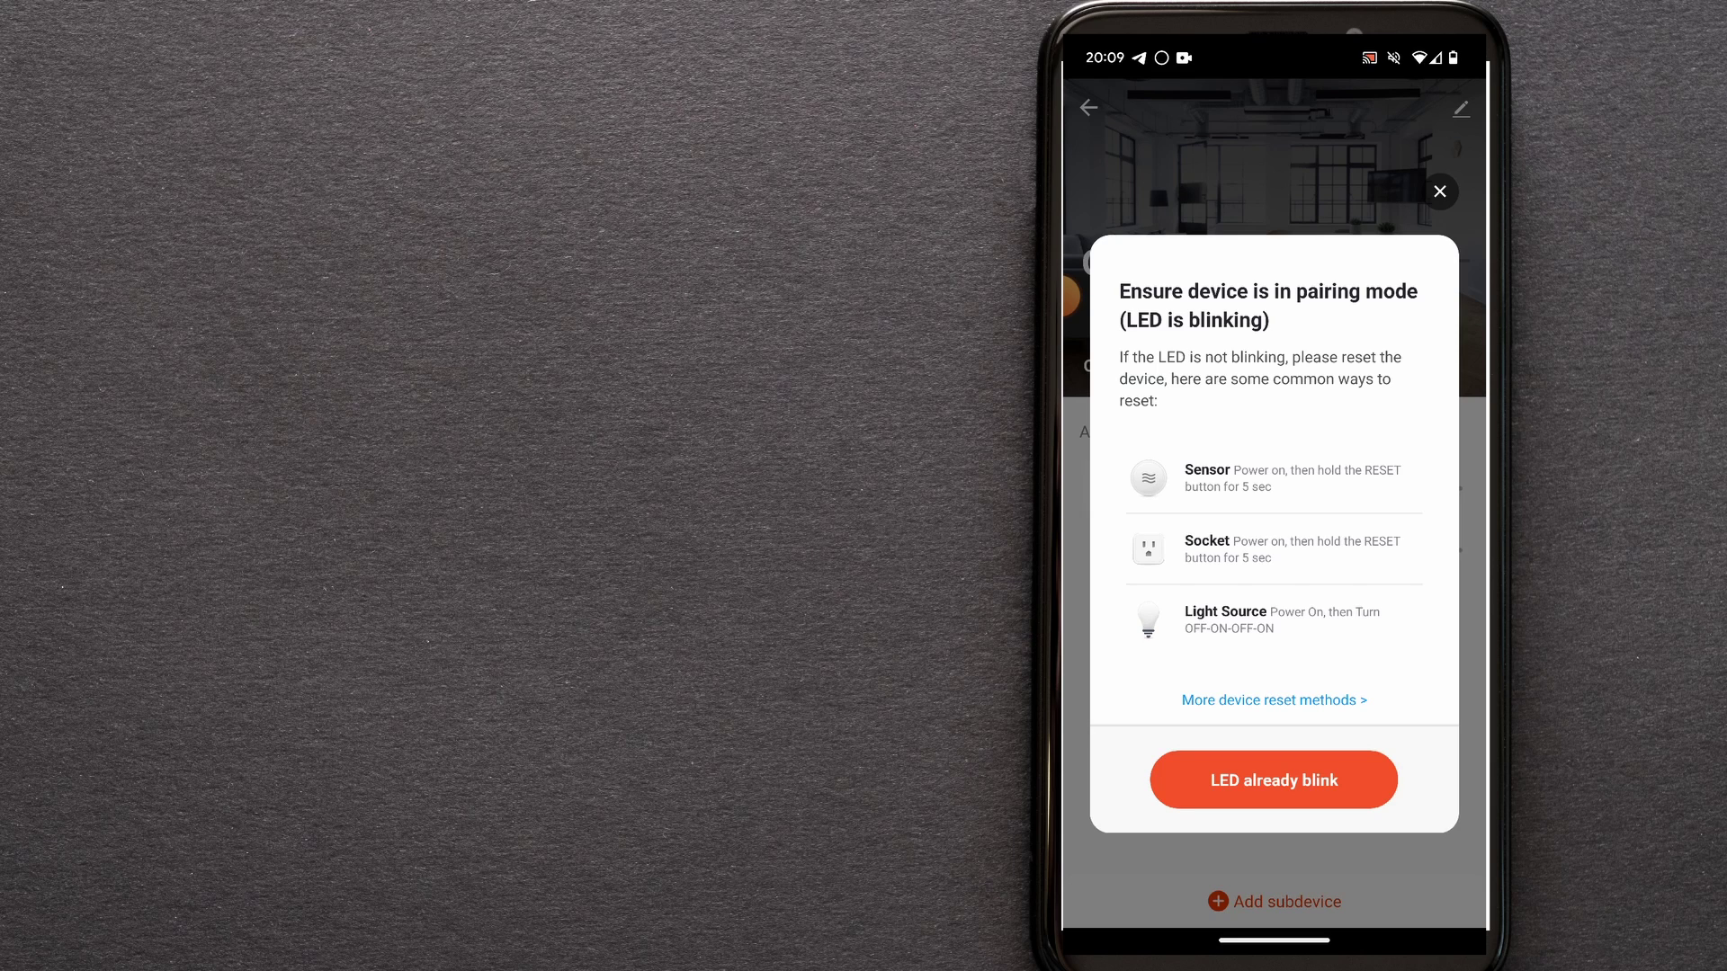
left_click(1274, 780)
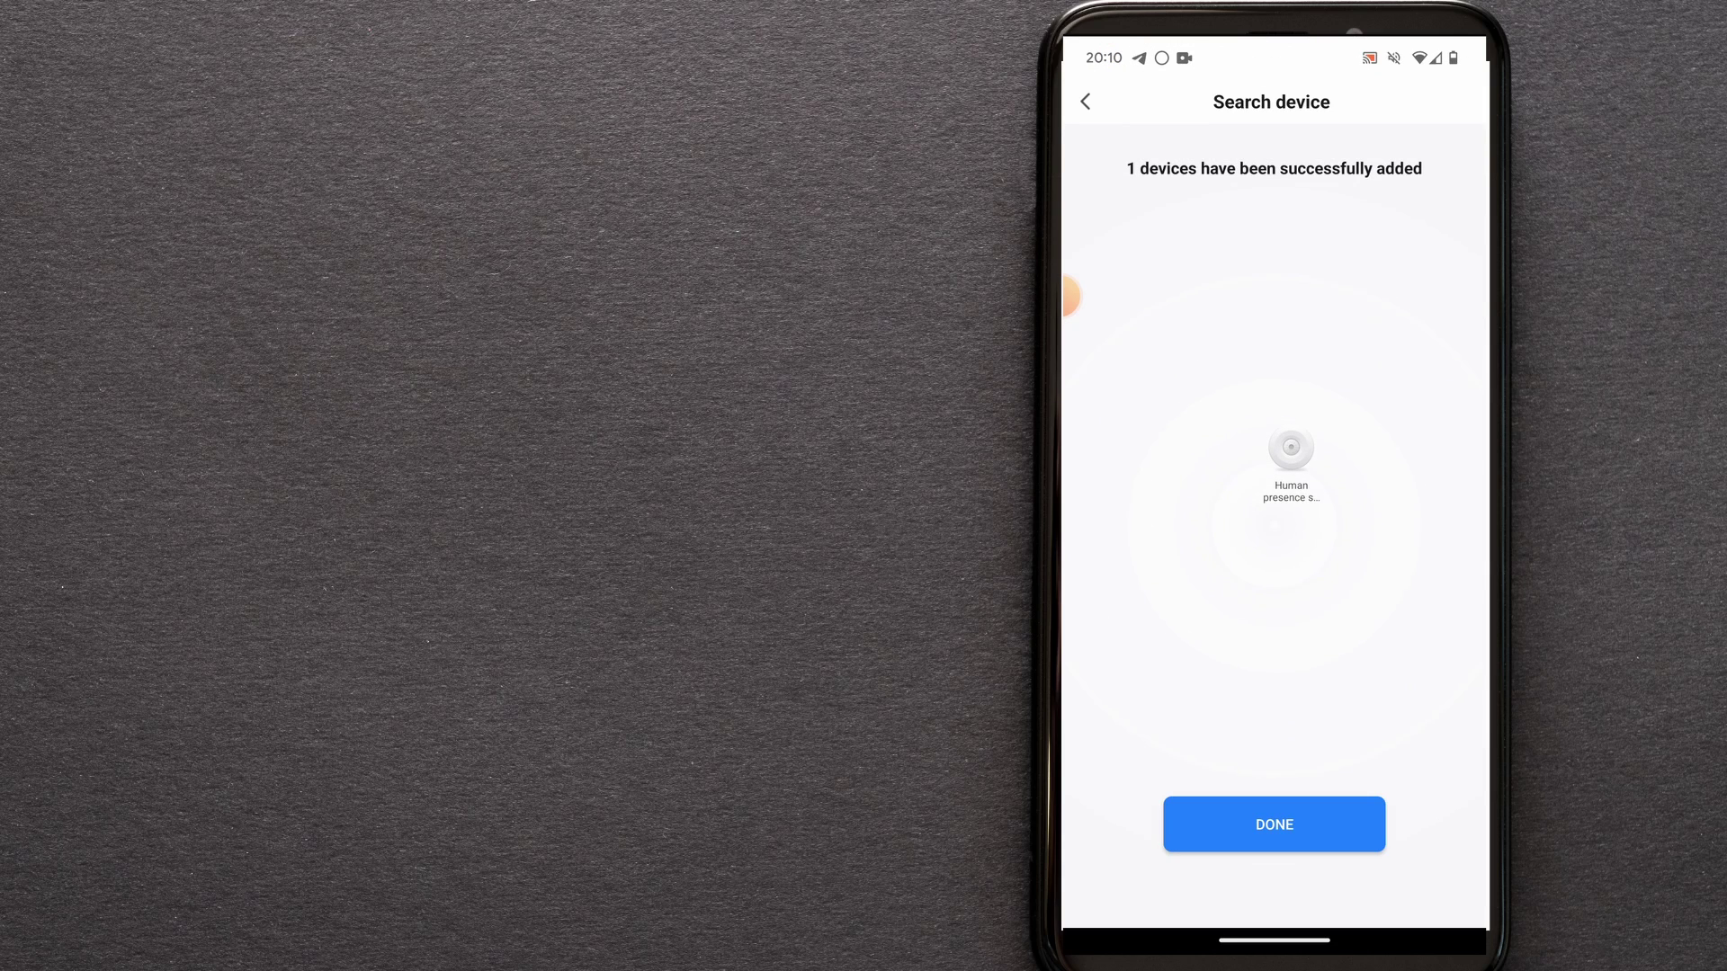
left_click(1274, 824)
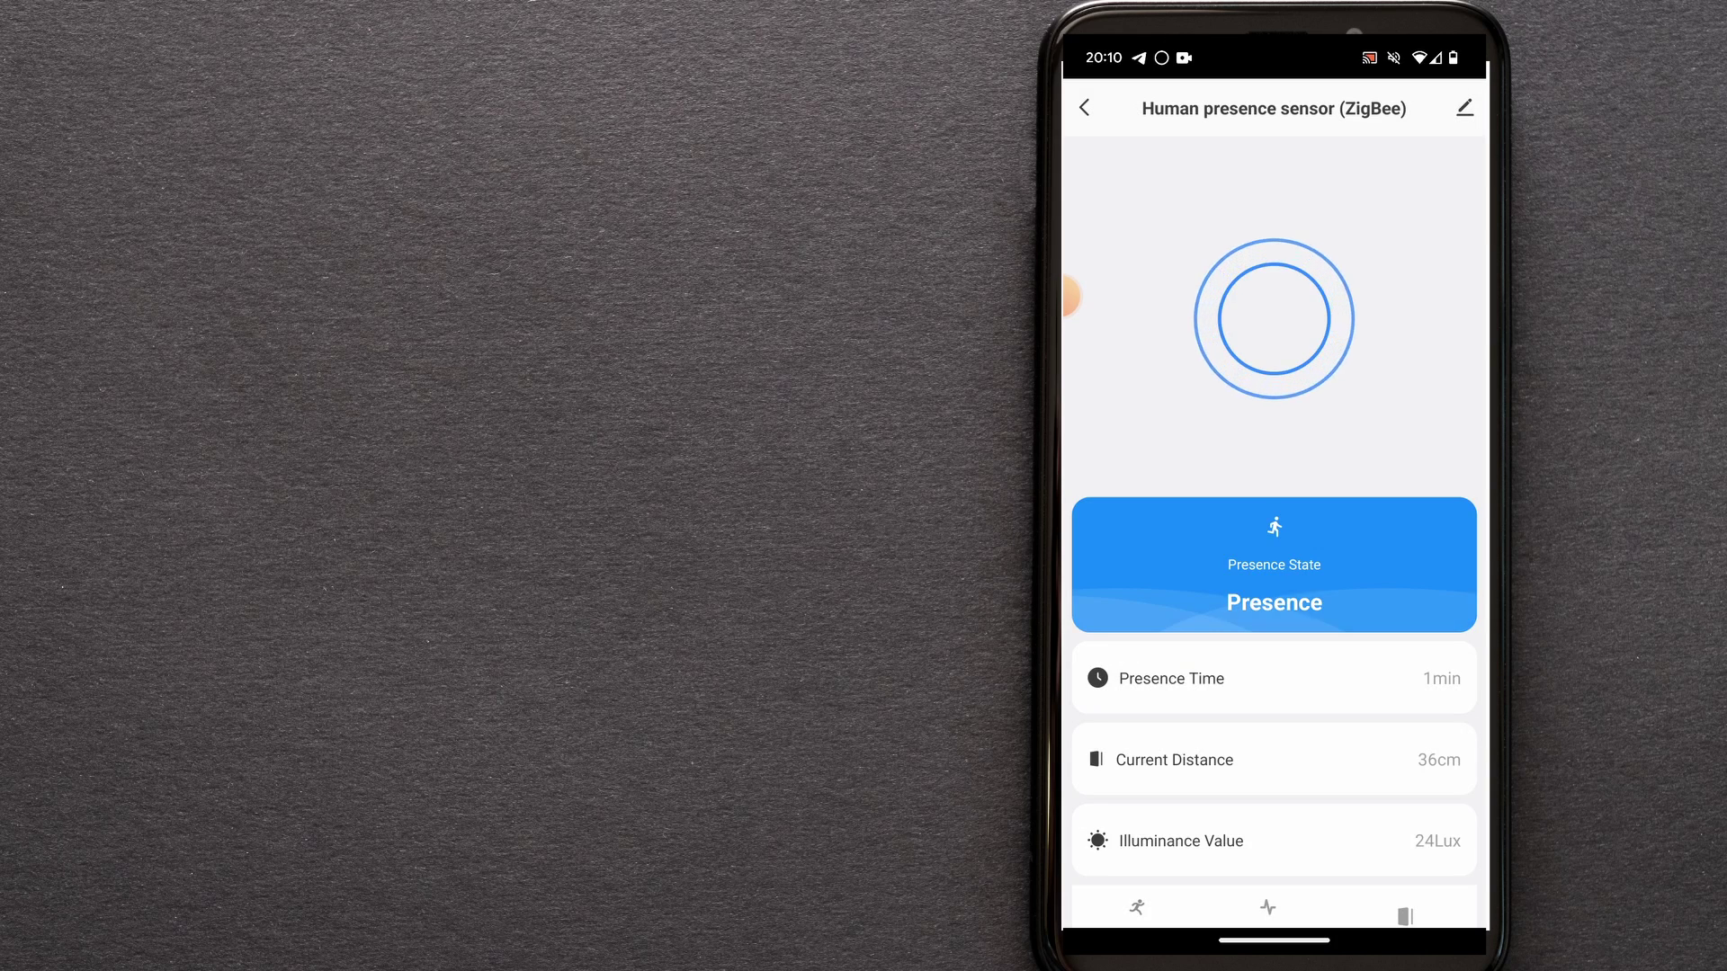
scroll(1273, 540, "down", 2)
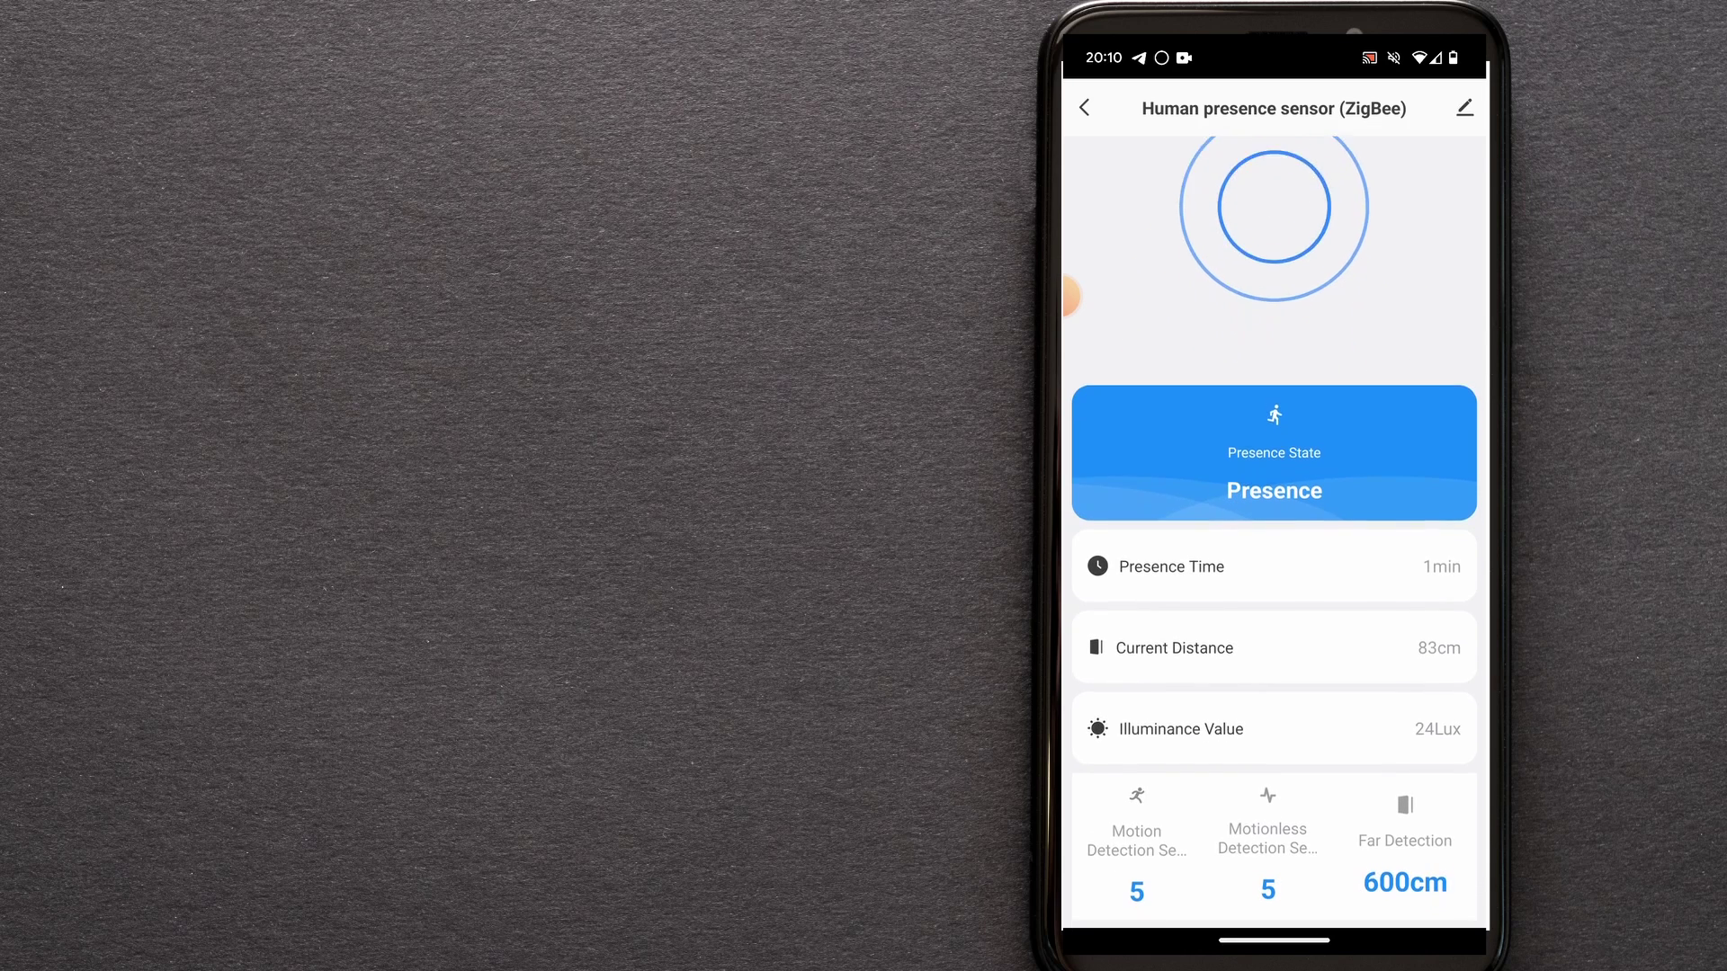
scroll(1274, 539, "down", 3)
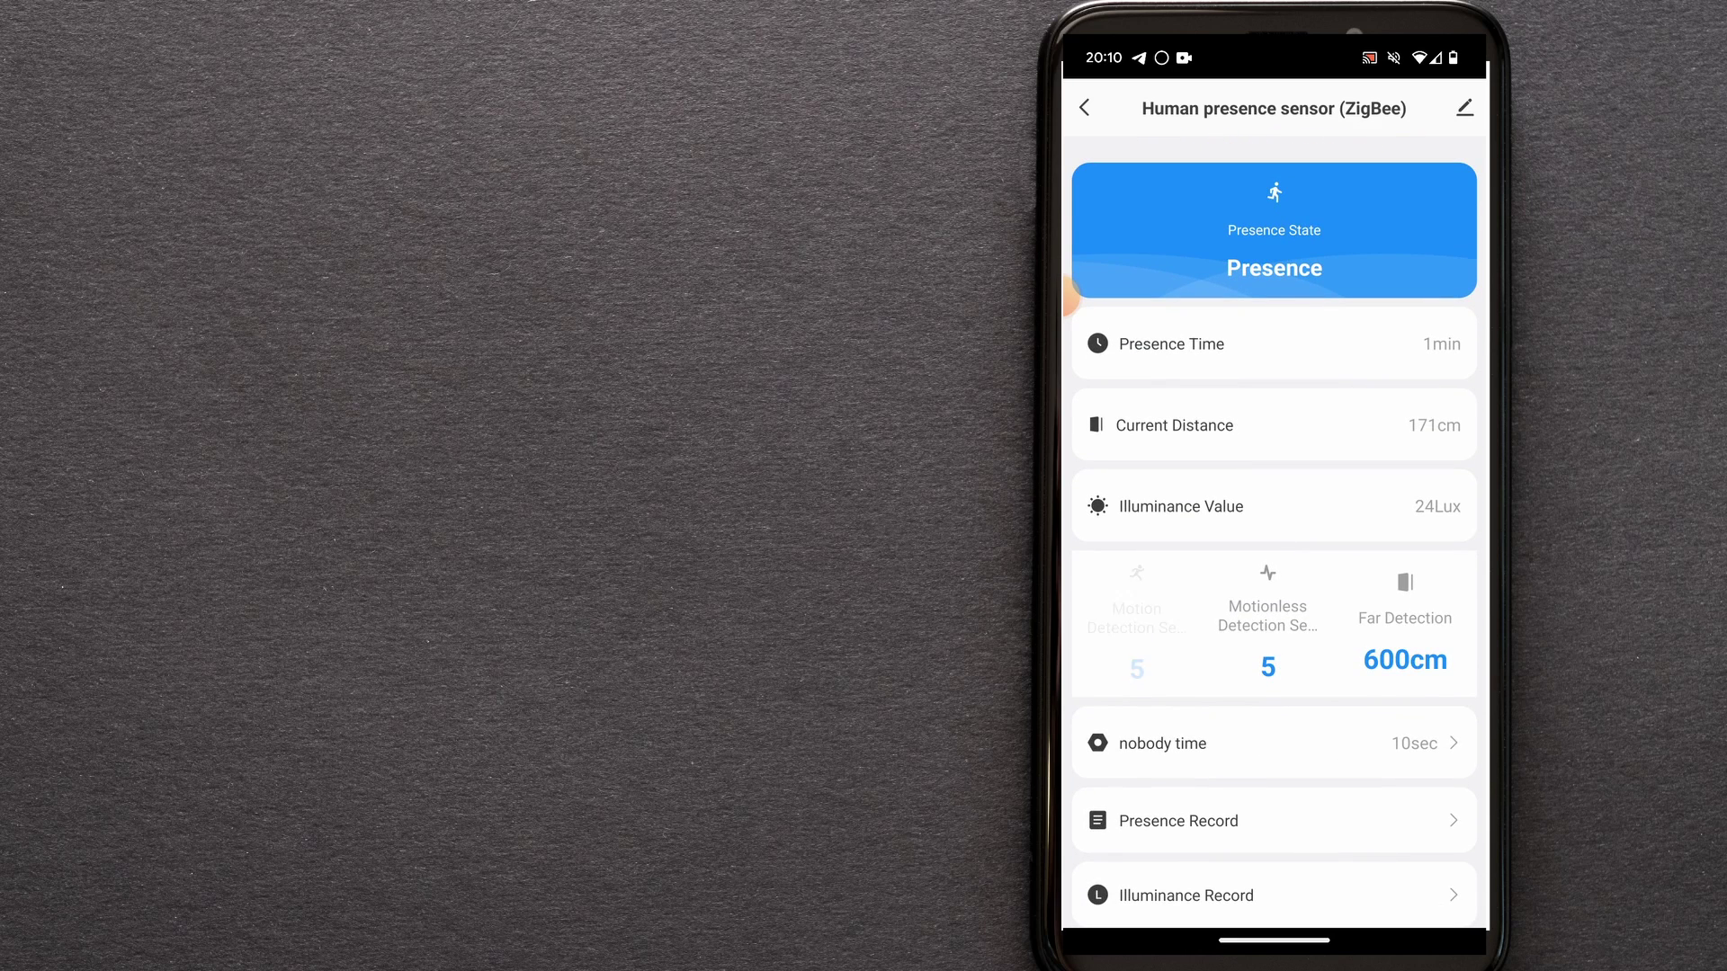
left_click(1137, 621)
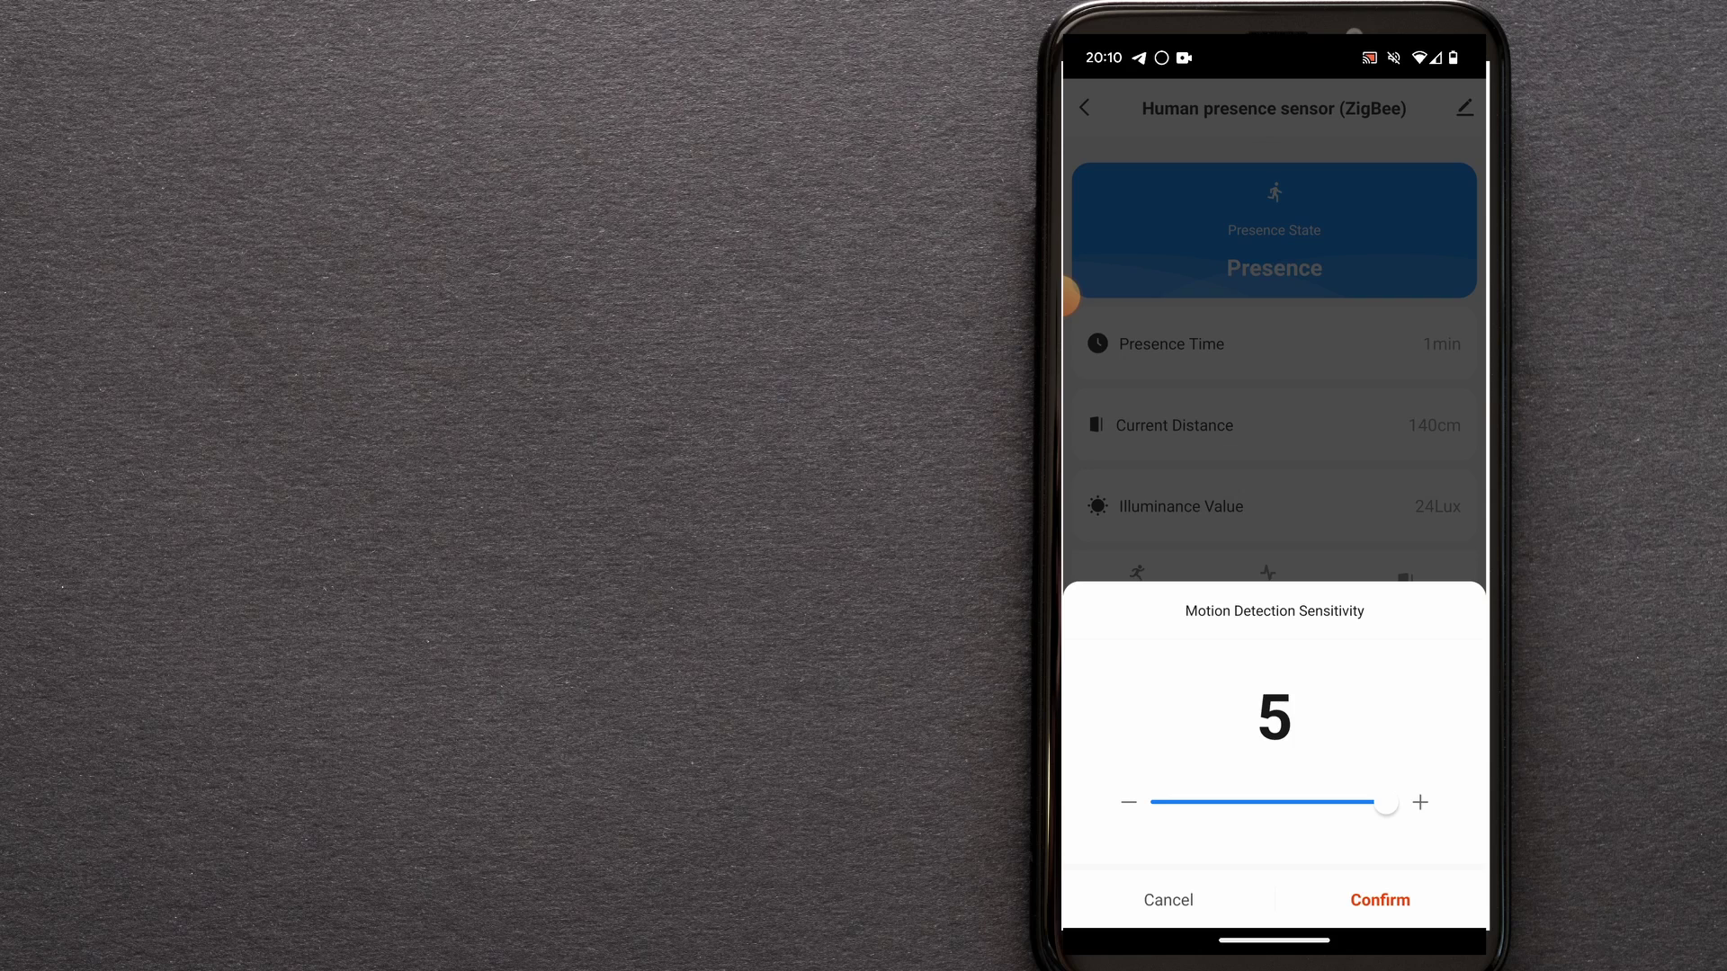
left_click(1169, 900)
left_click(1269, 617)
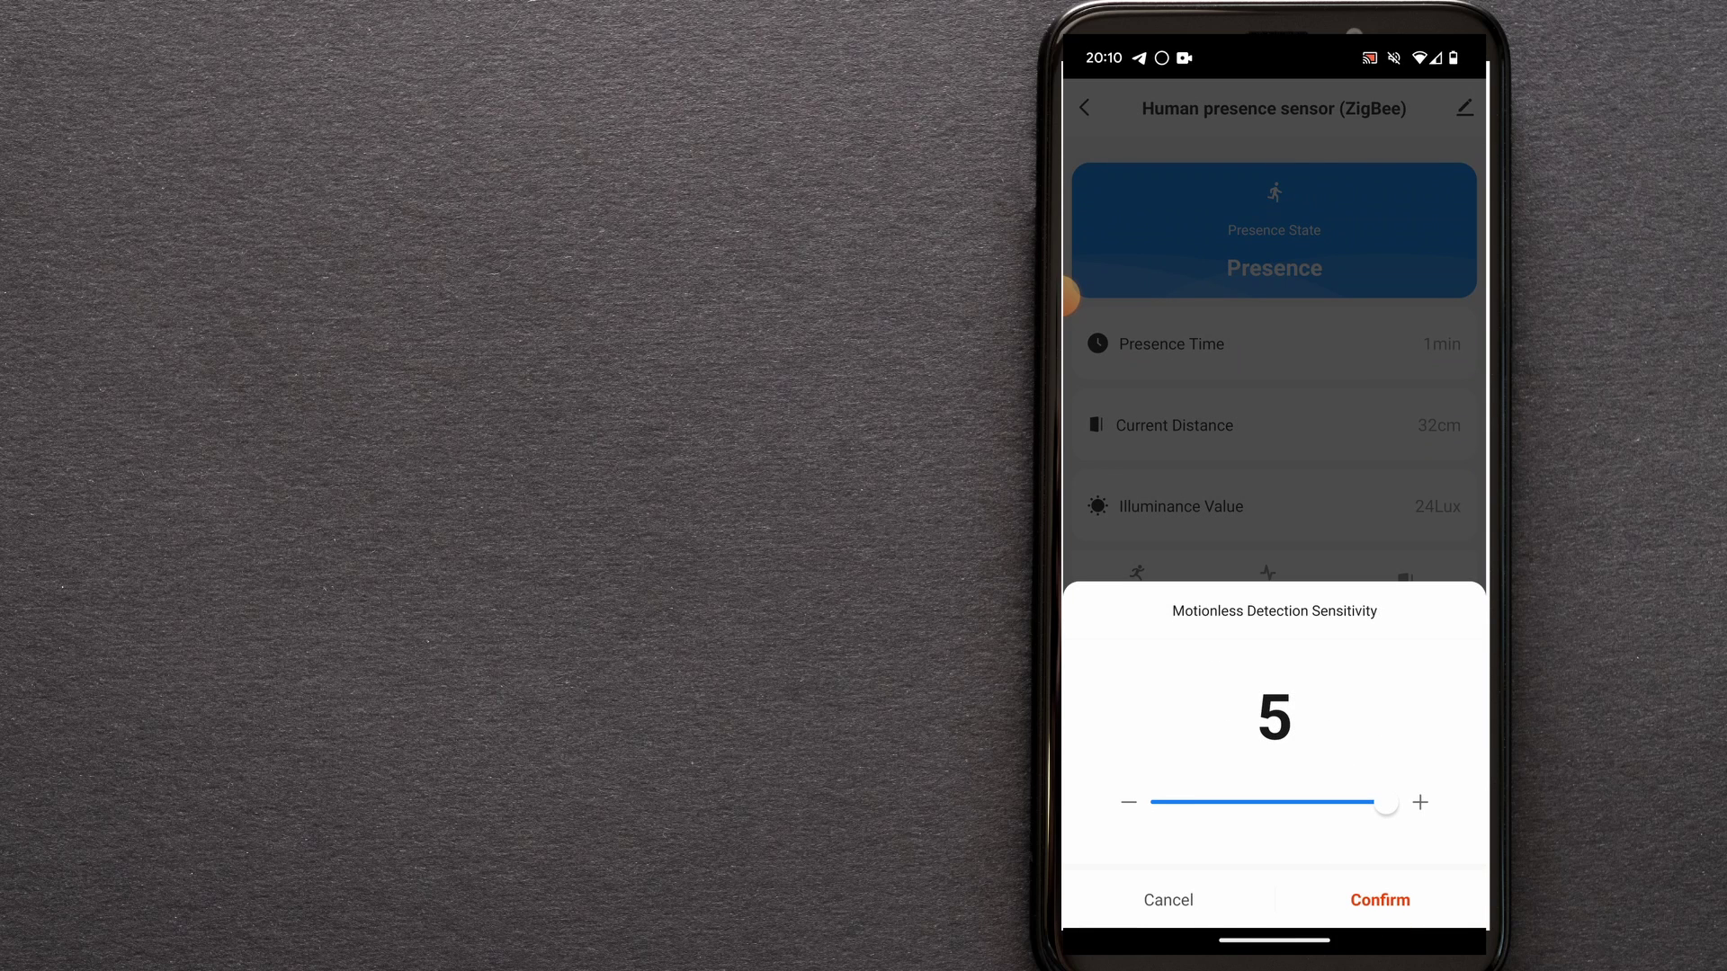
left_click(1168, 900)
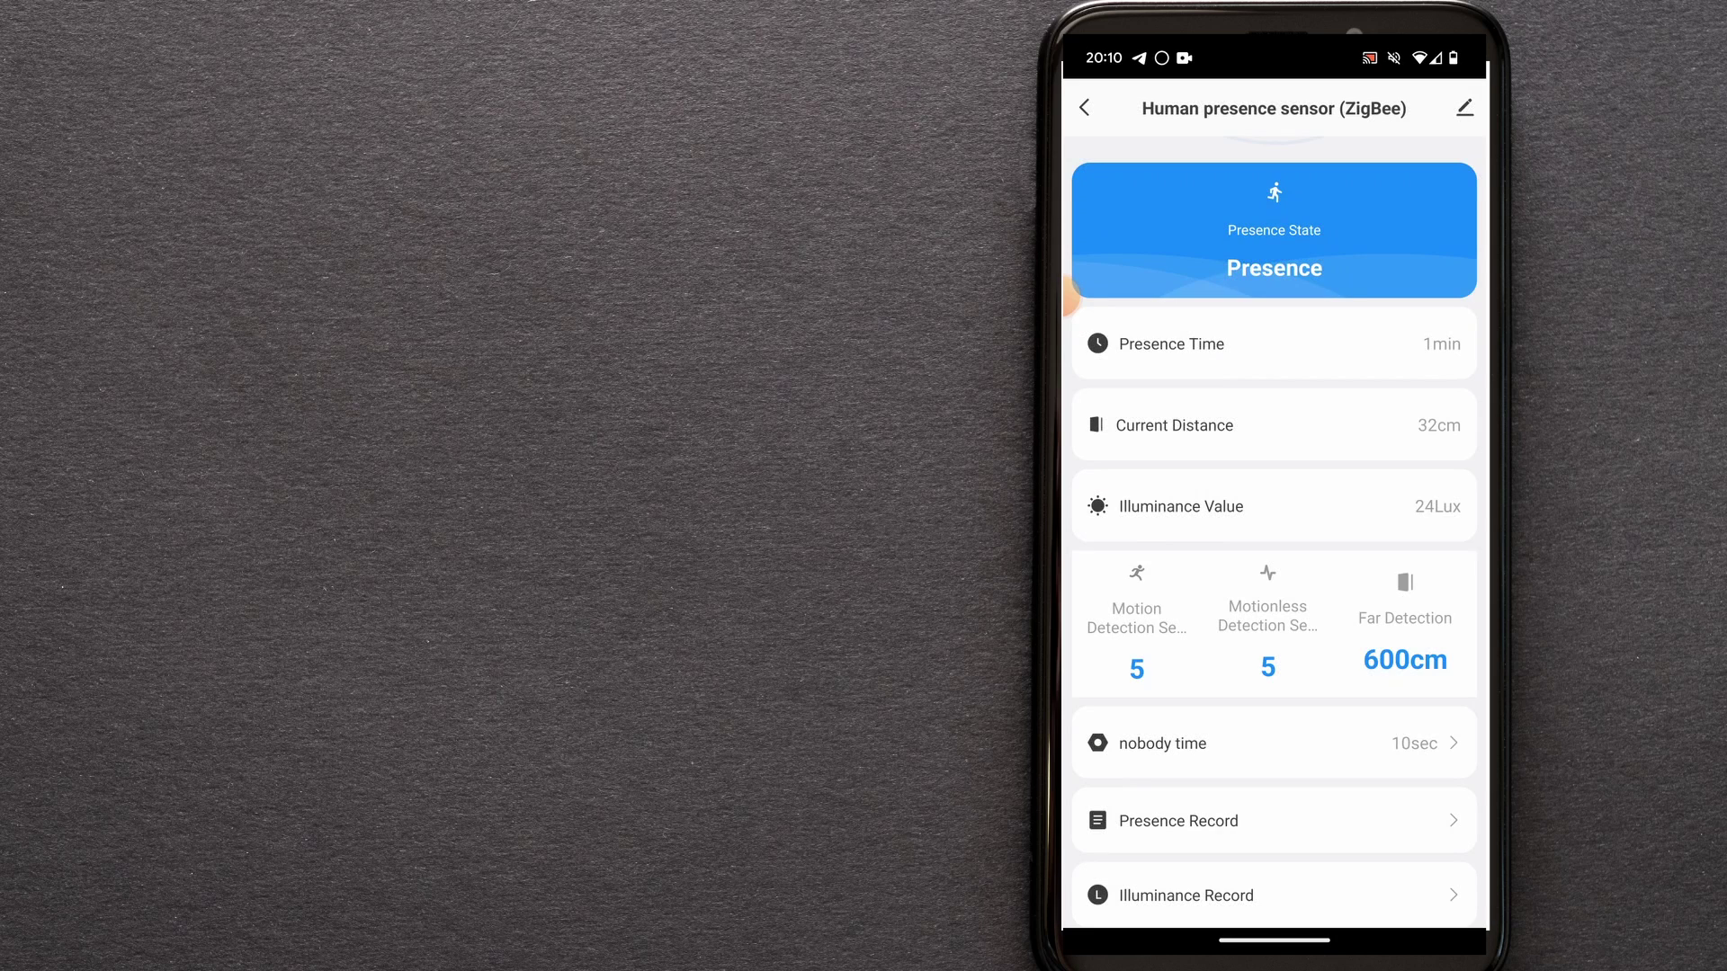
left_click(1405, 616)
left_click(1169, 901)
left_click(1163, 731)
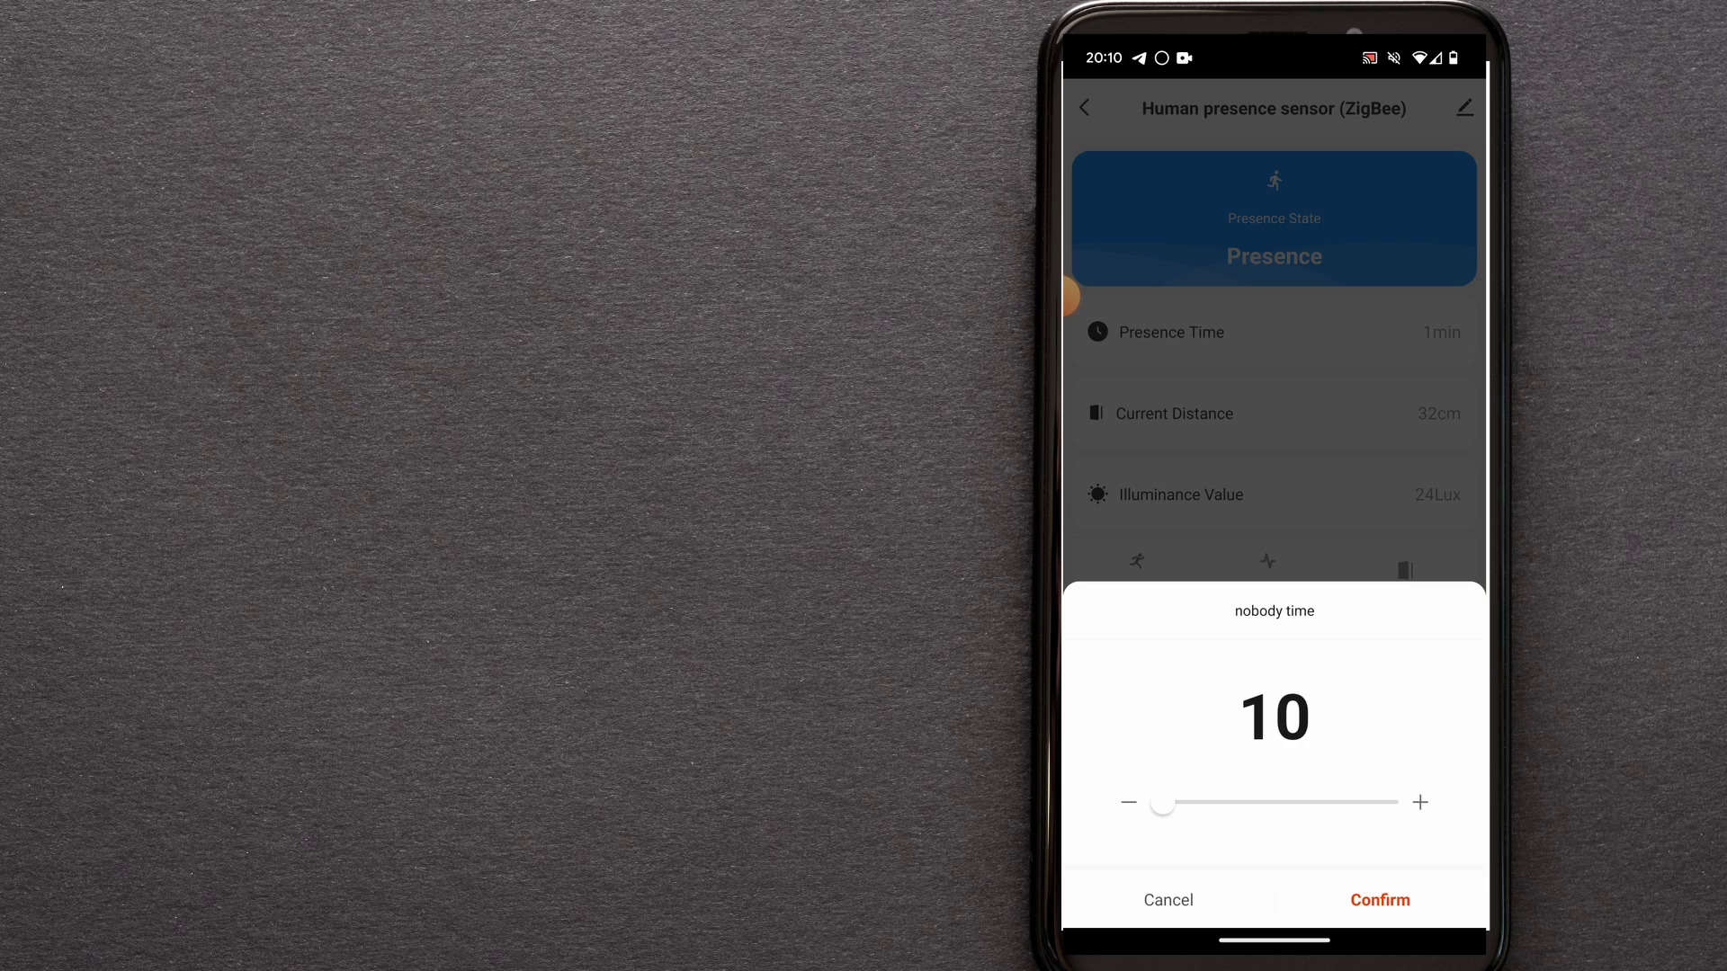
mouse_move(1163, 802)
left_mouse_down()
mouse_move(1397, 803)
mouse_move(1163, 802)
left_mouse_up()
left_click(1379, 900)
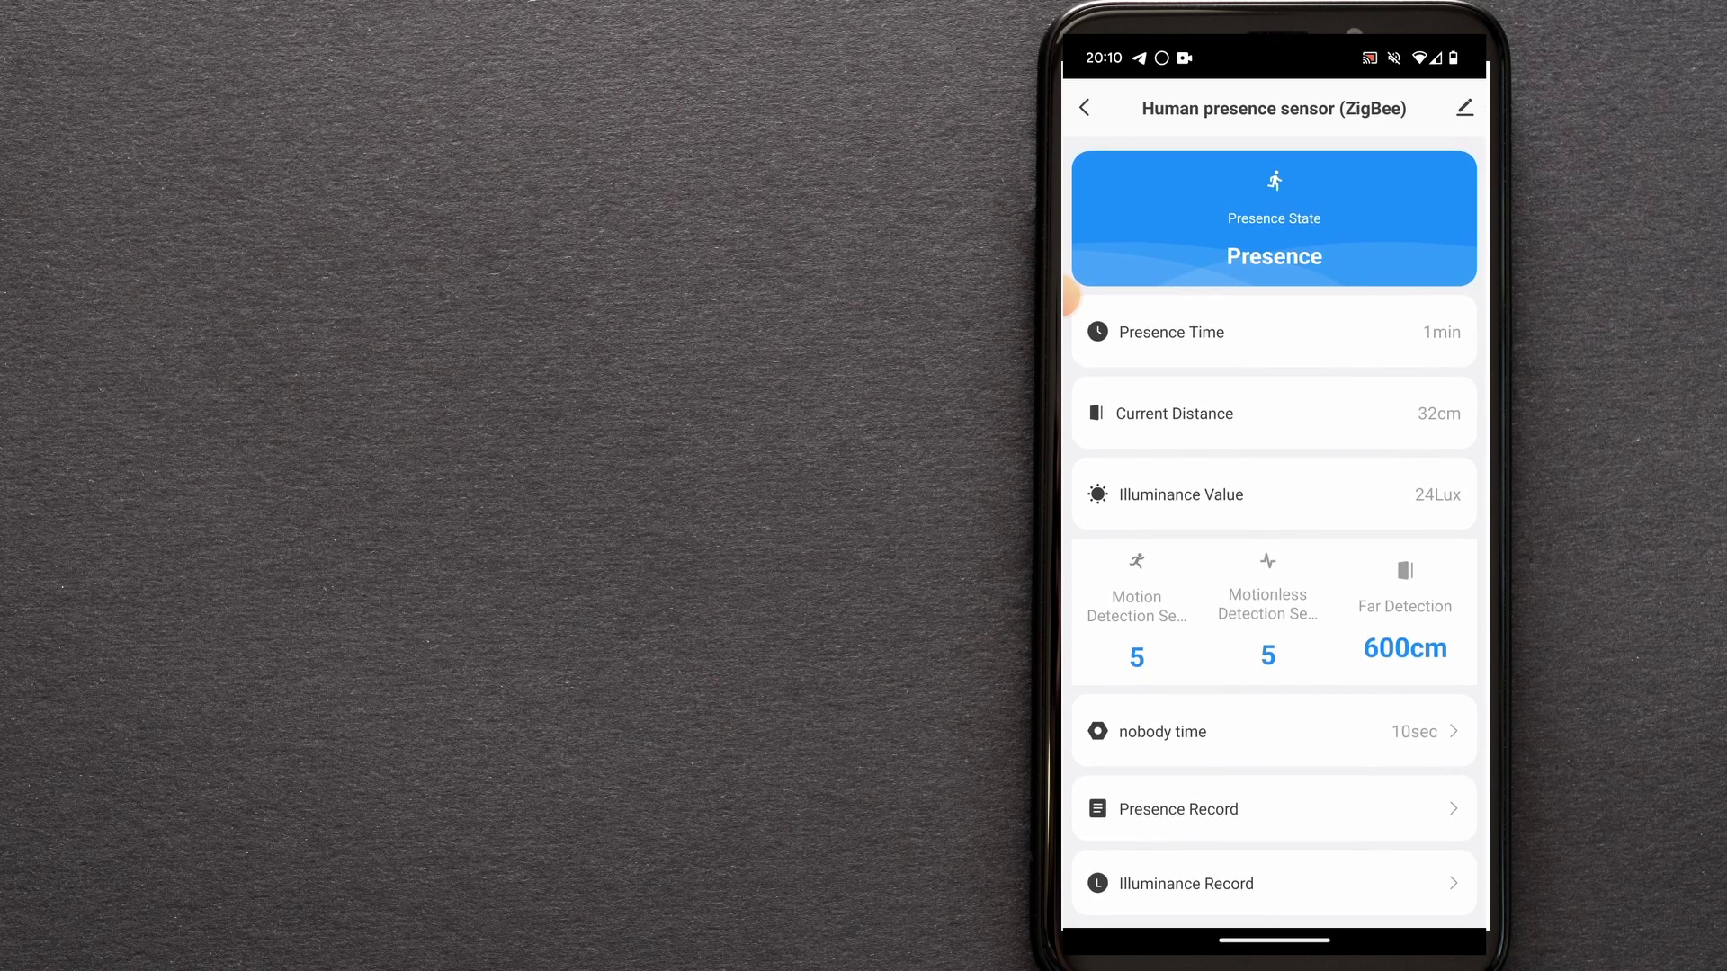
Check the sensor's Illuminance Value history, then return to its main page
left_click(1181, 494)
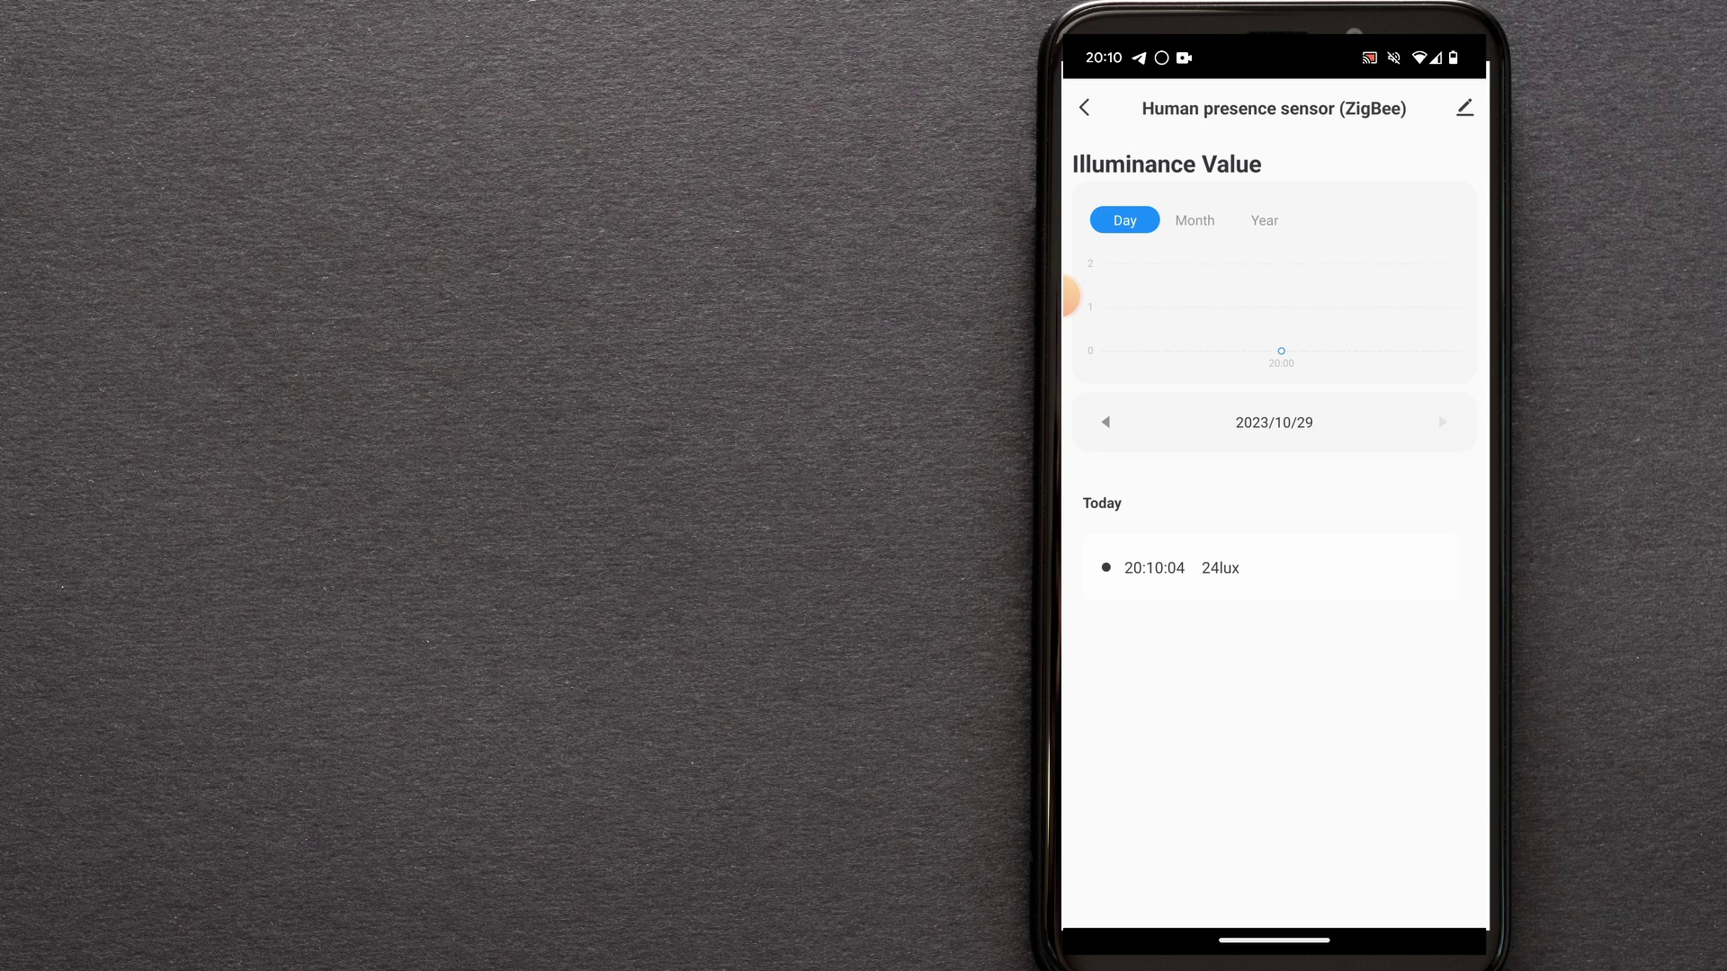
left_click_drag(1064, 663, 1115, 663)
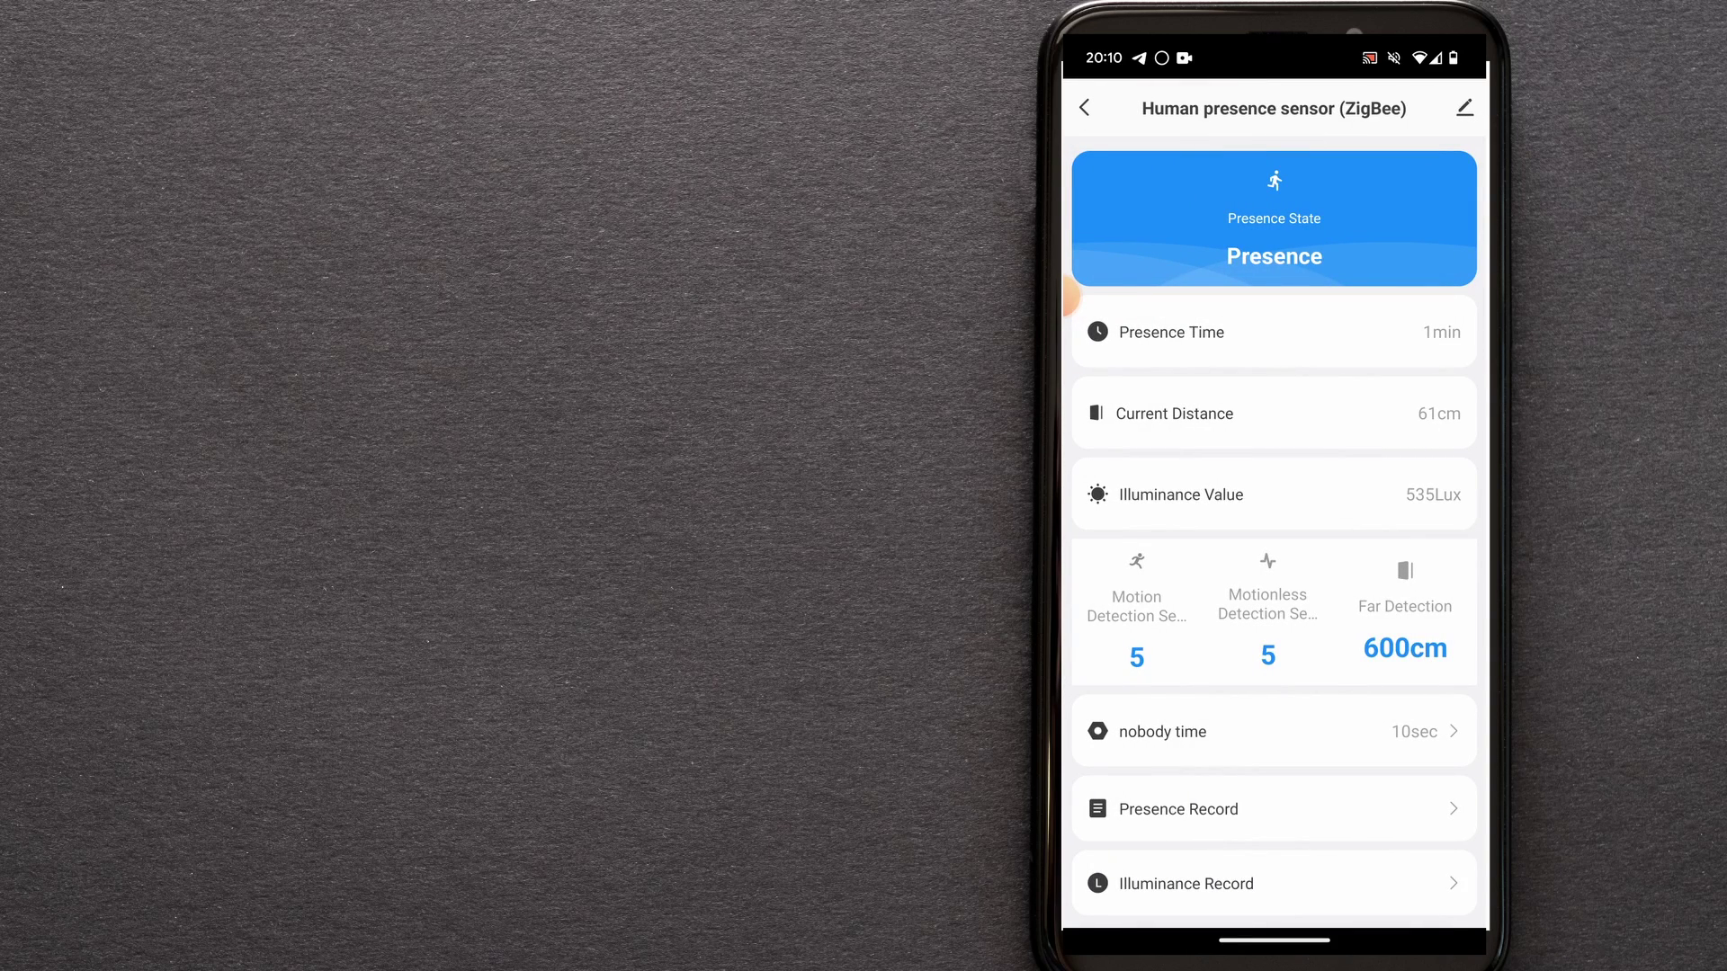
left_click_drag(1070, 297, 1072, 297)
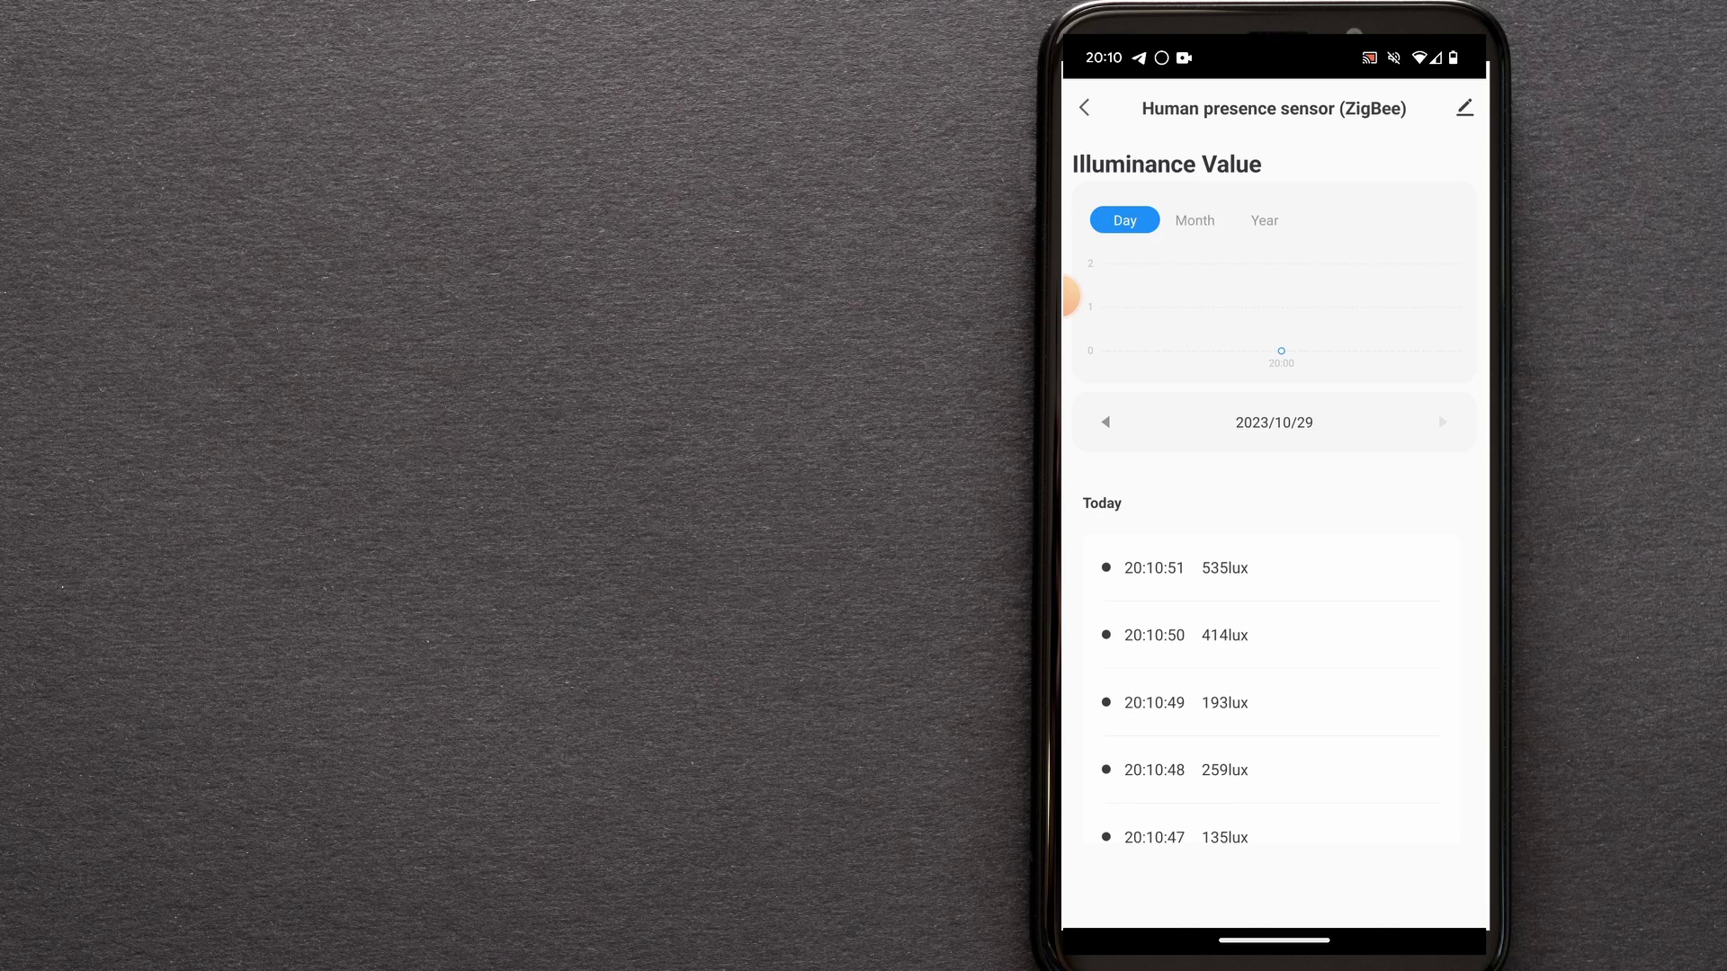
left_click_drag(1065, 297, 1106, 297)
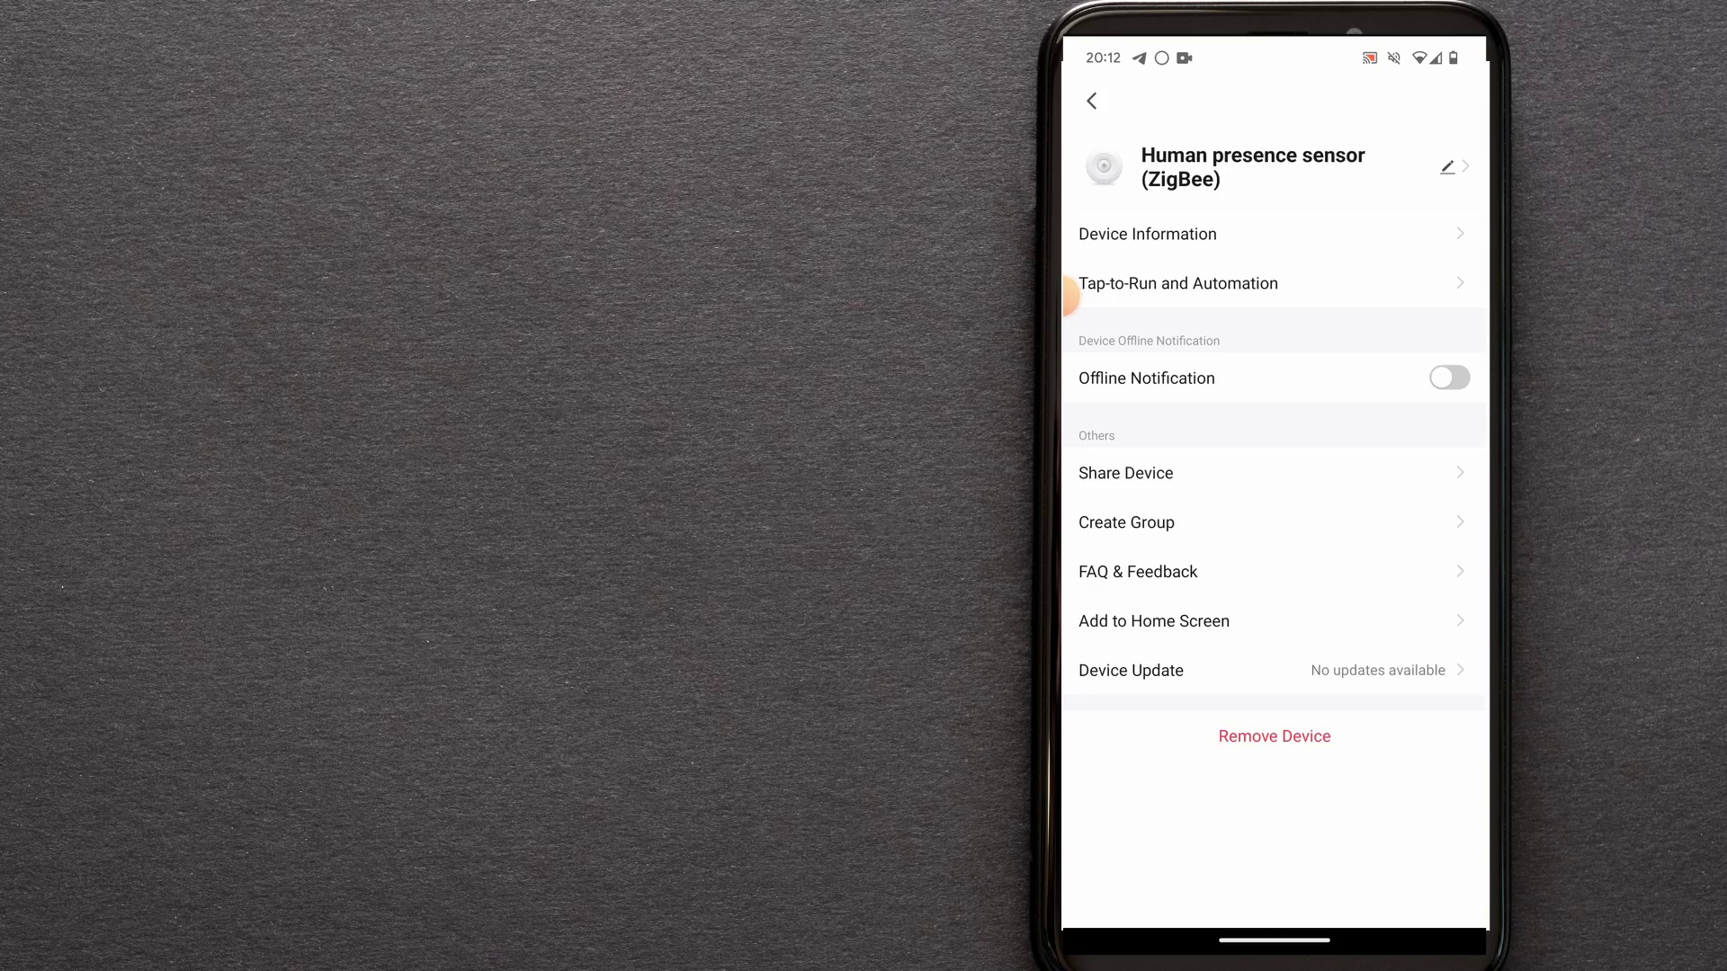
Open the presence sensor's Tap-to-Run and Automation options
left_click(1072, 286)
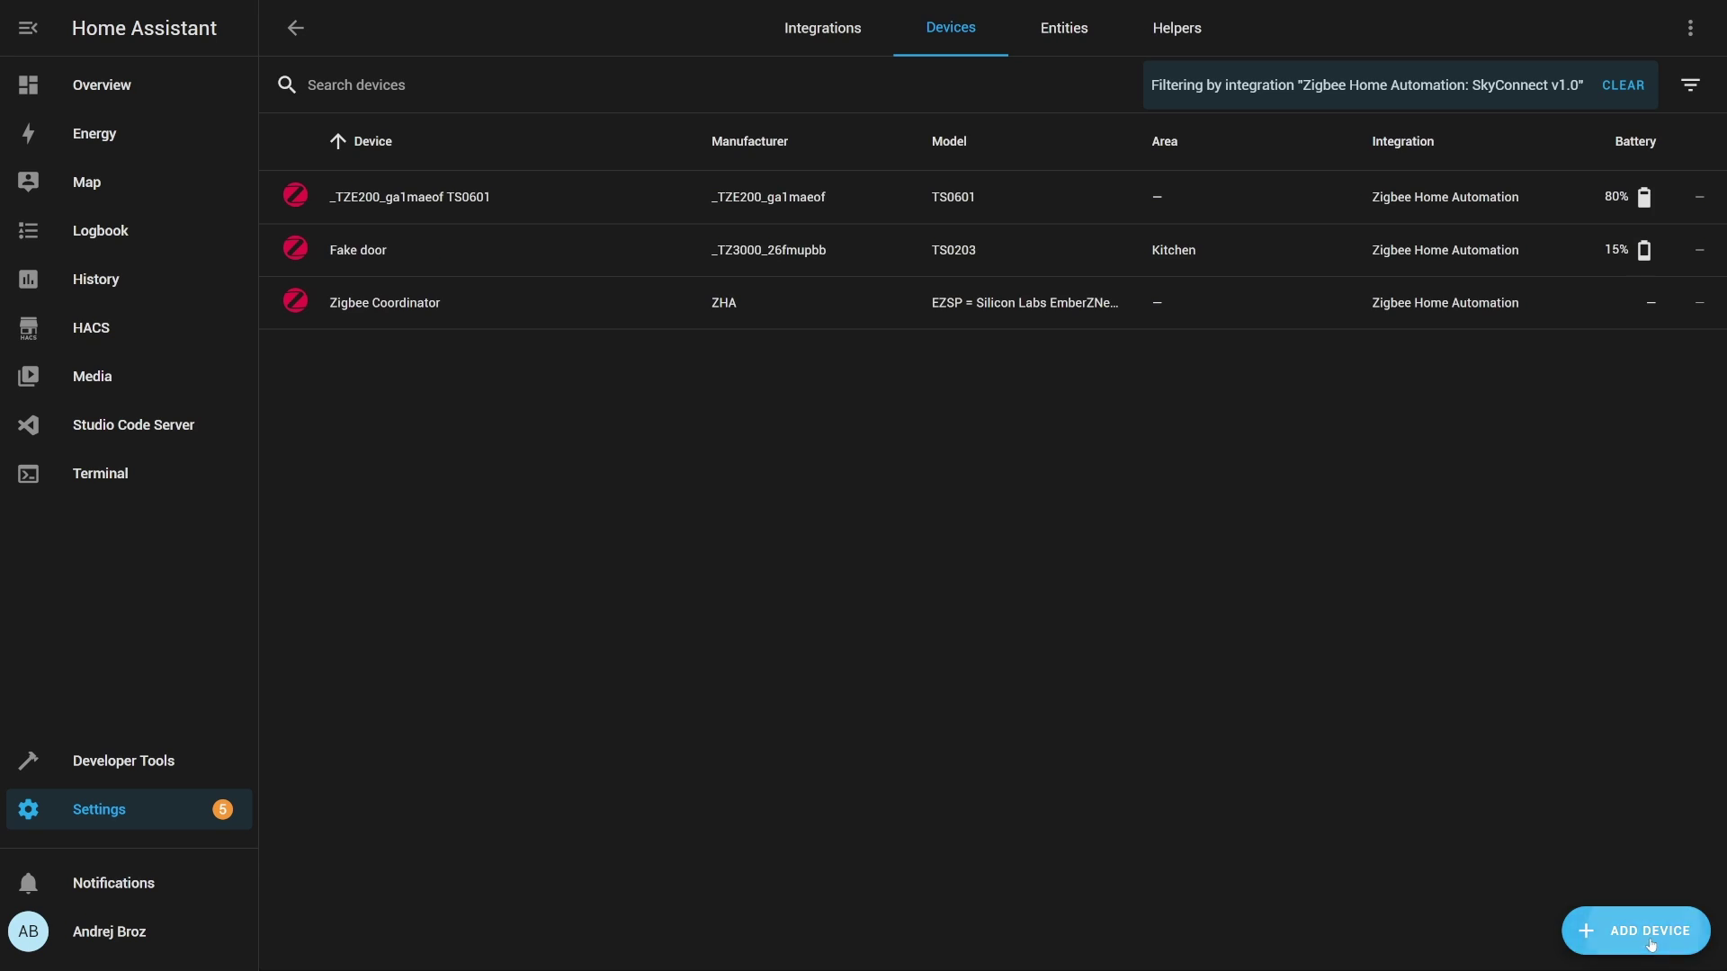
Pair the TS0225 sensor, assign it to the Living Room area, and return to the device list
left_click(1649, 935)
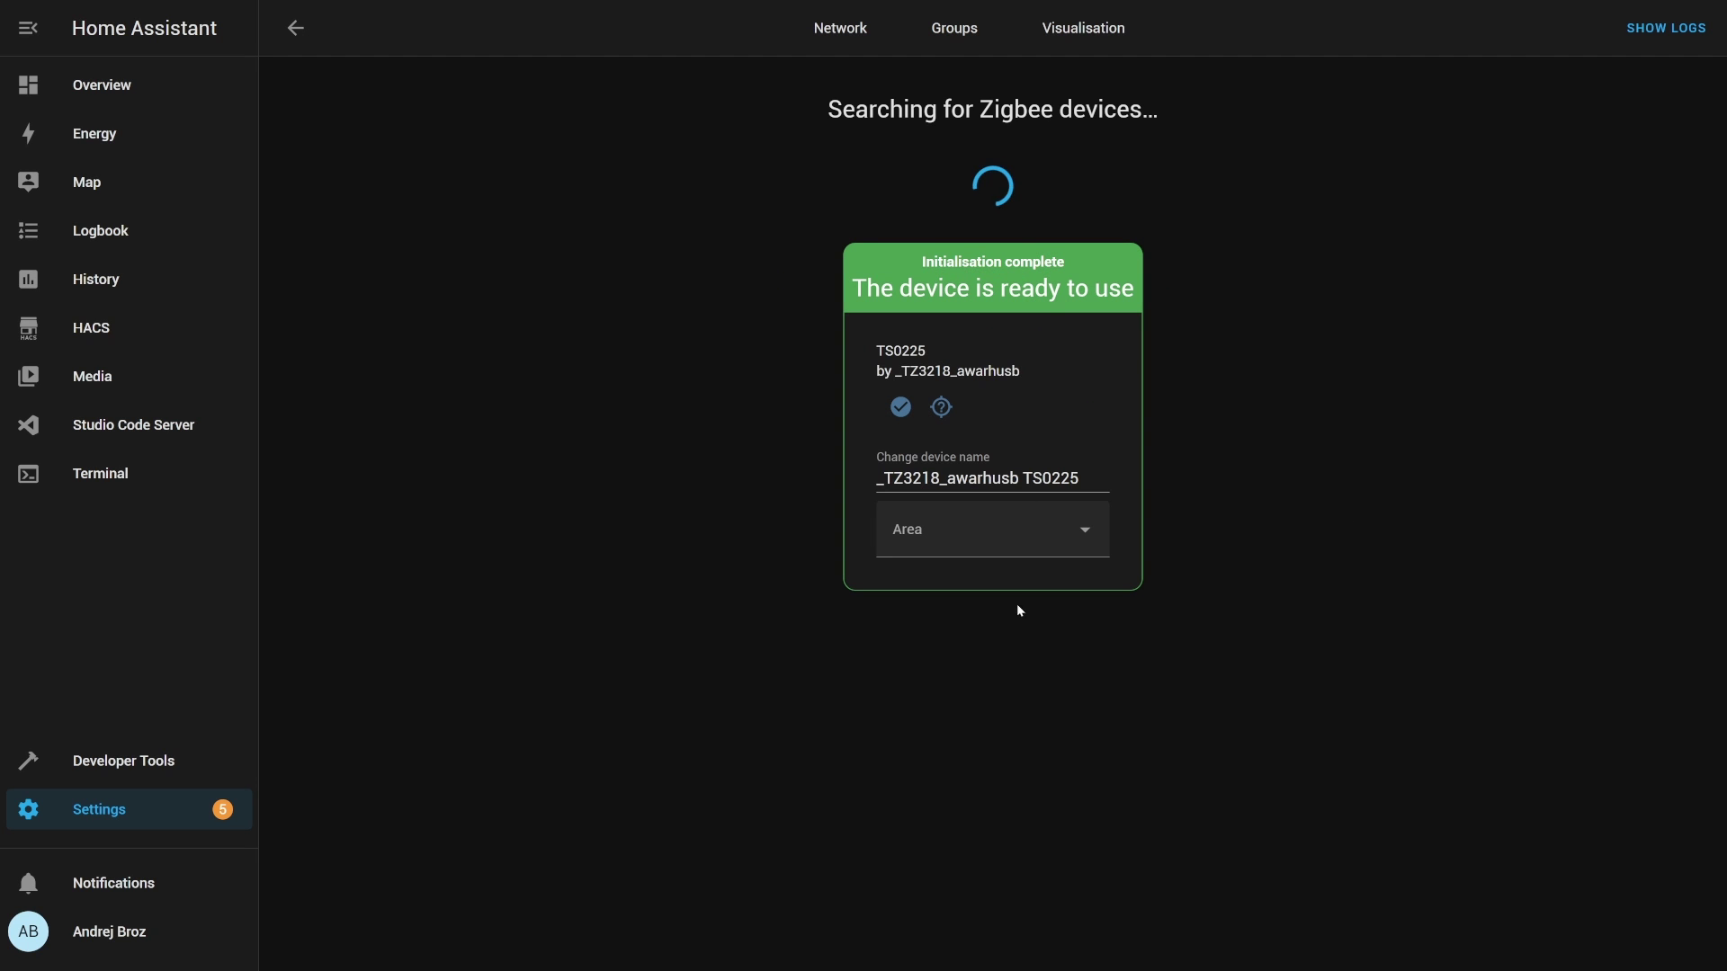
left_click(1079, 536)
scroll(954, 683, "down", 1)
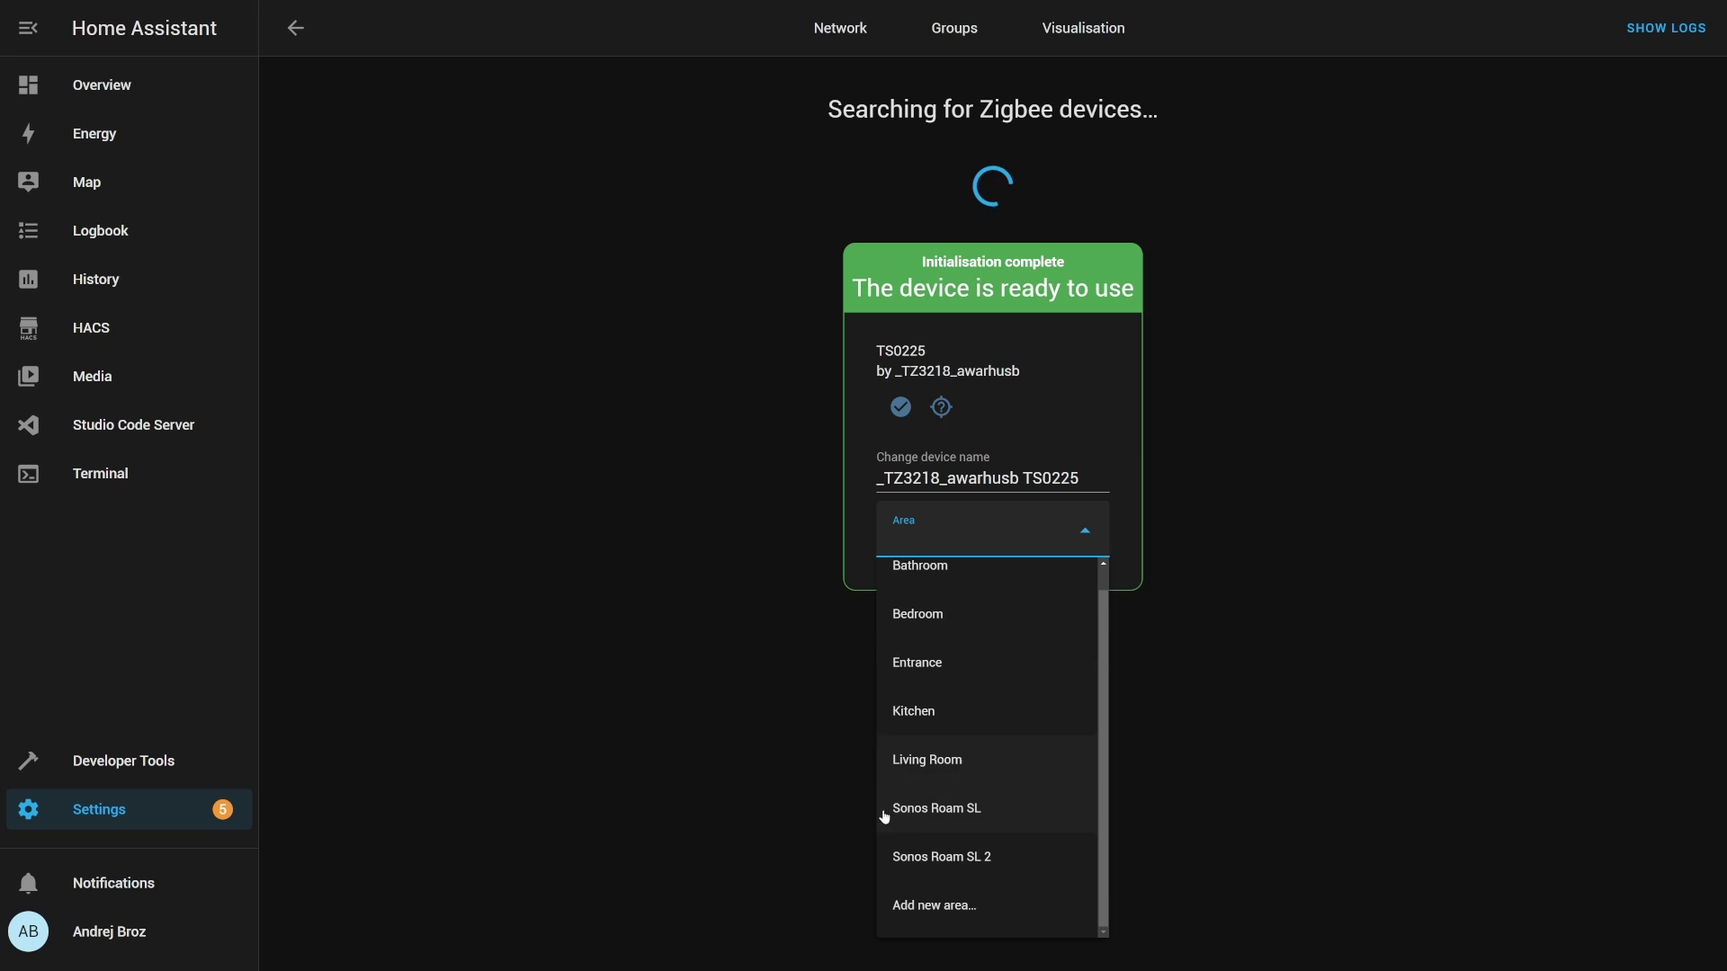
left_click(945, 763)
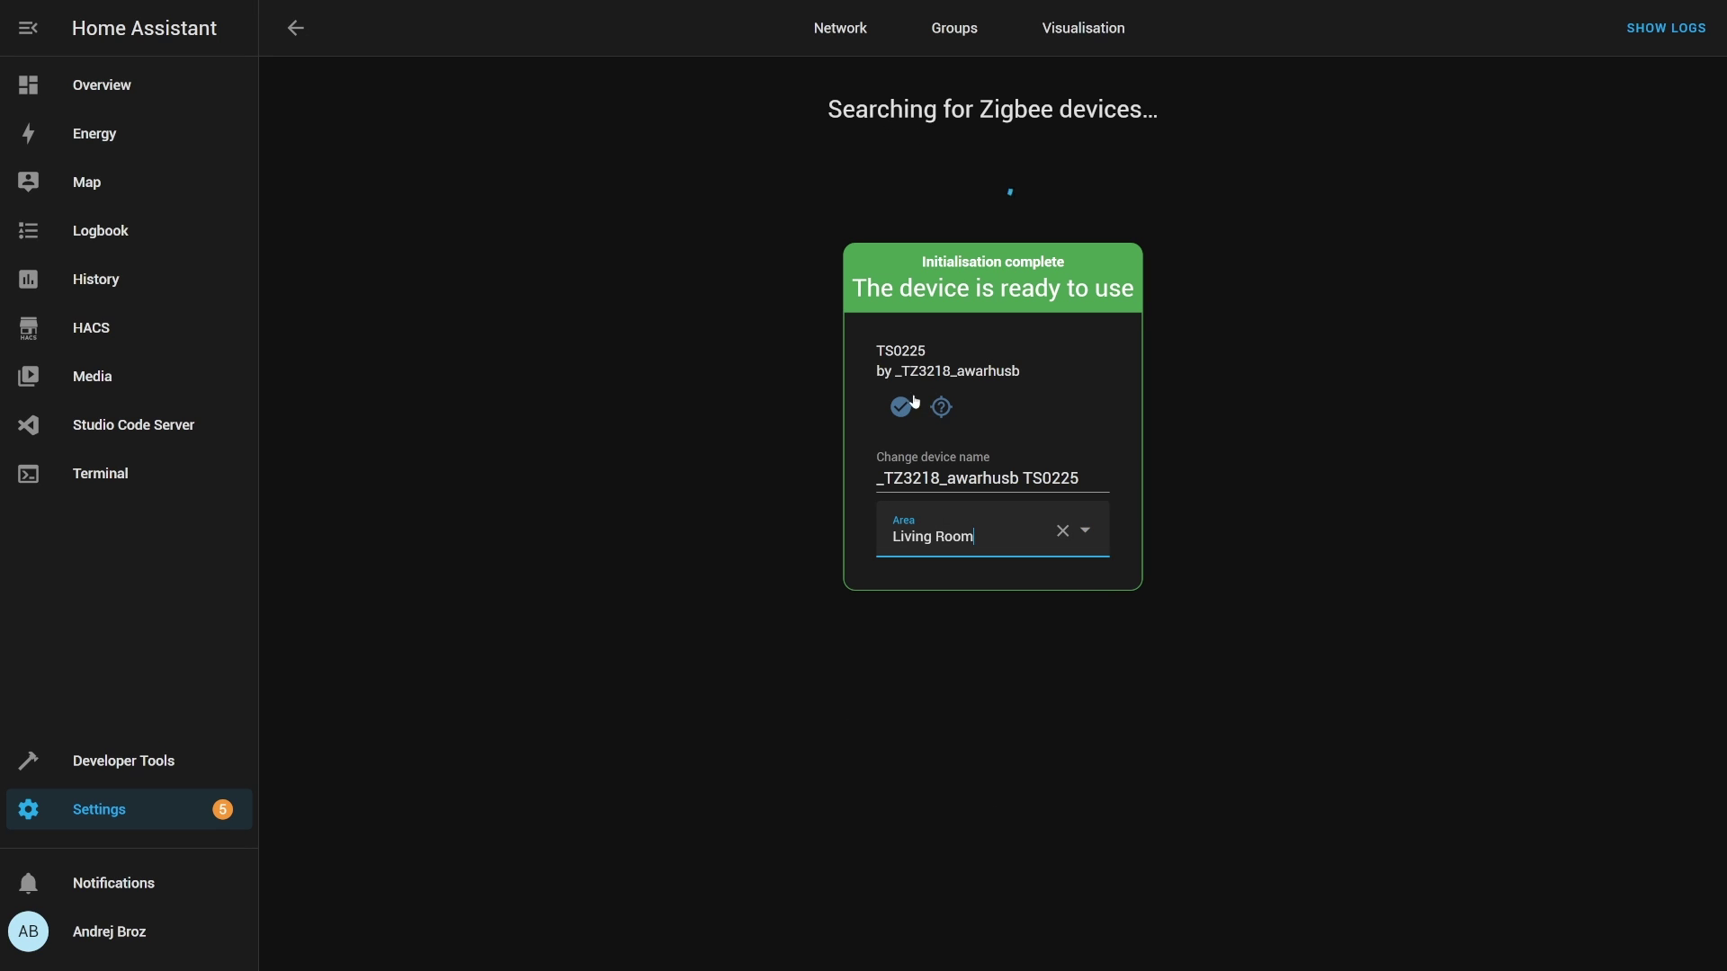
left_click(289, 43)
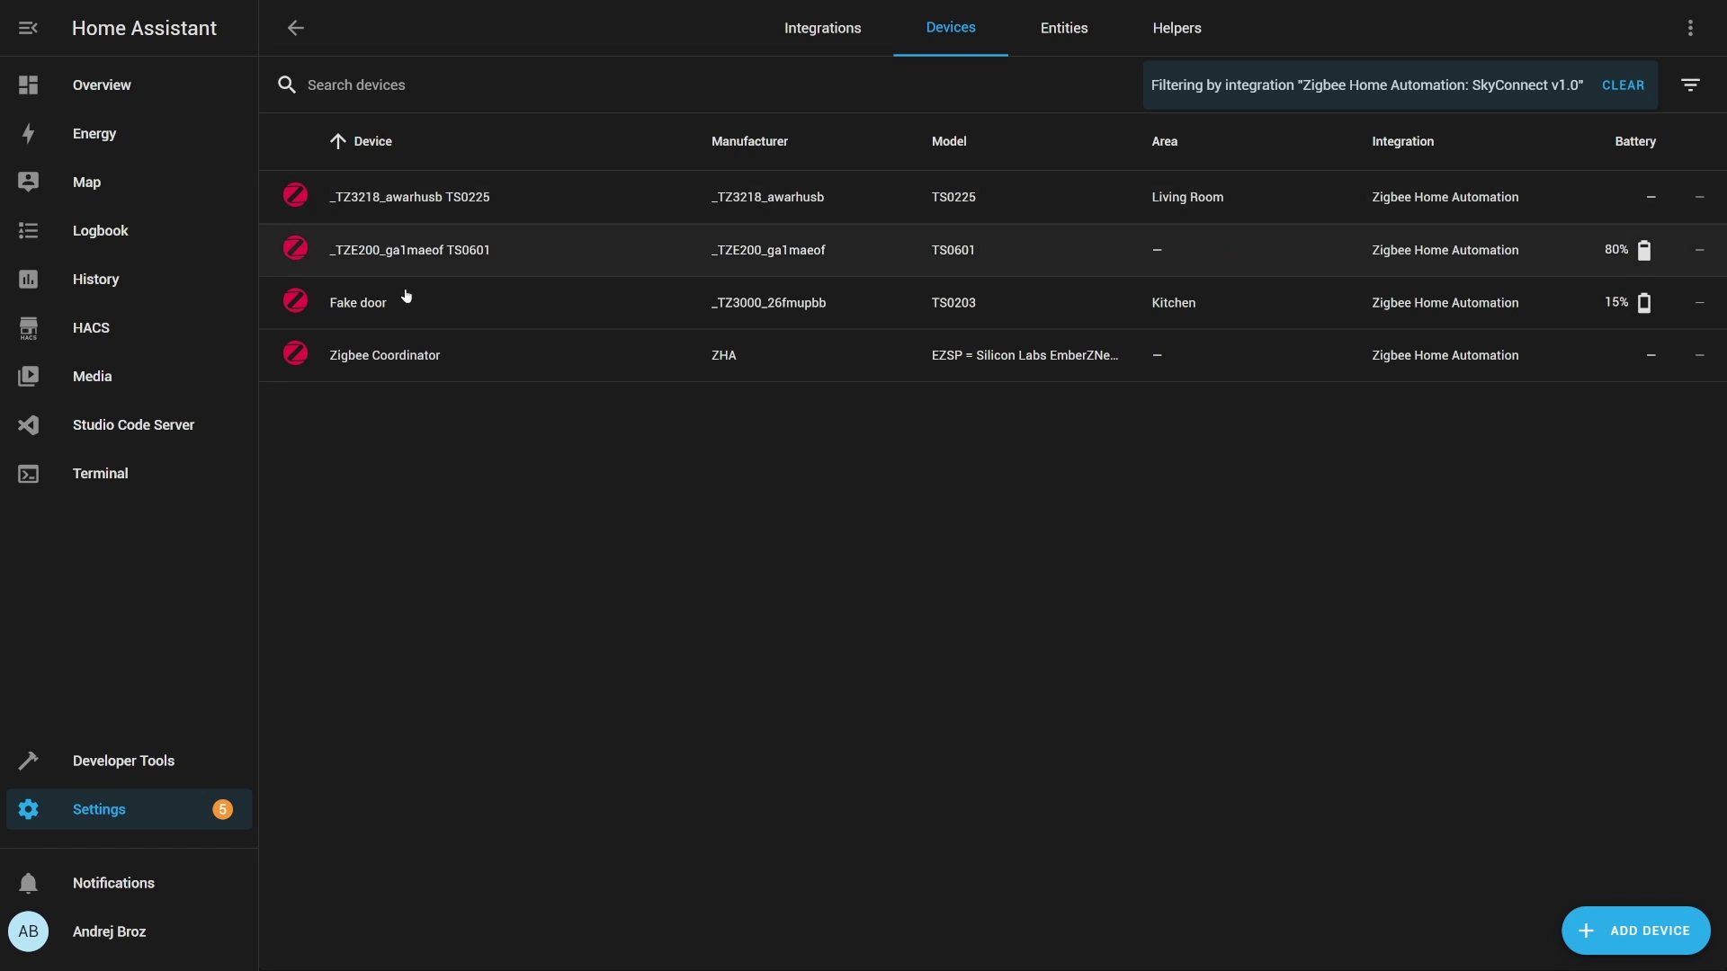
On the TS0225 device page, check the iaszone sensor and reveal the hidden LQI and RSSI diagnostics
left_click(378, 195)
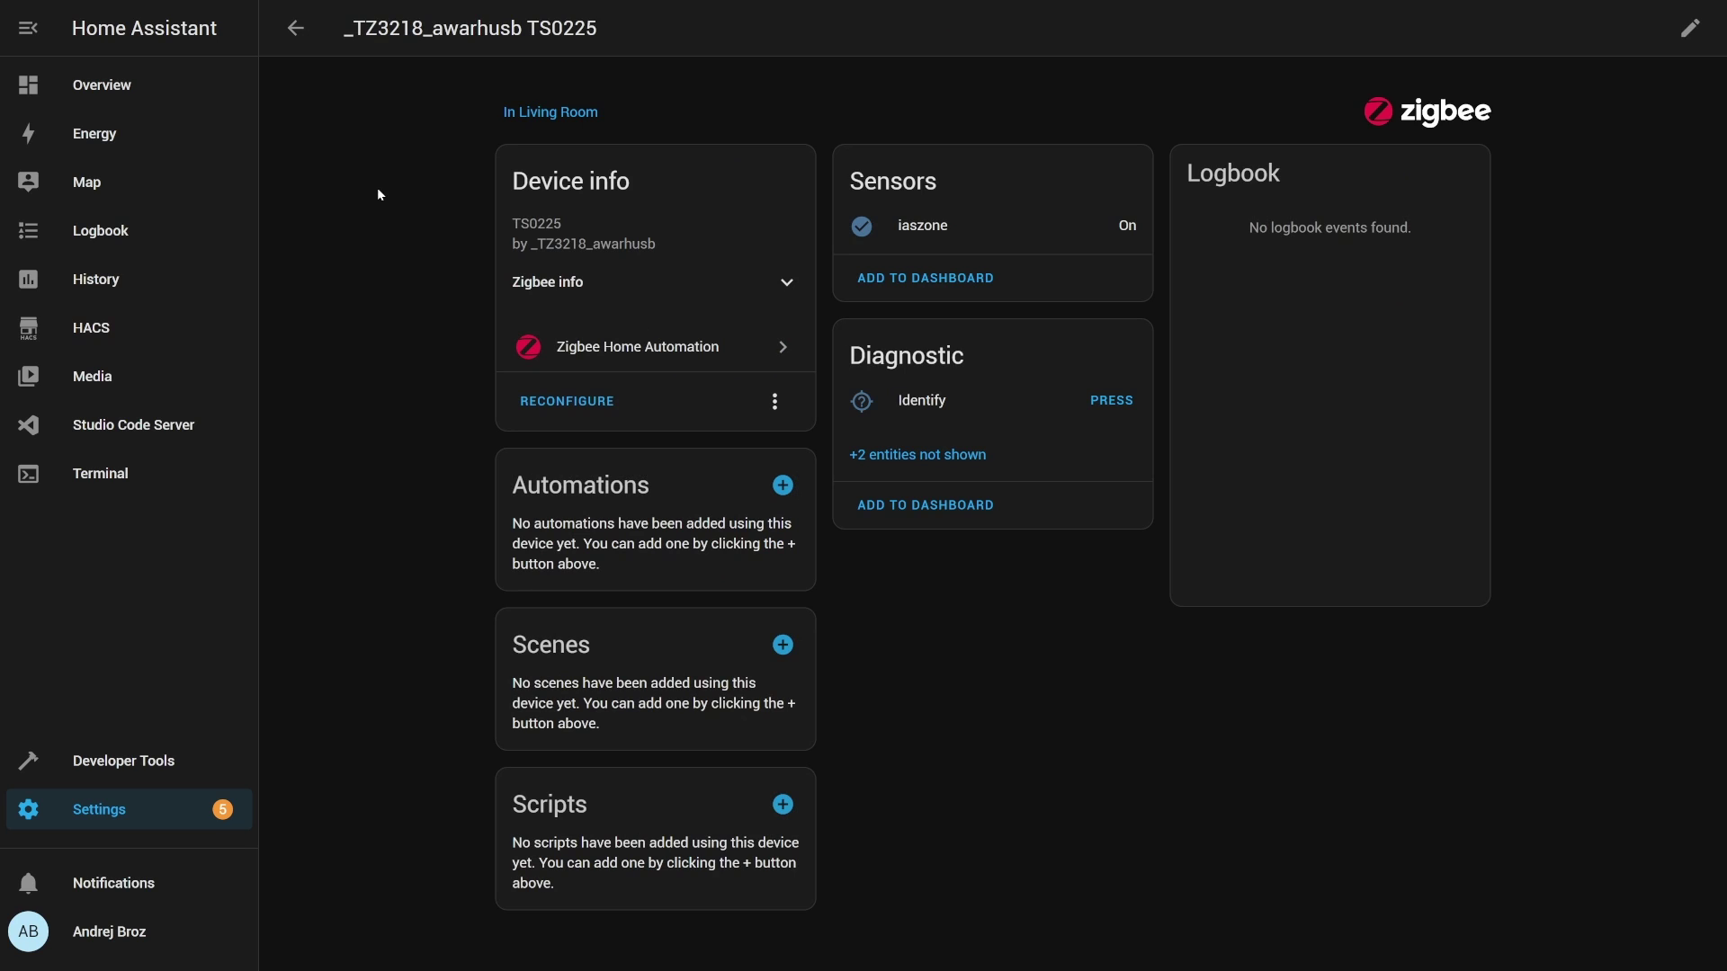
left_click(920, 228)
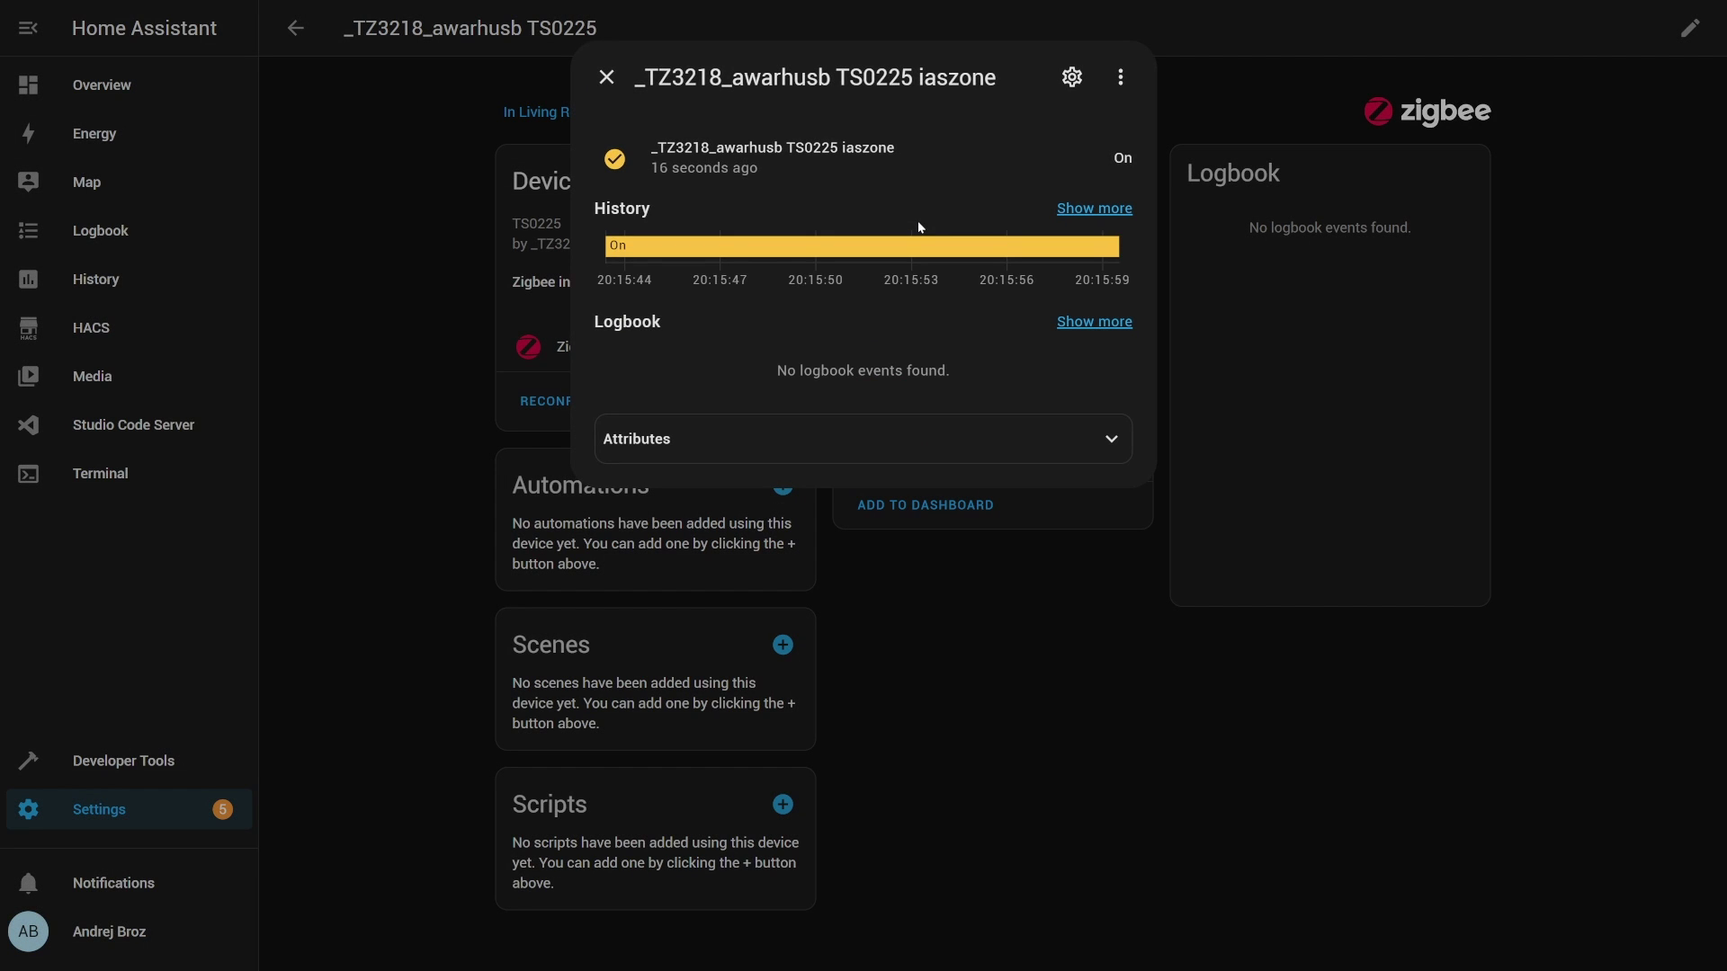
left_click(605, 77)
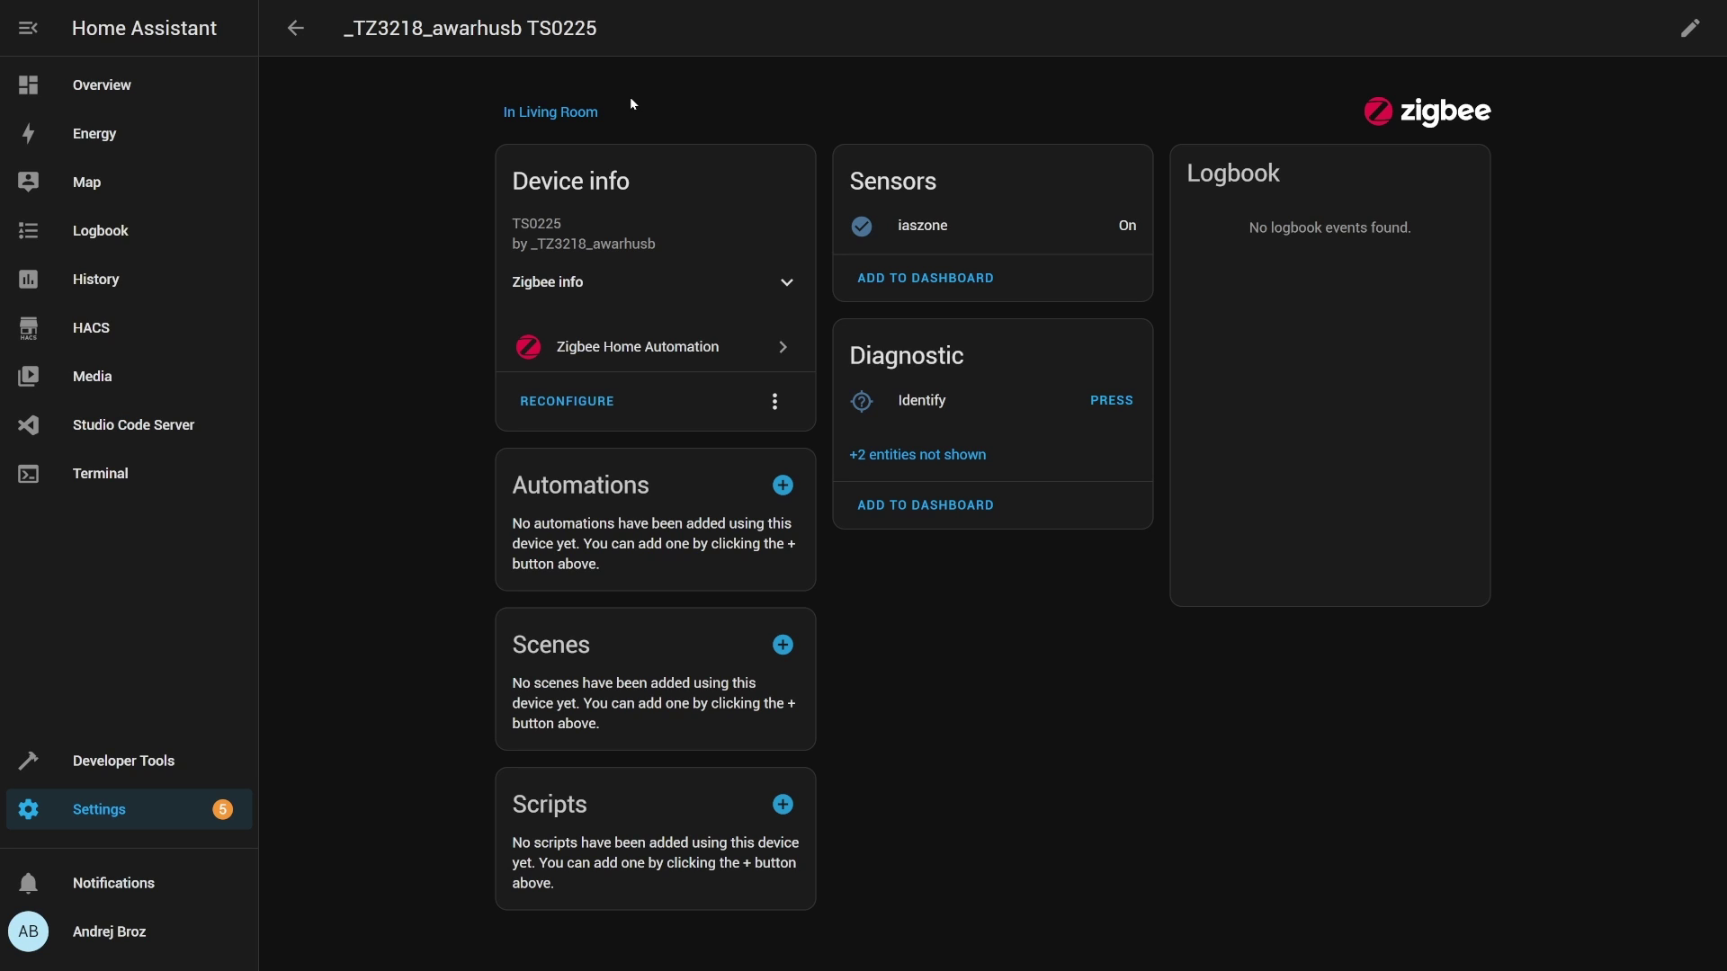
left_click(917, 455)
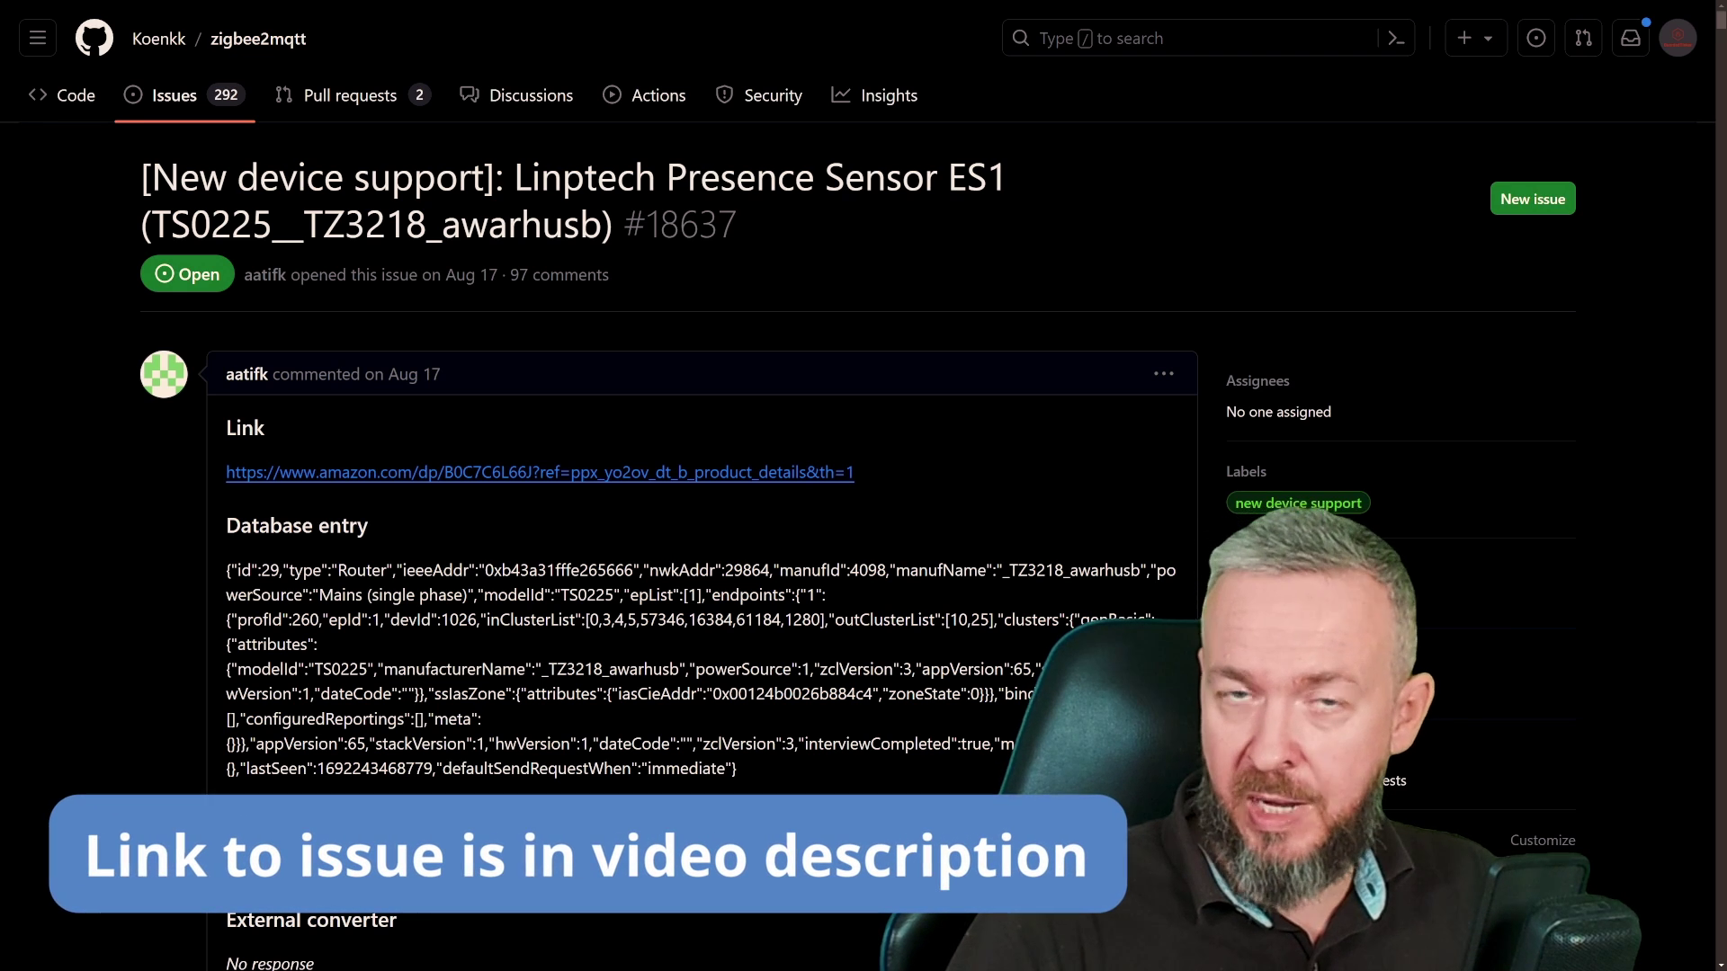
Scroll through the Linptech ES1 issue comments down to the posted external converter code
scroll(863, 485, "down", 10)
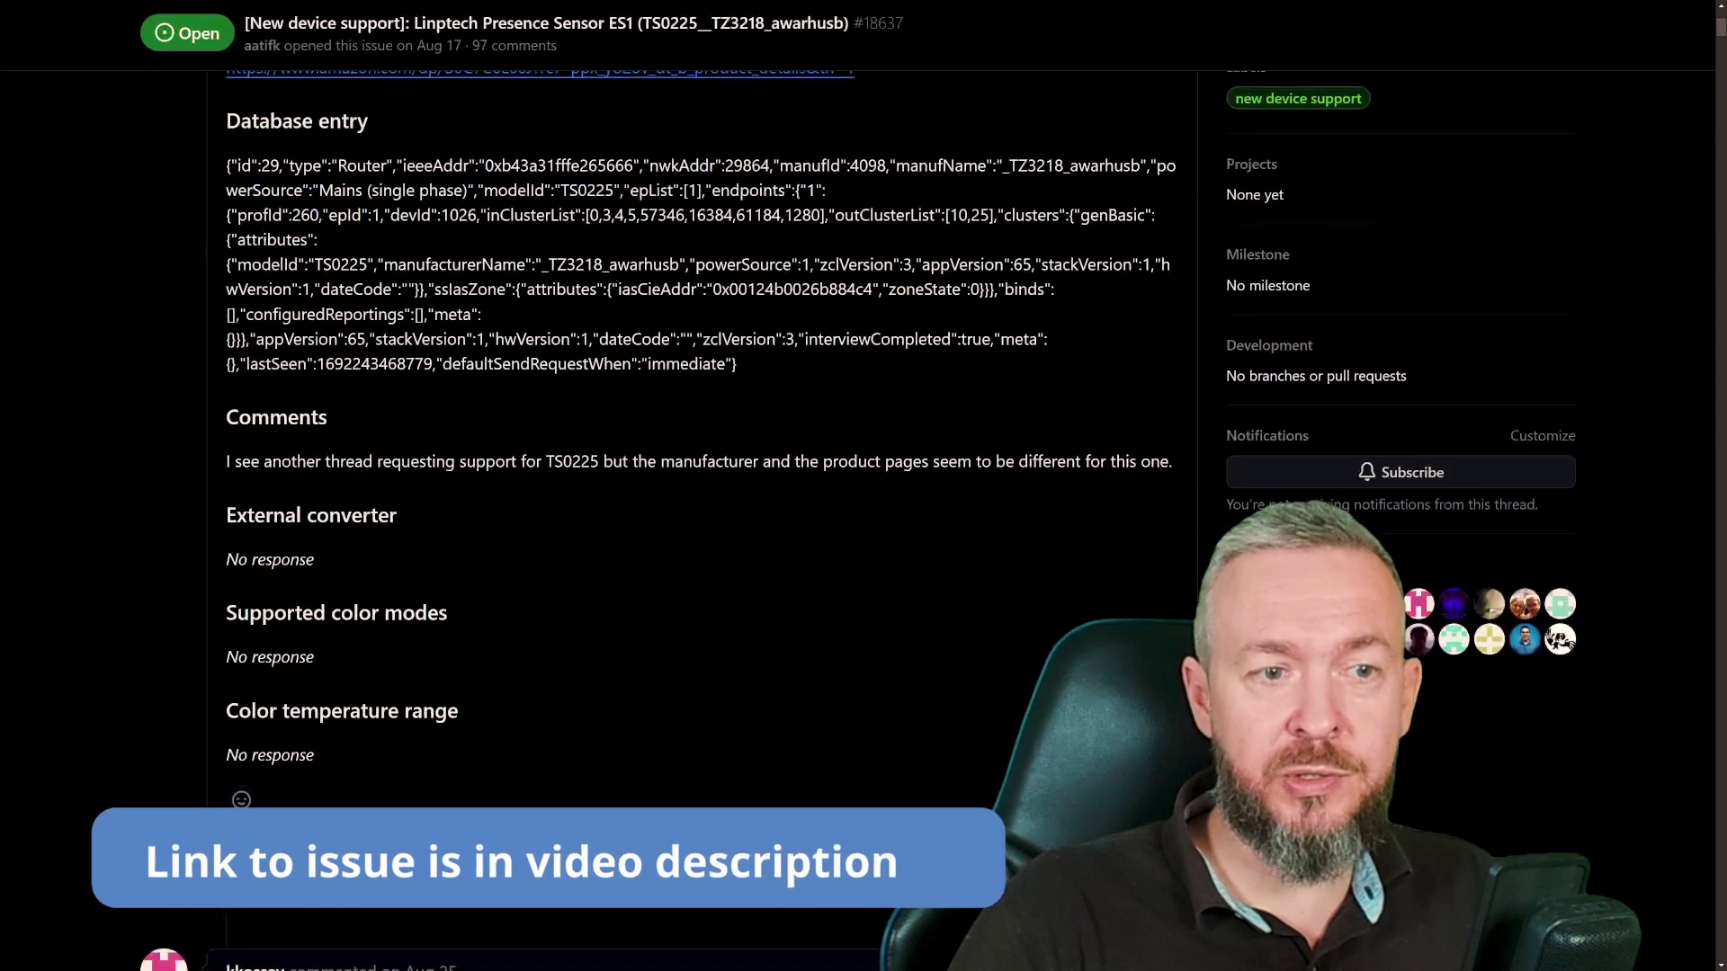
scroll(667, 521, "down", 4)
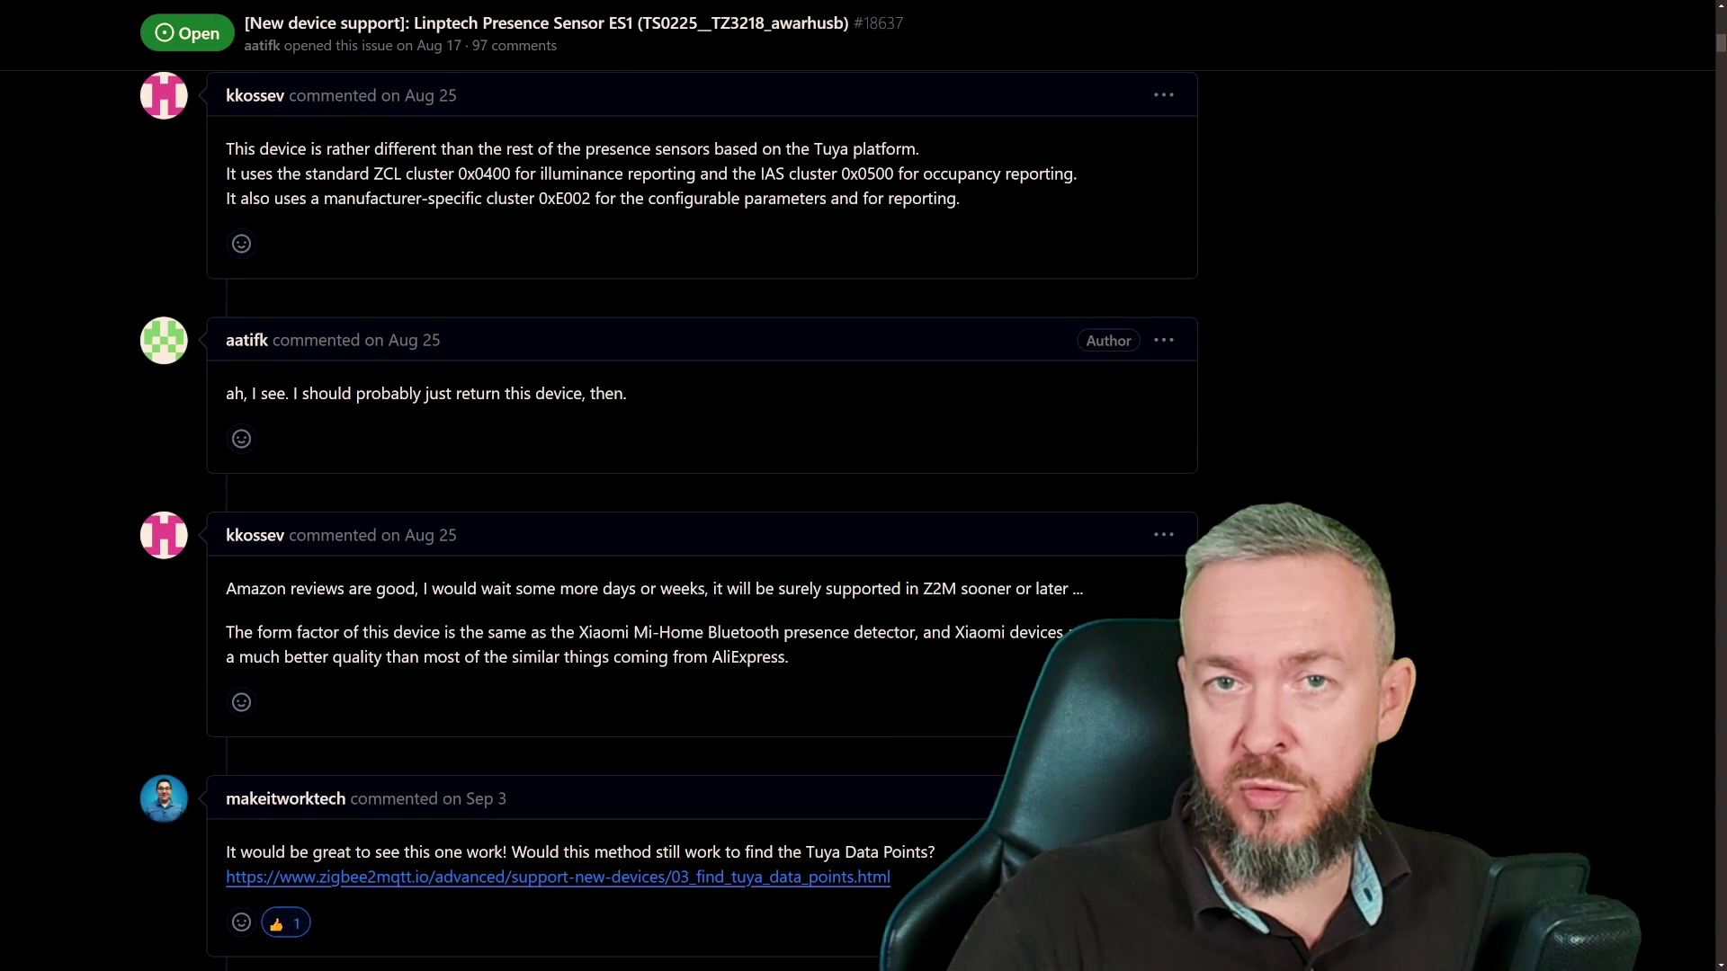
scroll(668, 520, "down", 6)
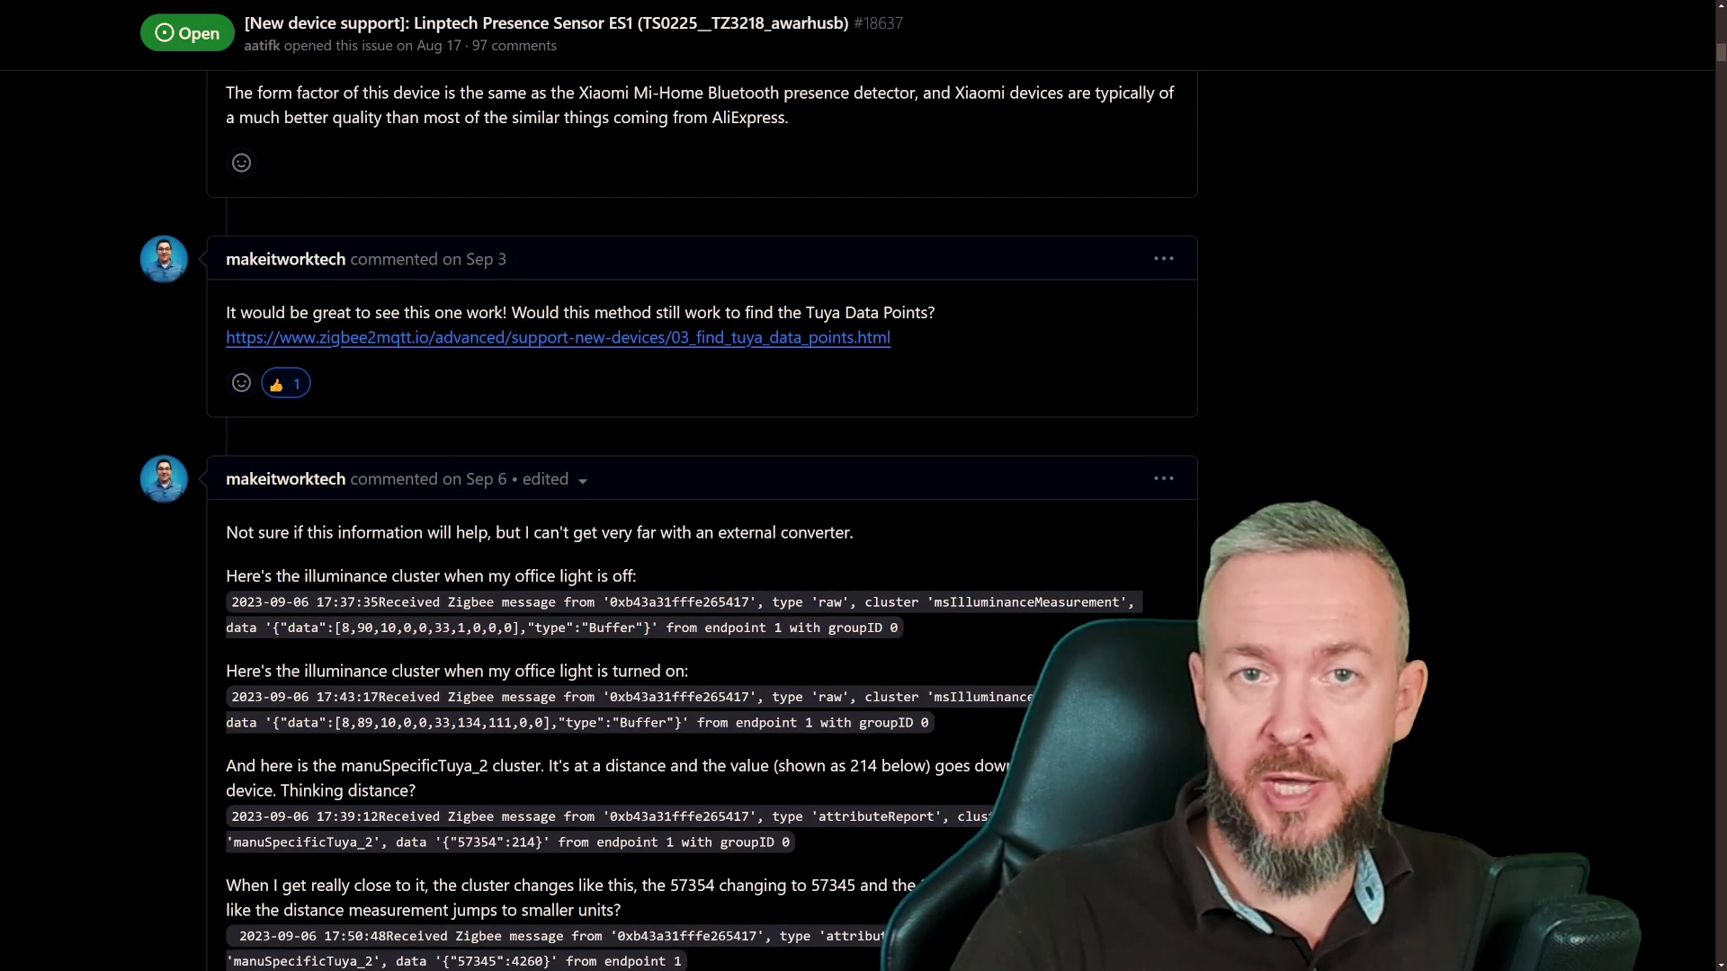
scroll(667, 520, "down", 3)
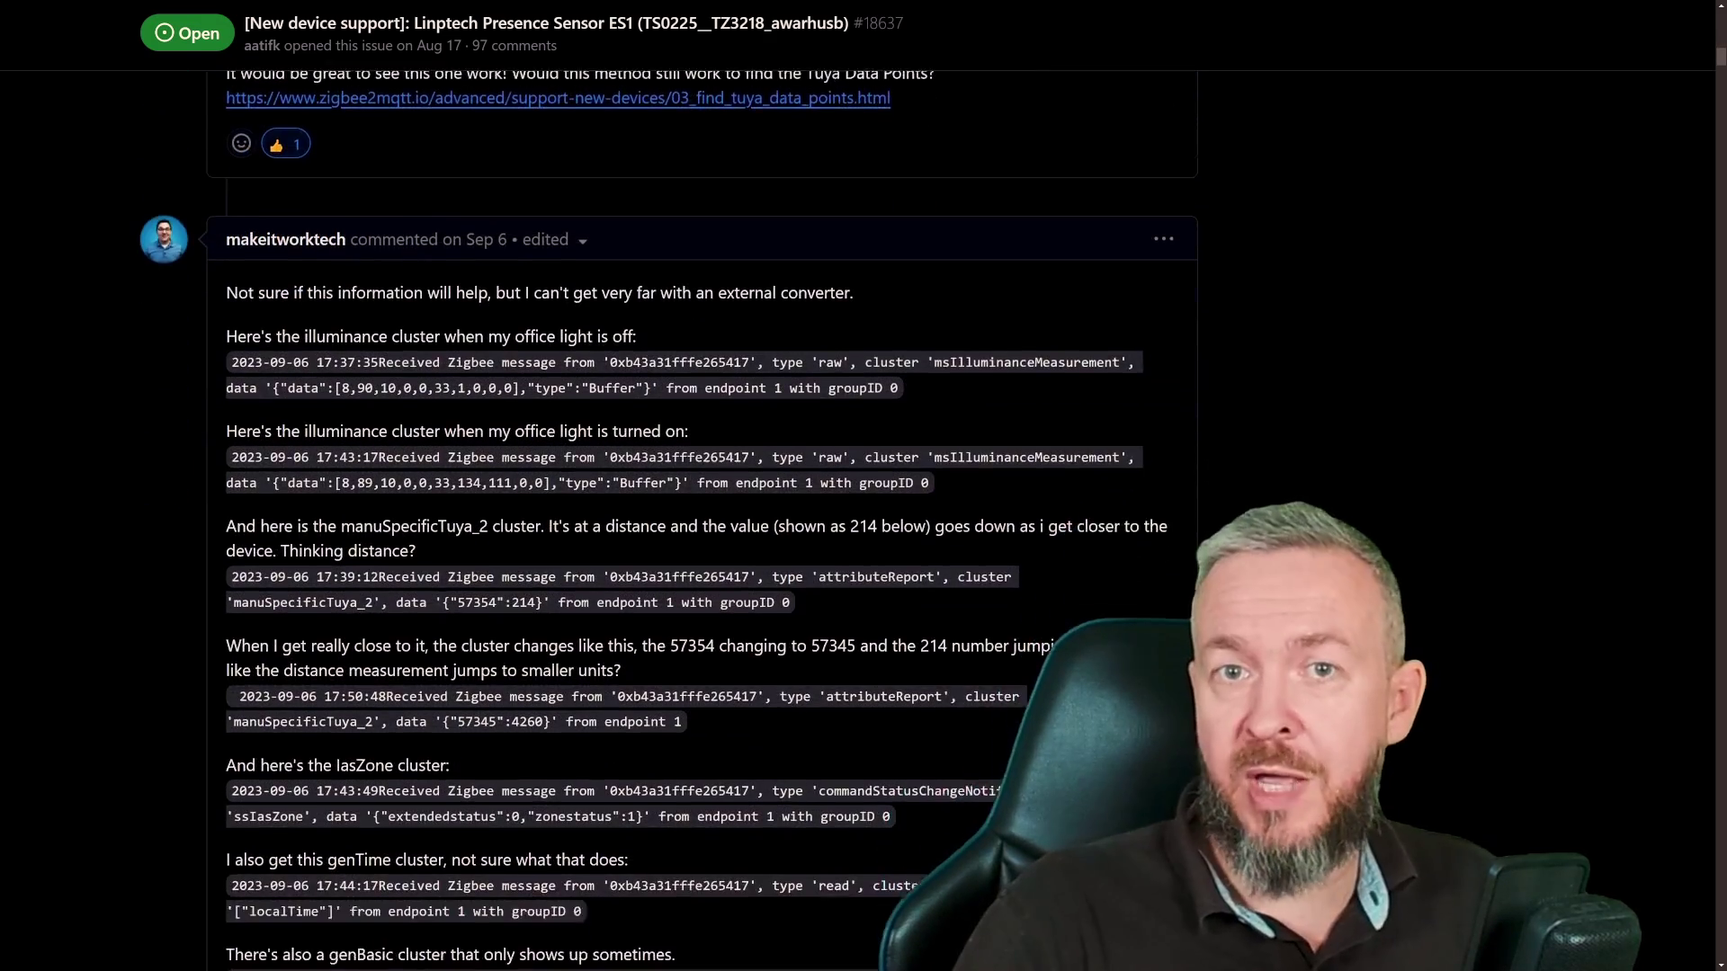
scroll(667, 521, "down", 1)
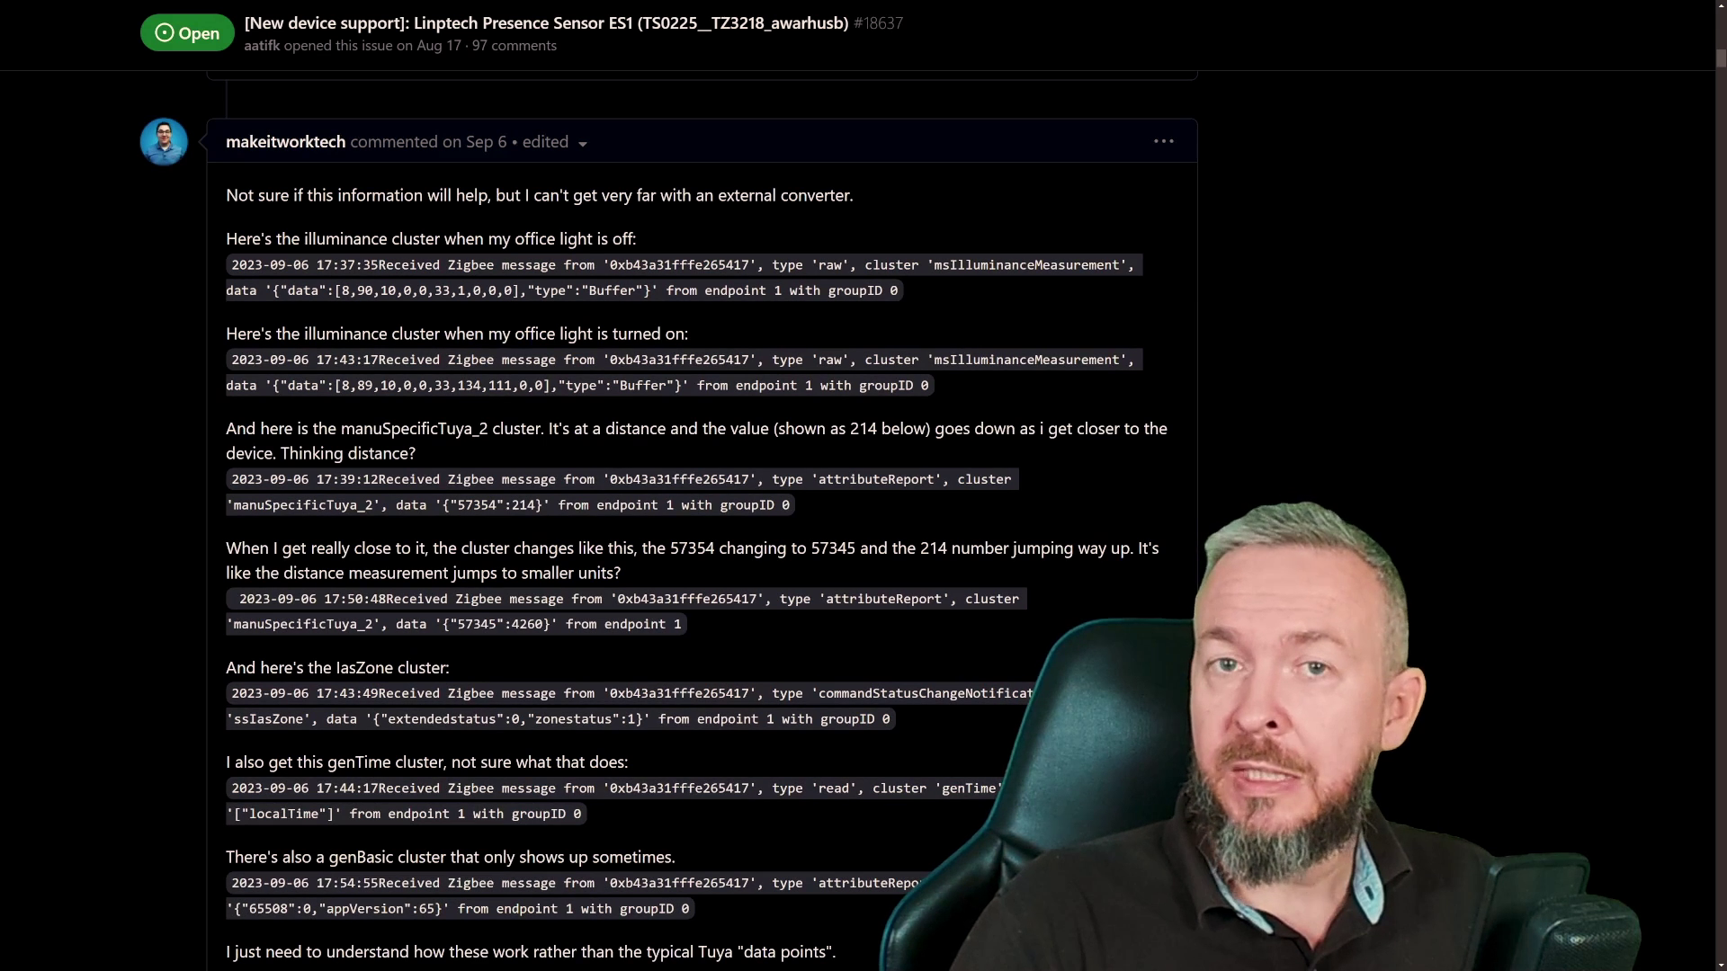
scroll(667, 520, "up", 1)
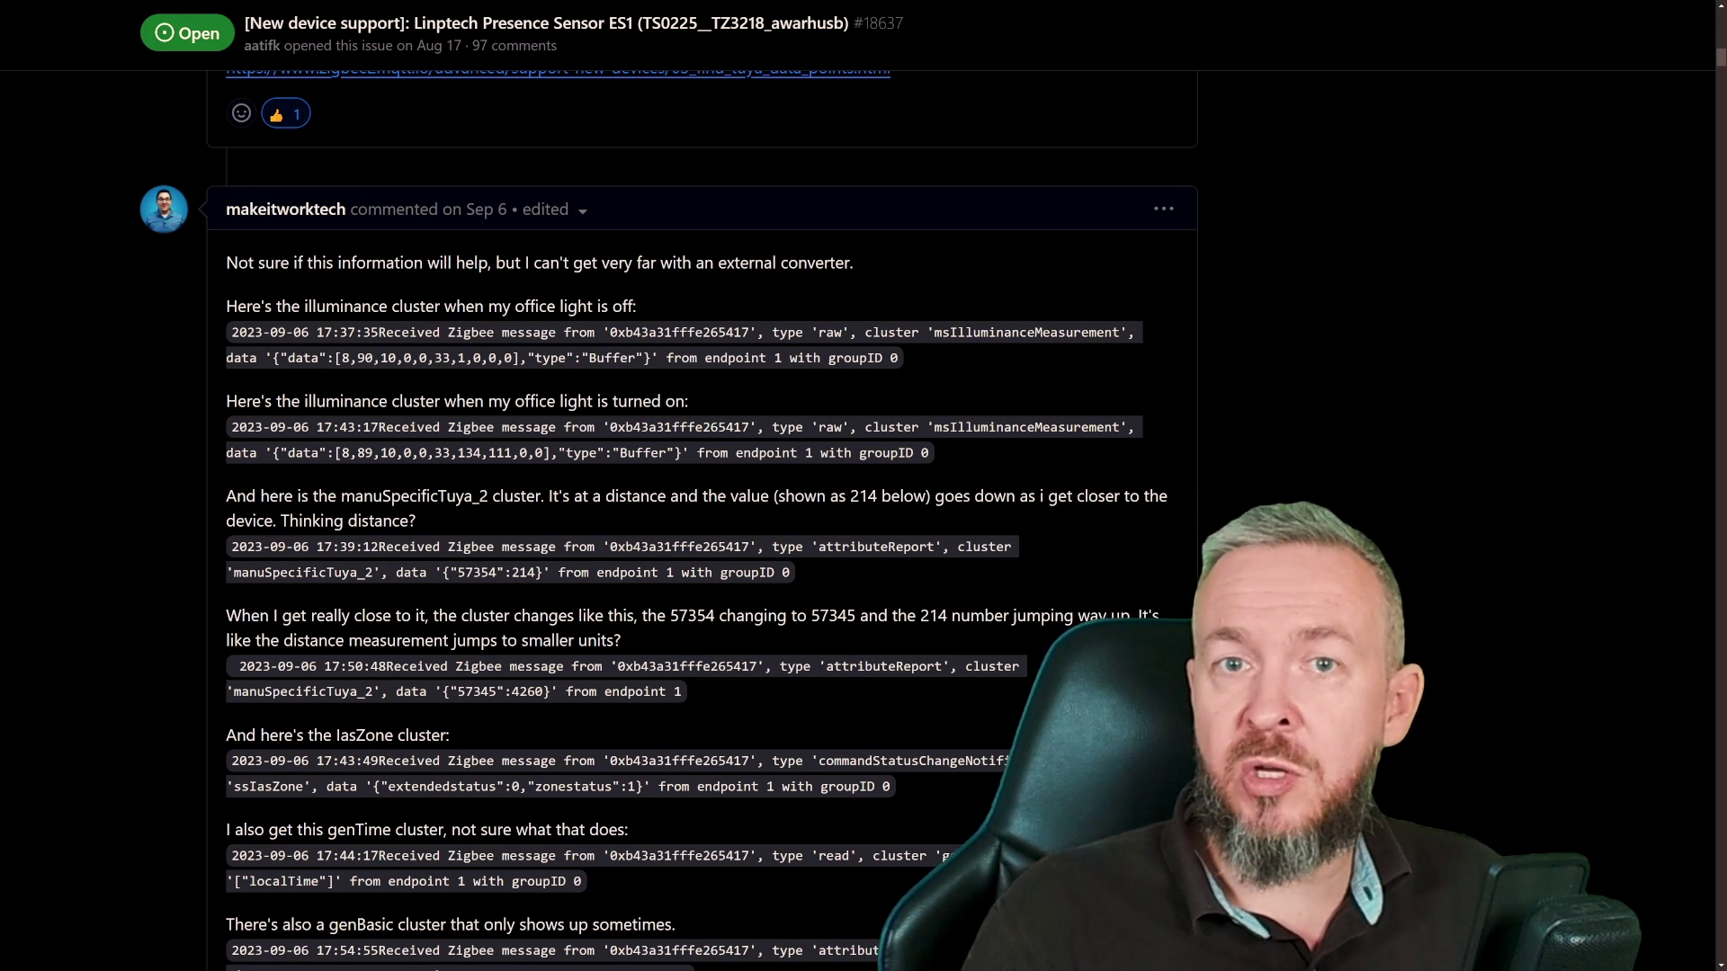
scroll(710, 522, "down", 12)
scroll(467, 681, "down", 6)
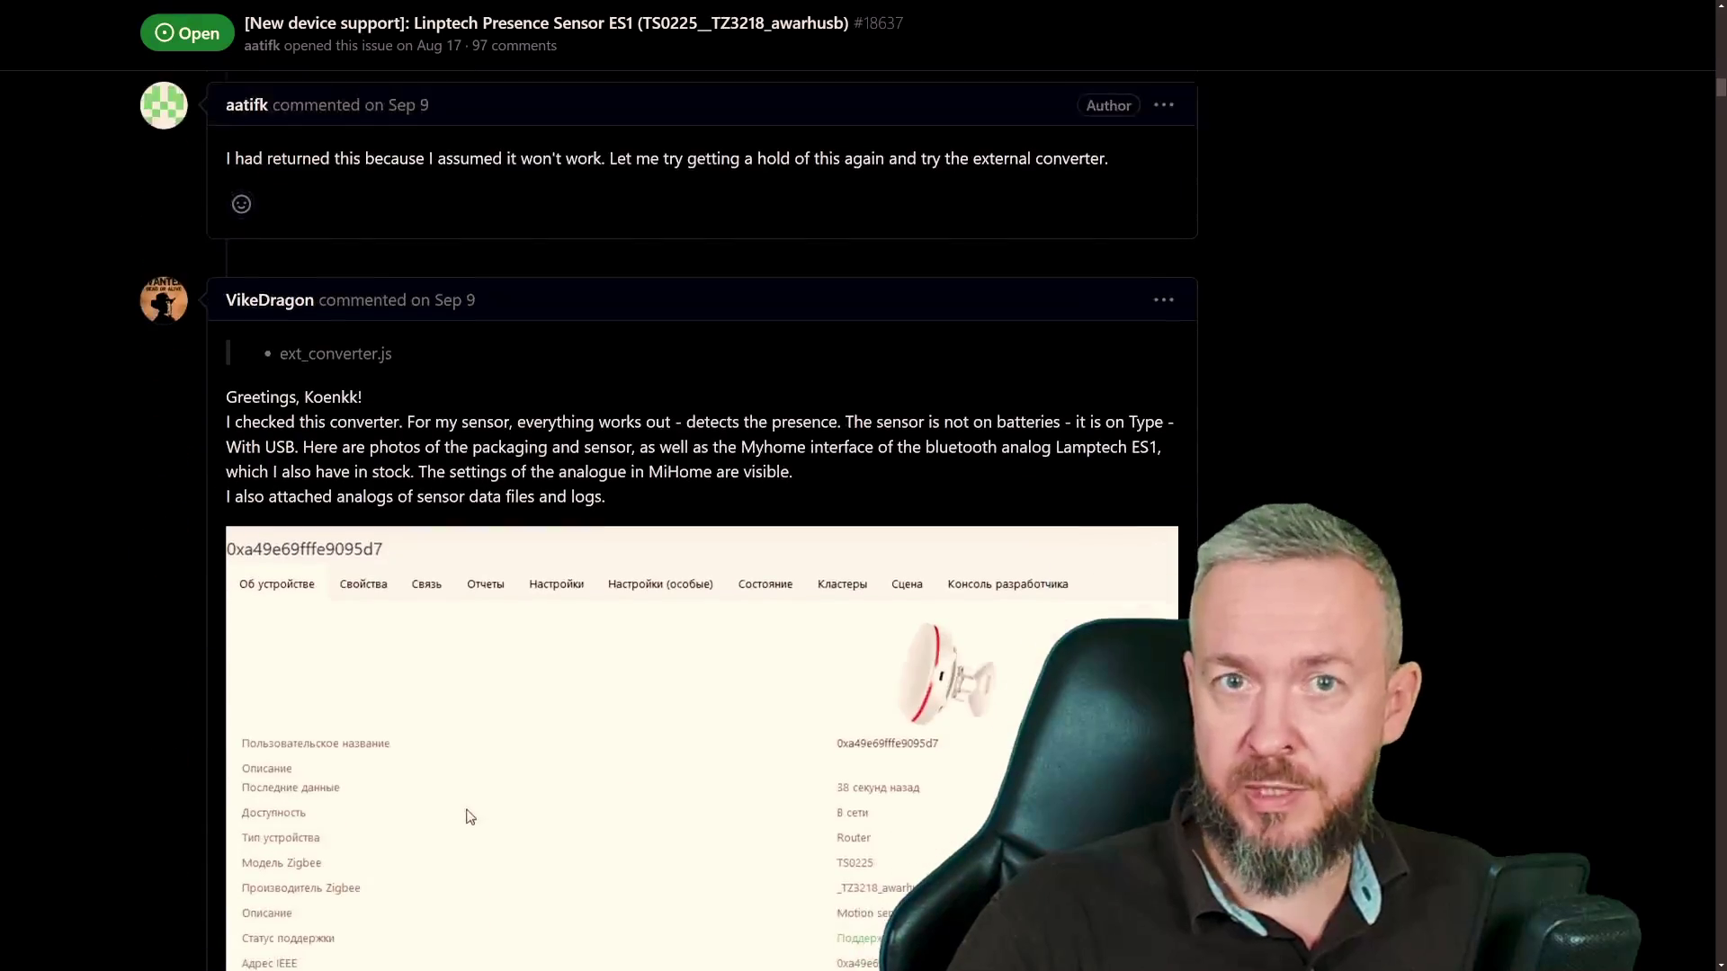
left_click_drag(1721, 90, 1721, 358)
scroll(1457, 483, "down", 20)
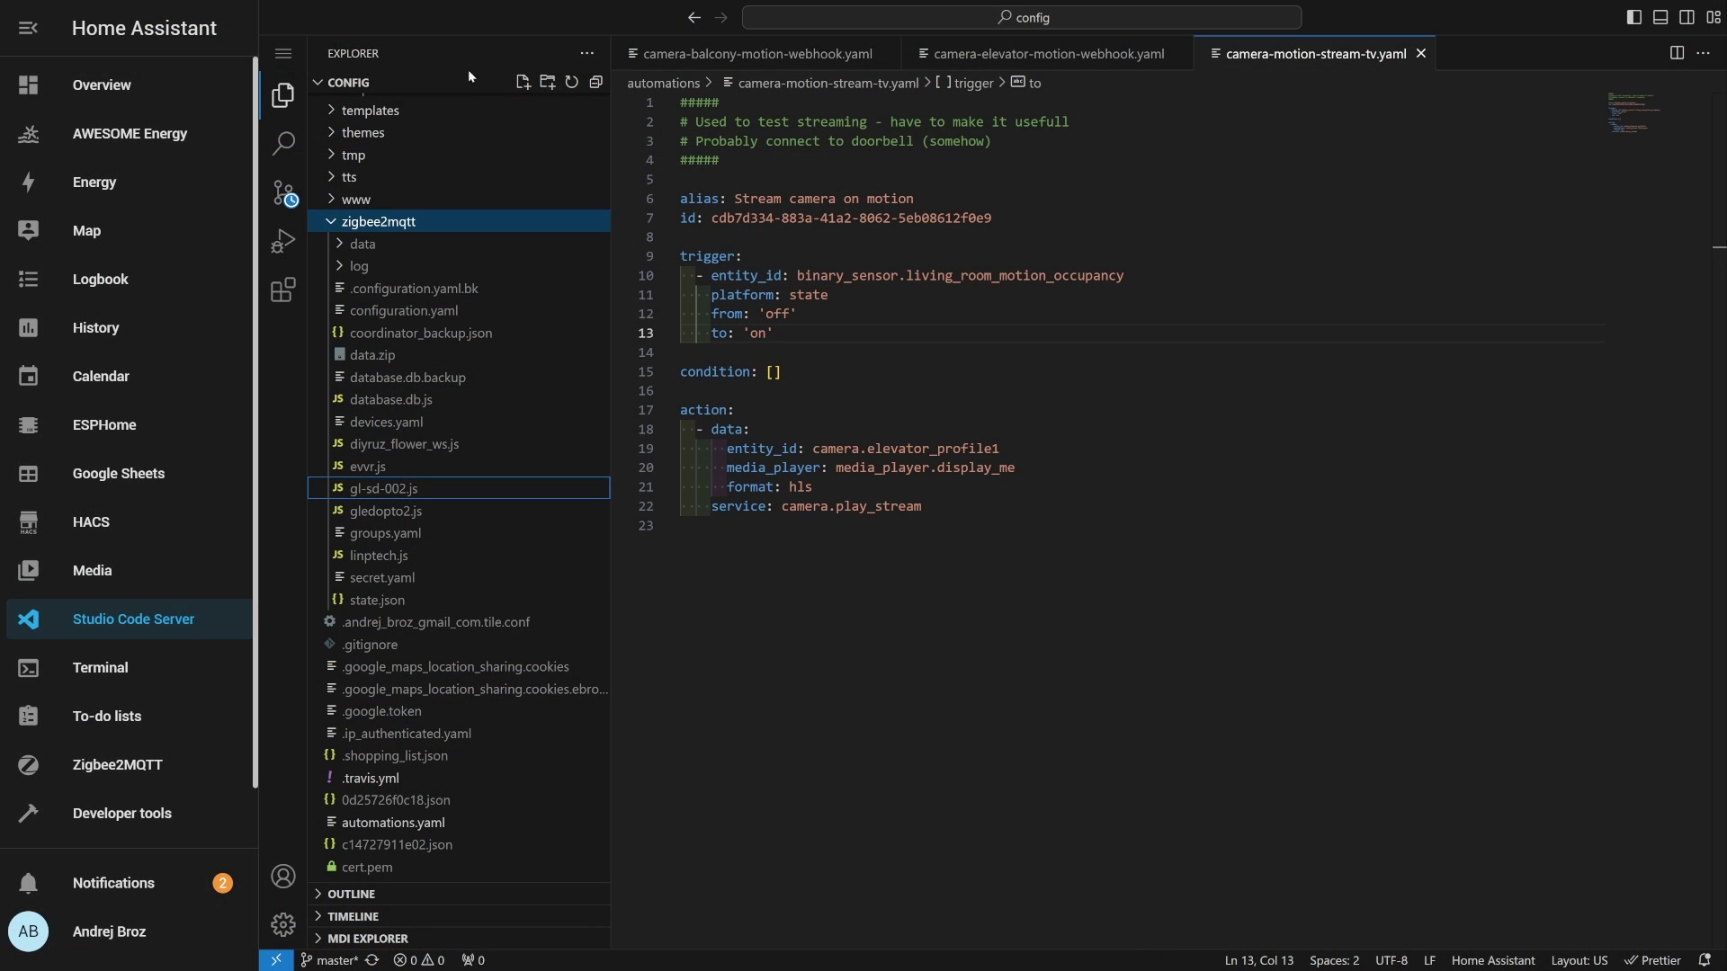
Create custom_converter.js in the zigbee2mqtt folder and paste the TS0225 converter code into it
left_click(521, 87)
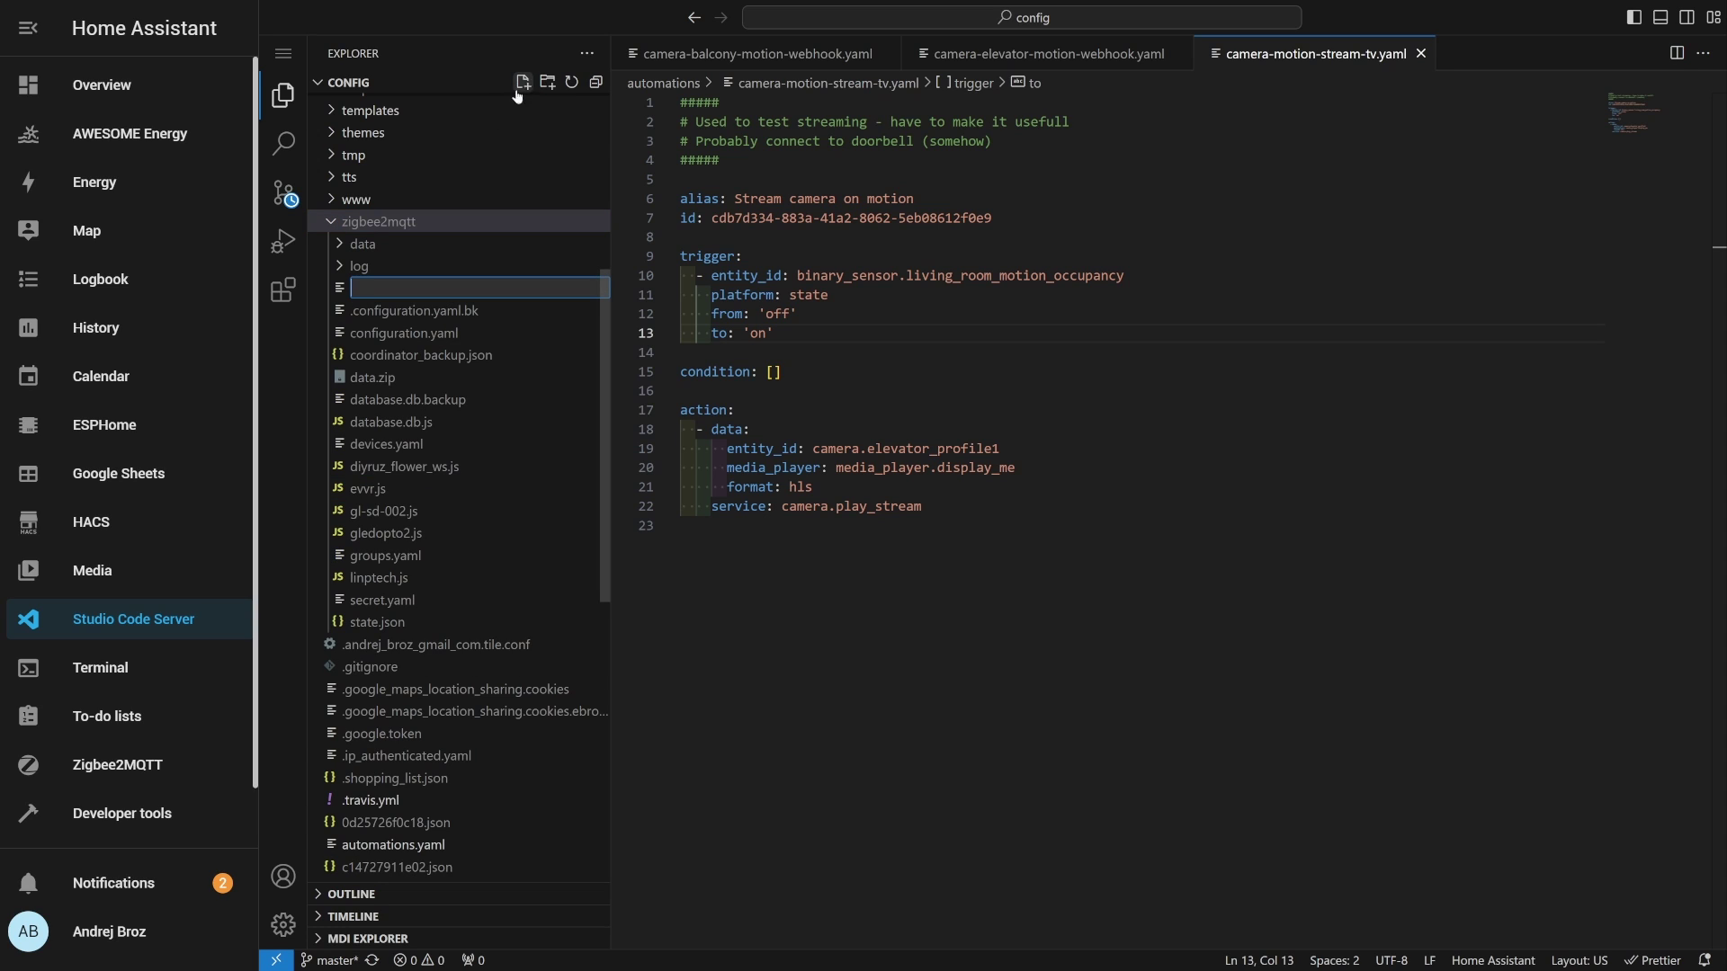
type("custo")
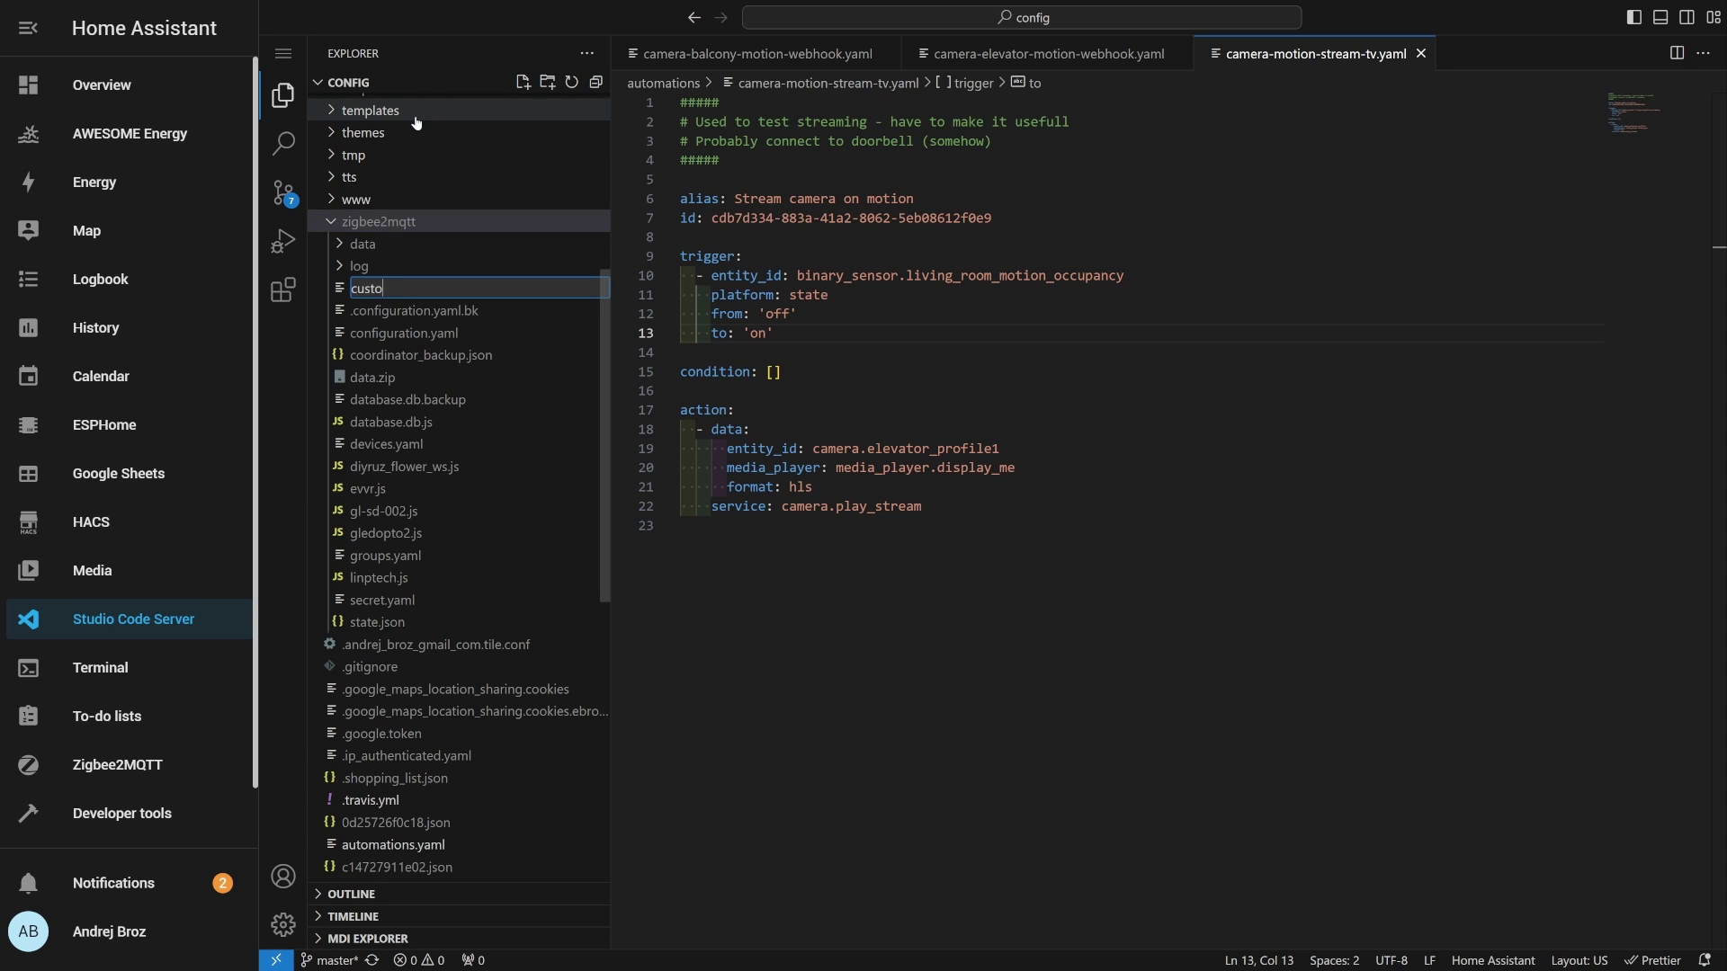
type("m_converter.js")
key("Return")
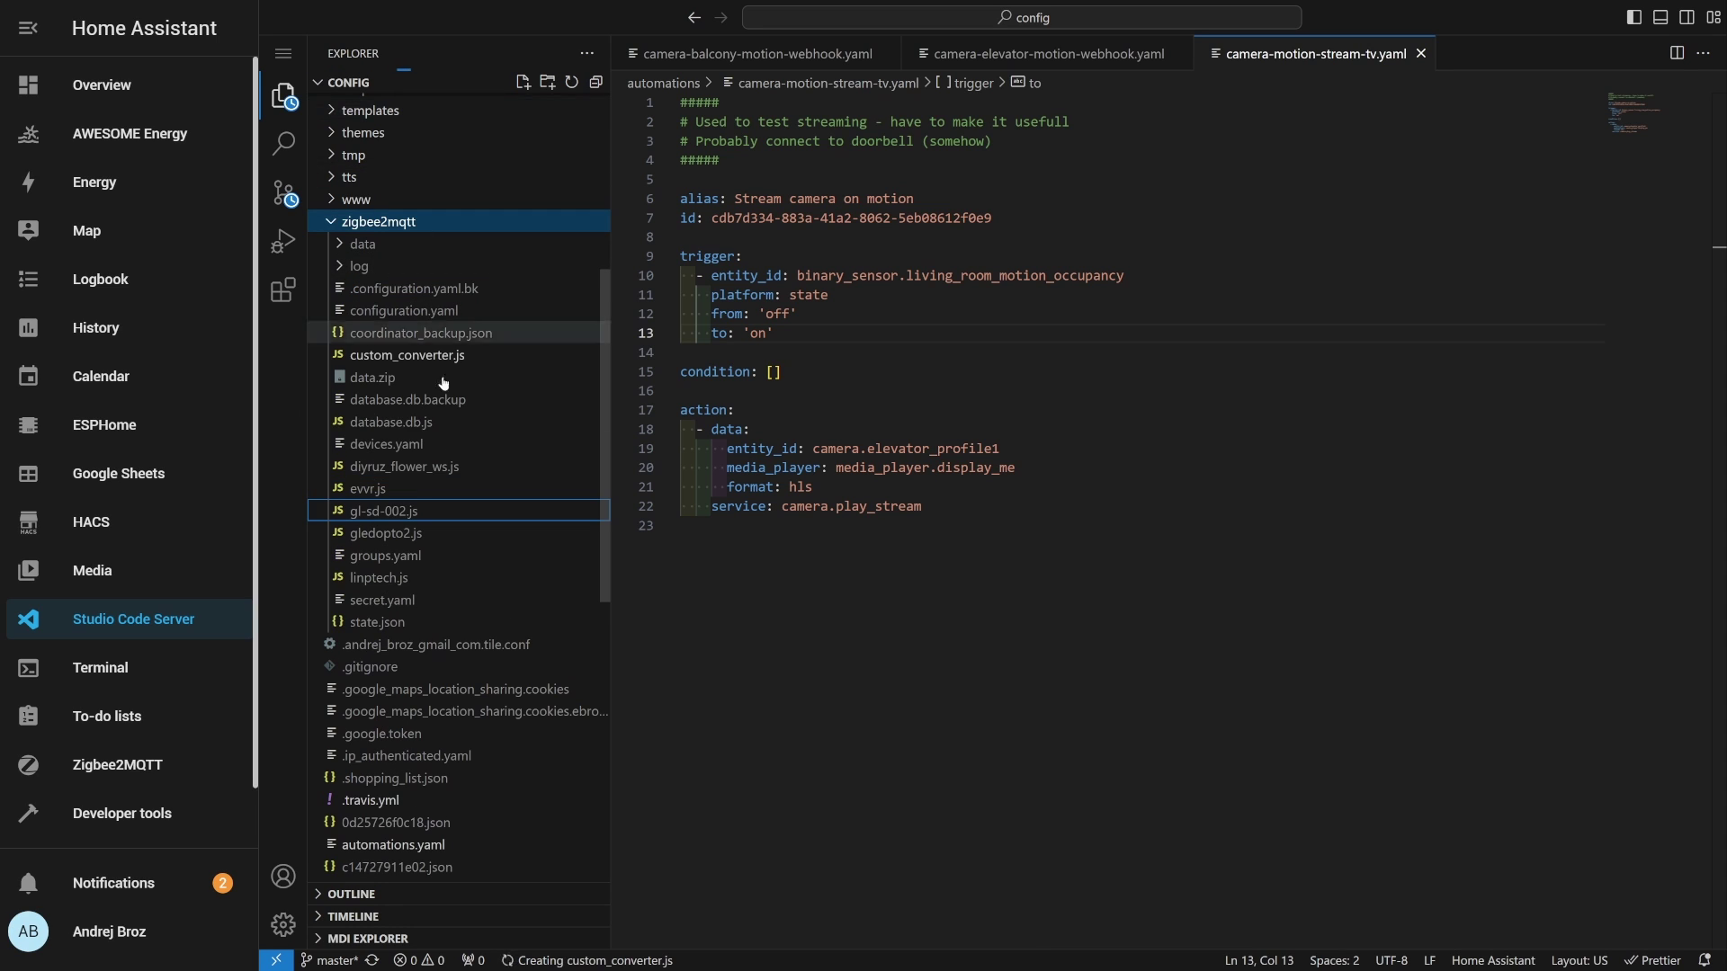
right_click(817, 380)
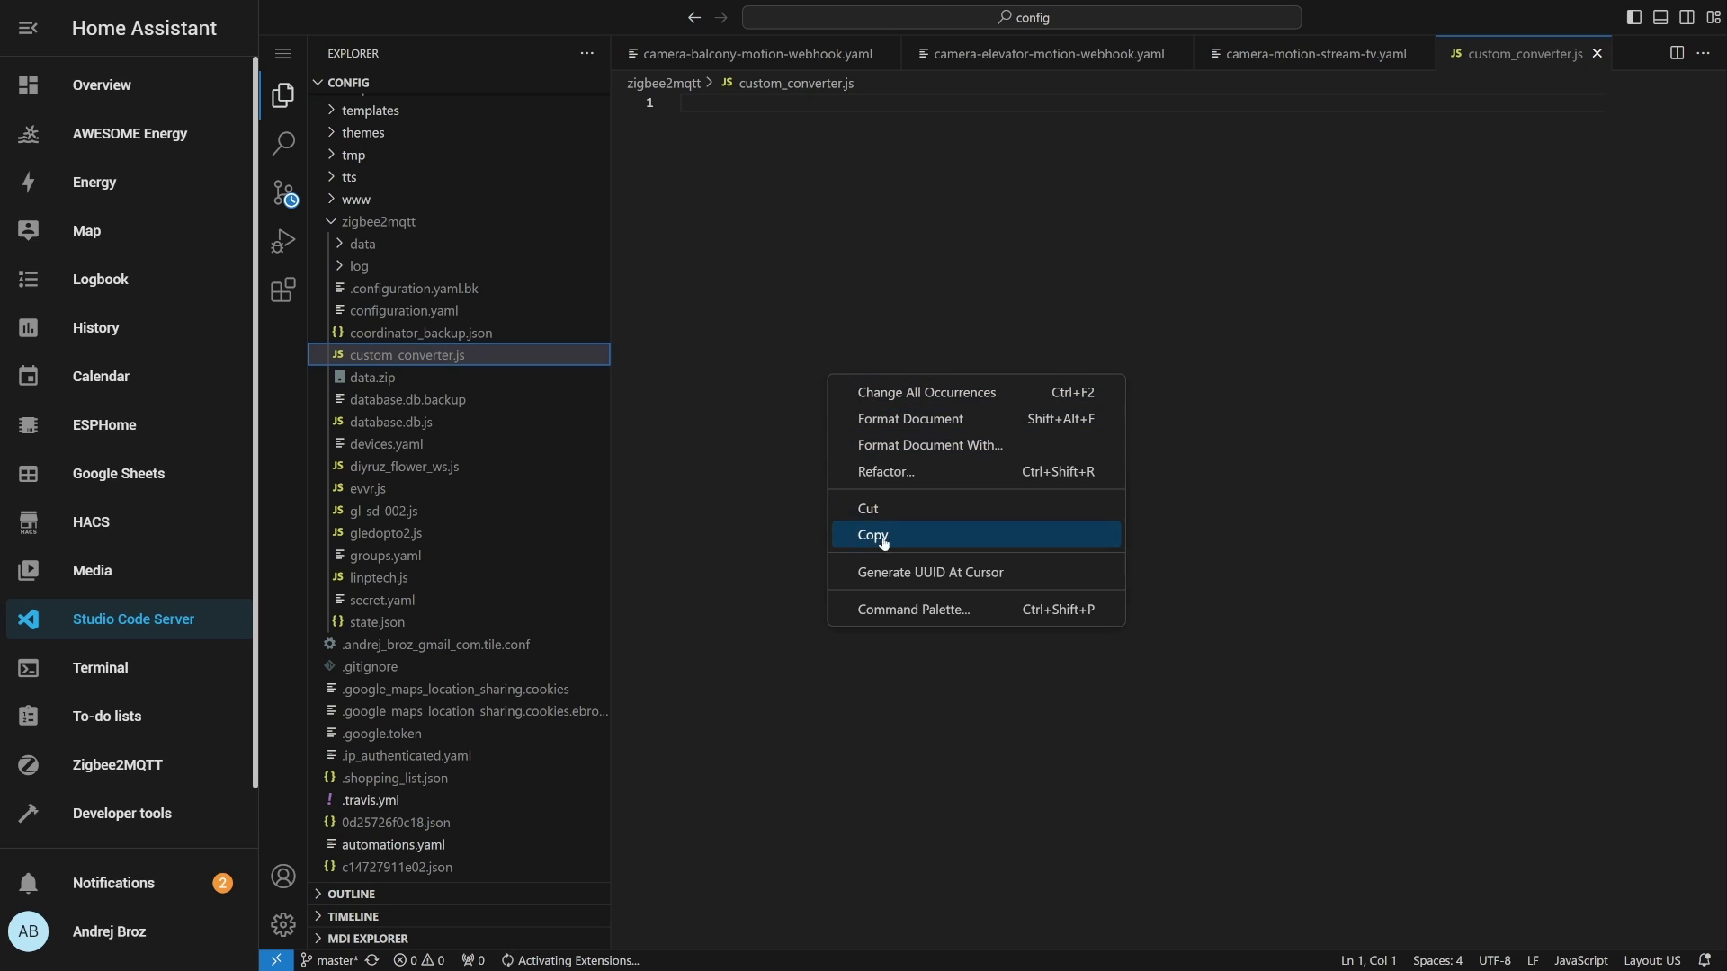
left_click(844, 292)
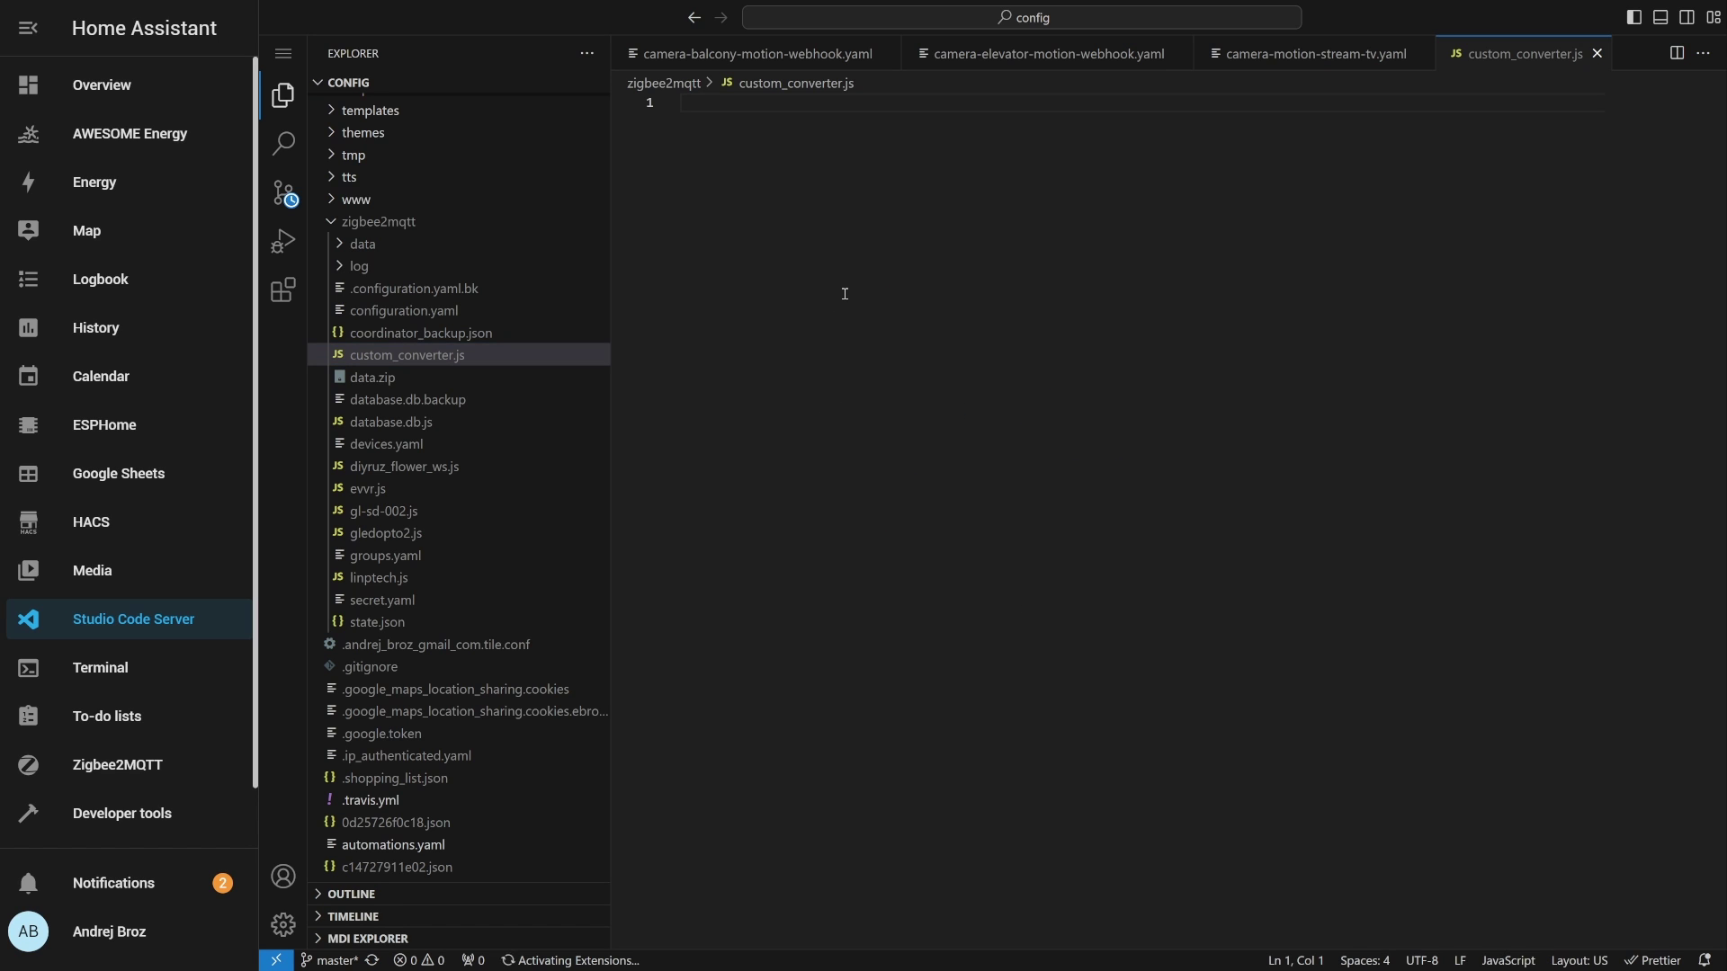
key("ctrl+v")
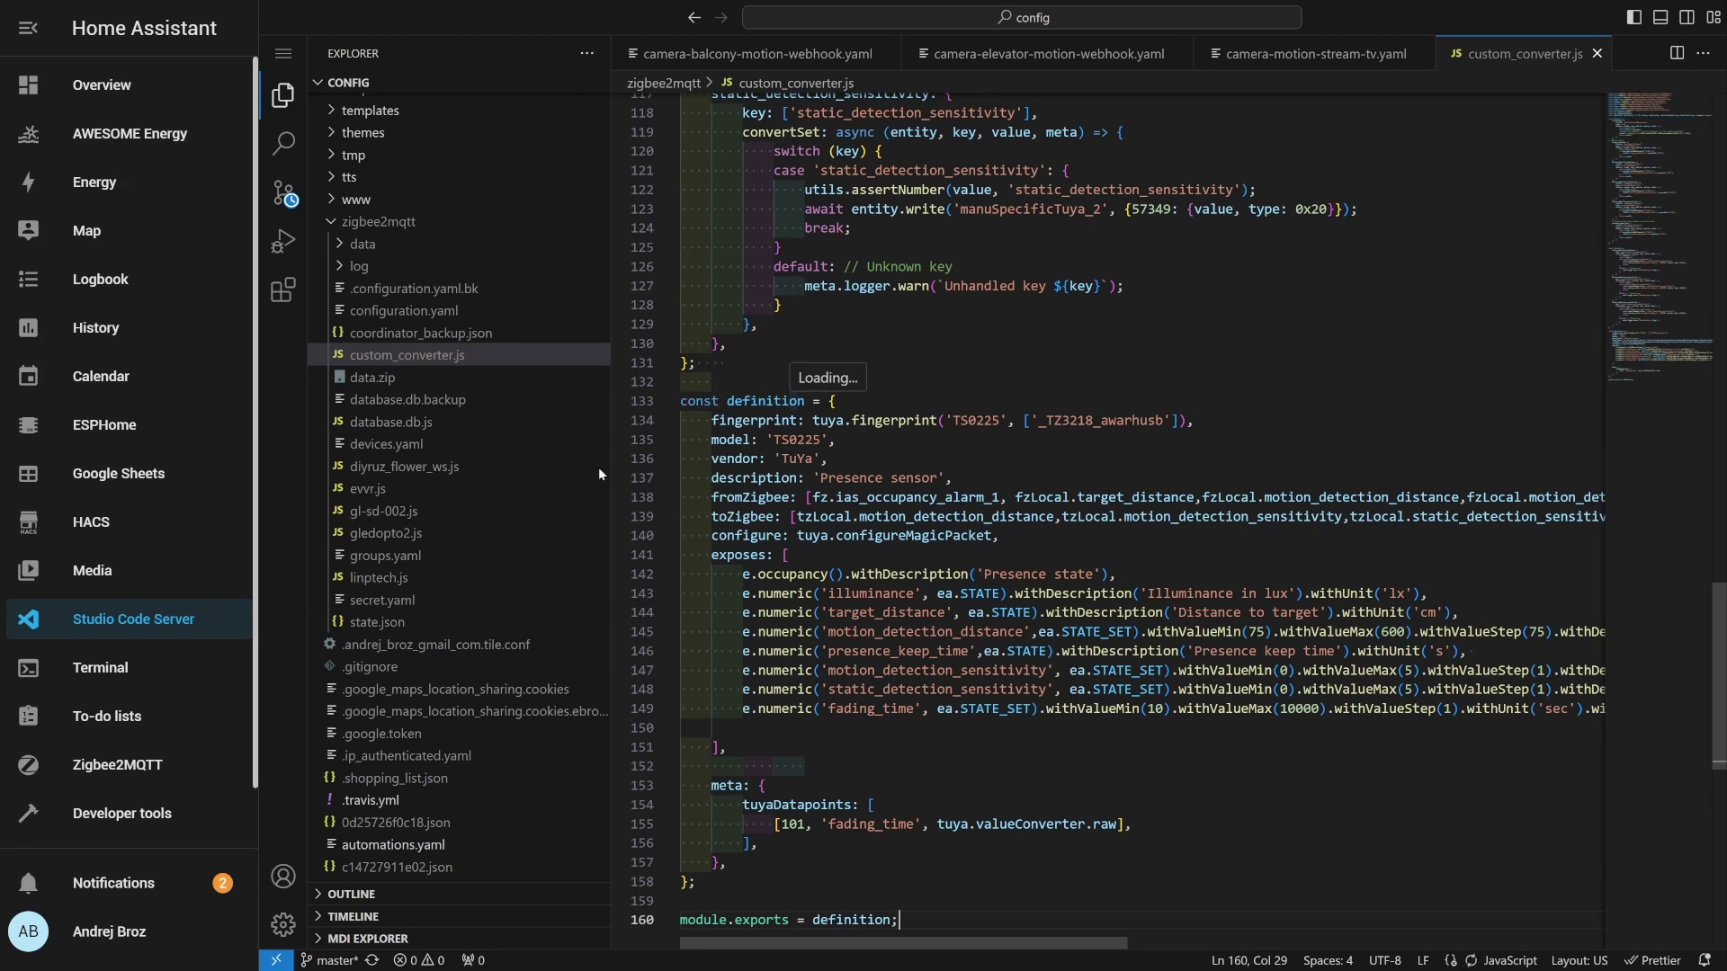
Register custom_converter.js as a new external converter in Zigbee2MQTT settings and save
left_click(144, 771)
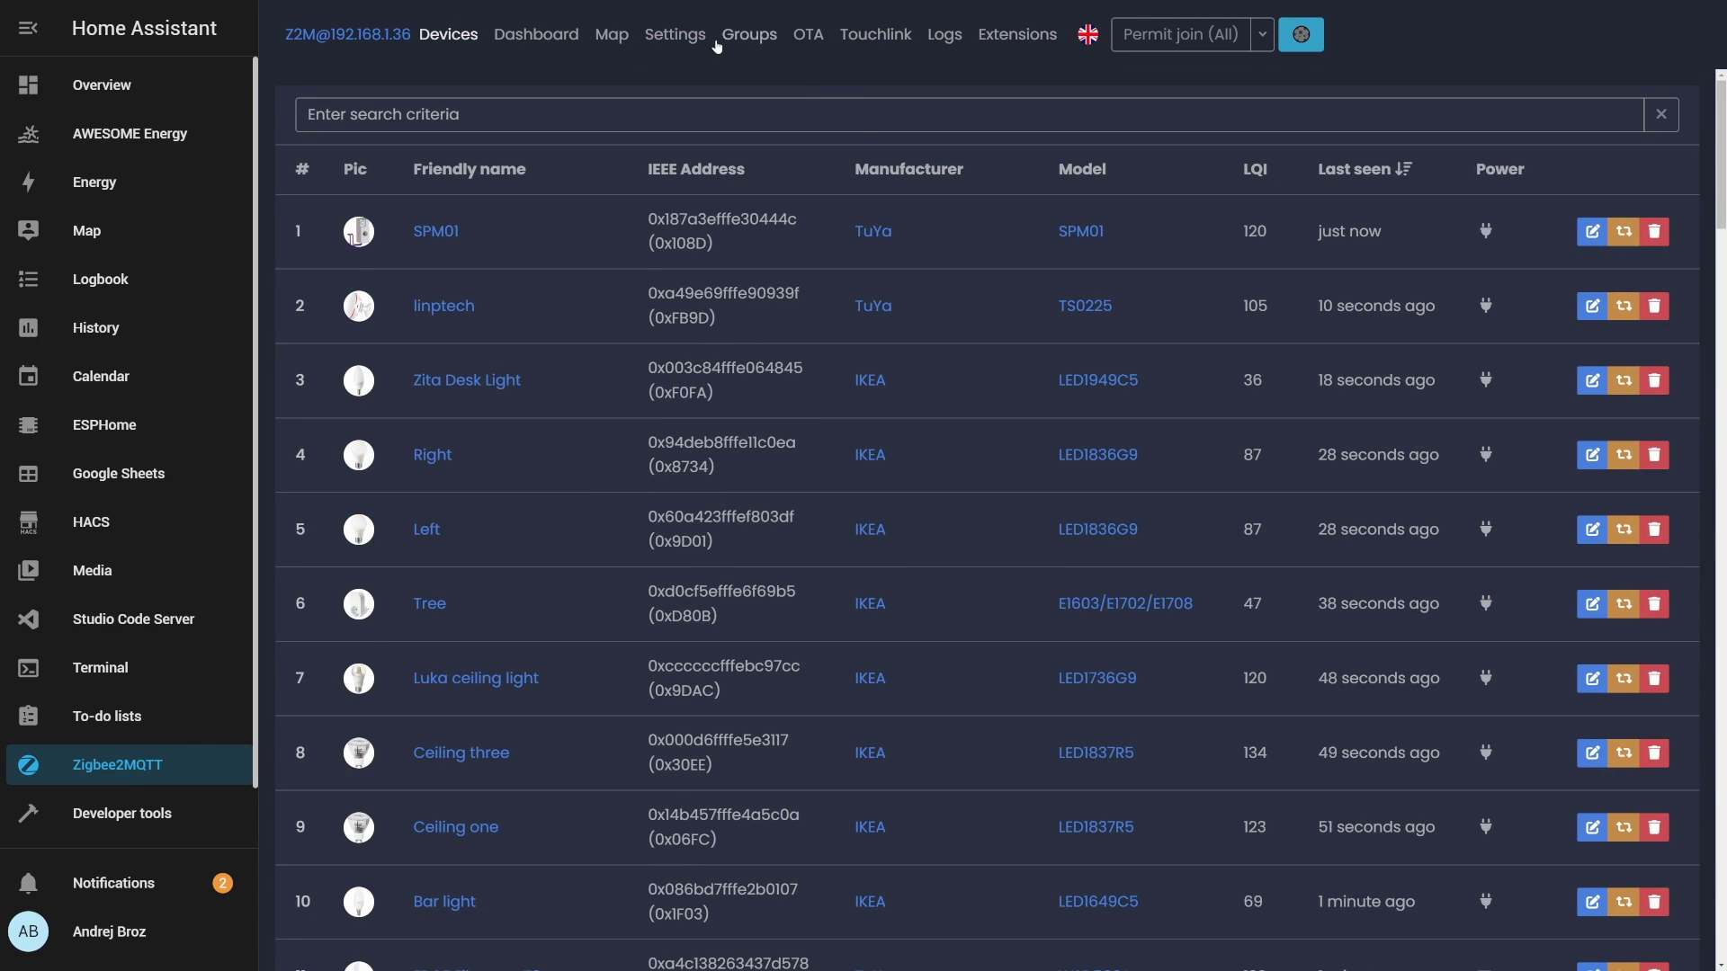
left_click(676, 36)
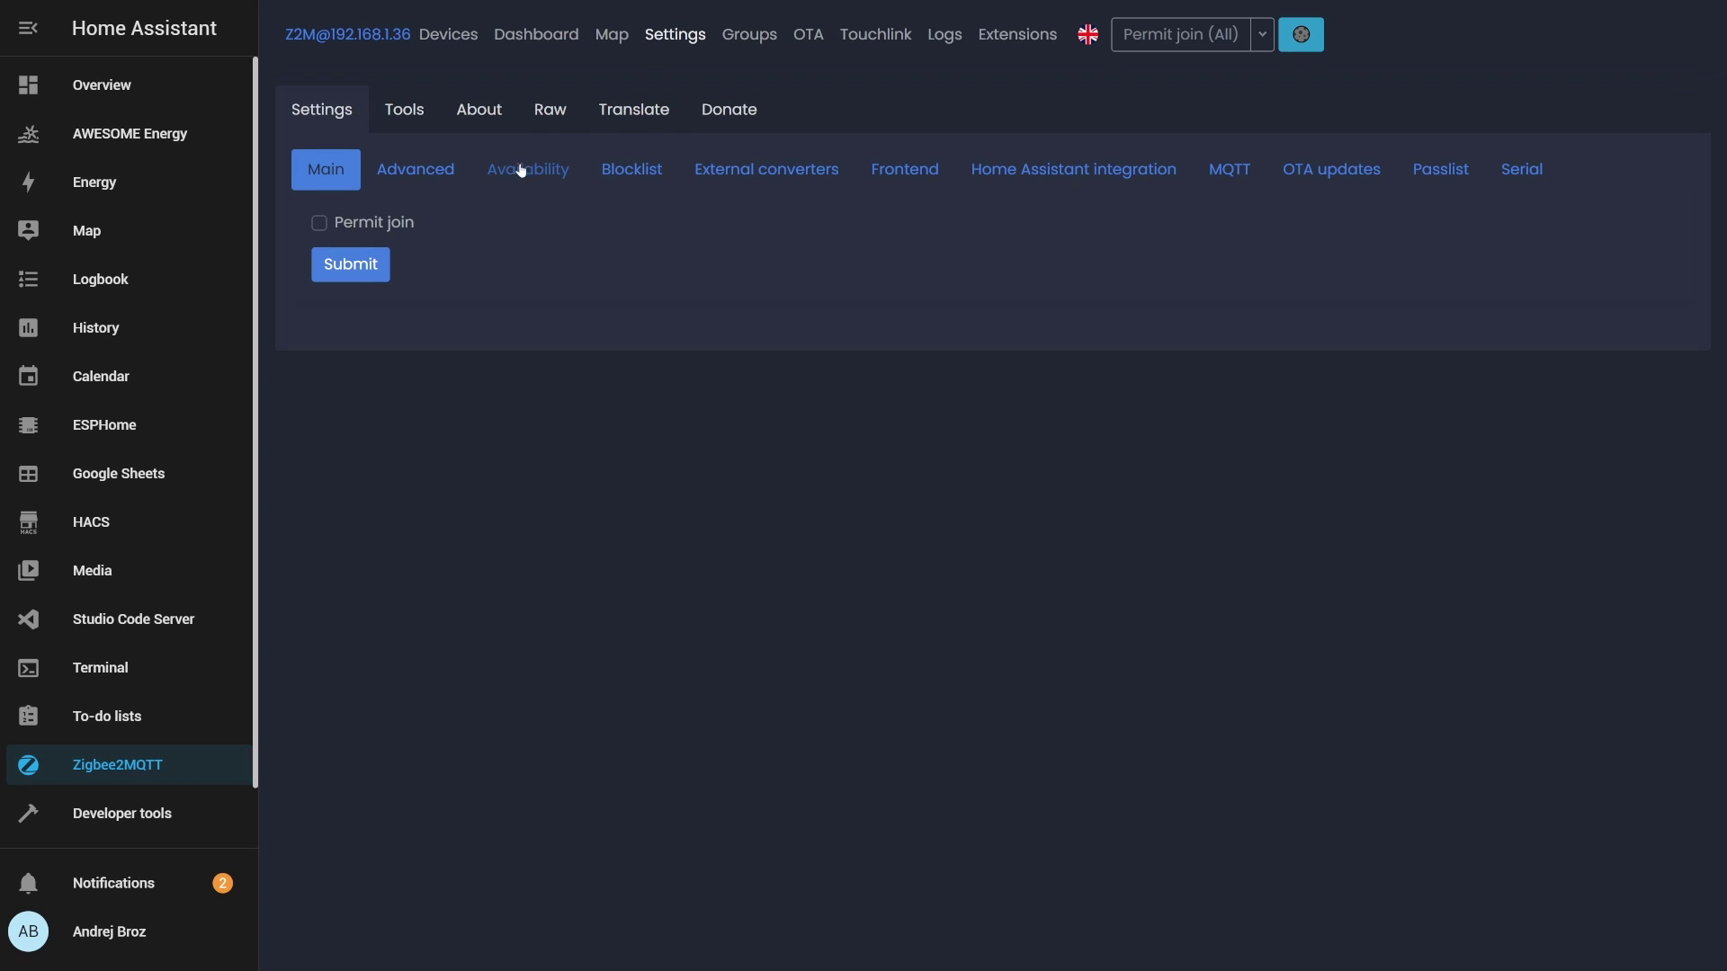
left_click(809, 180)
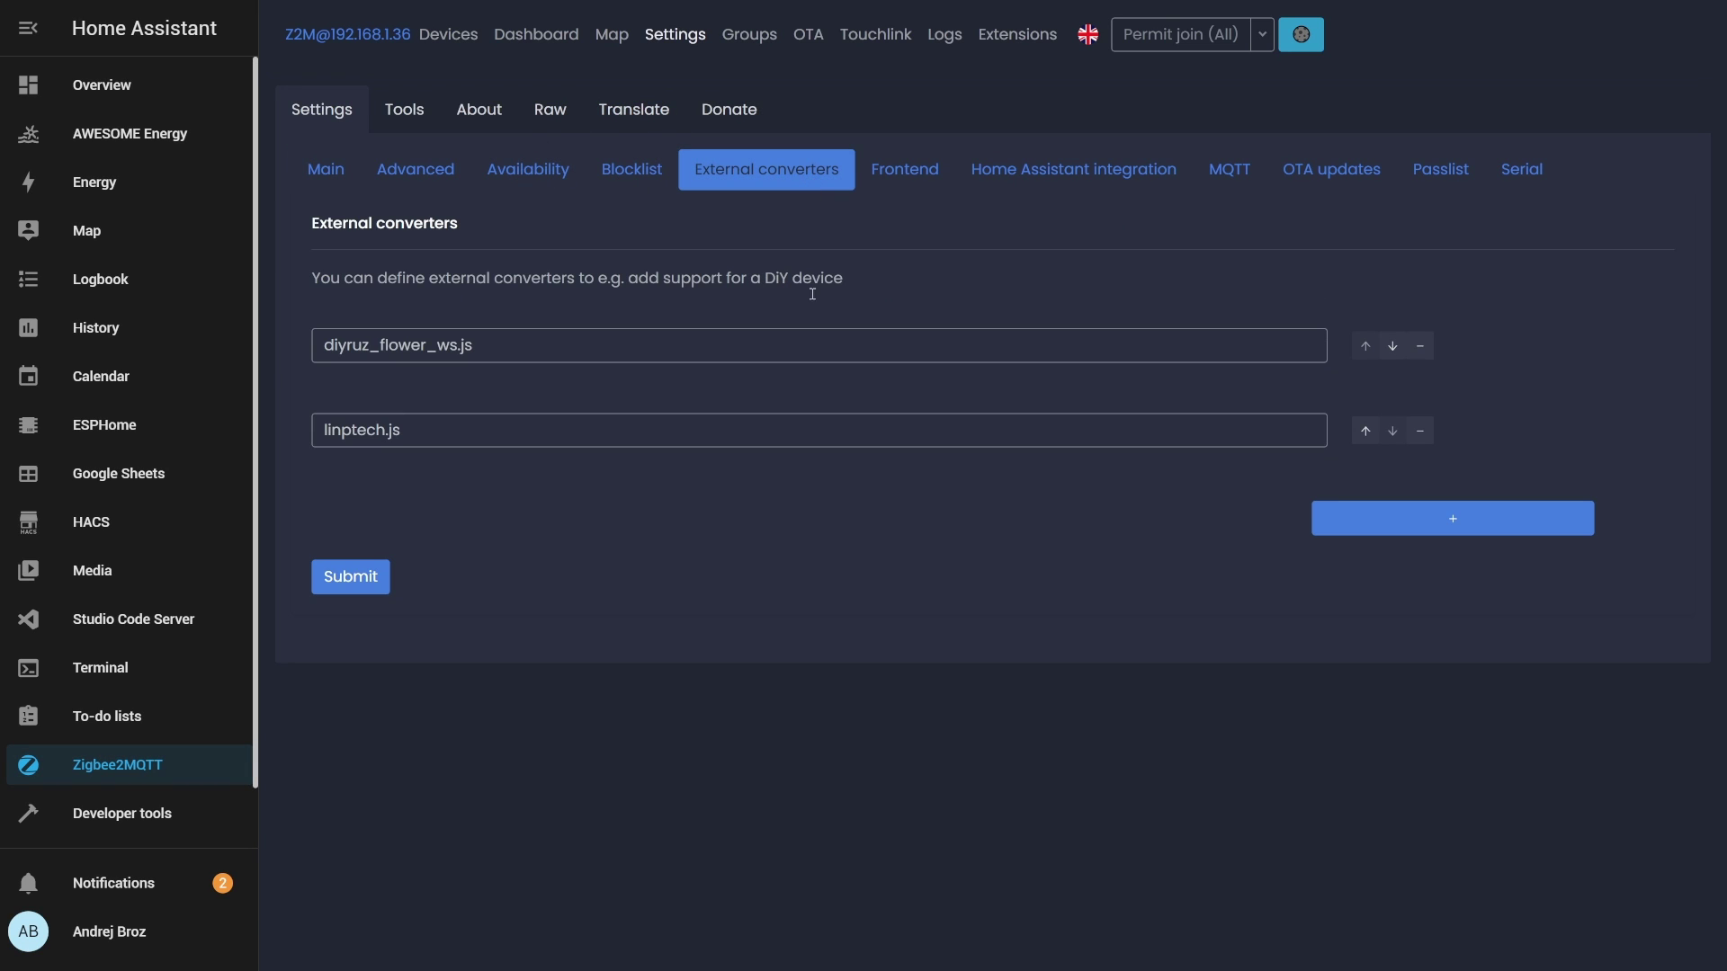
left_click(1345, 529)
left_click(469, 508)
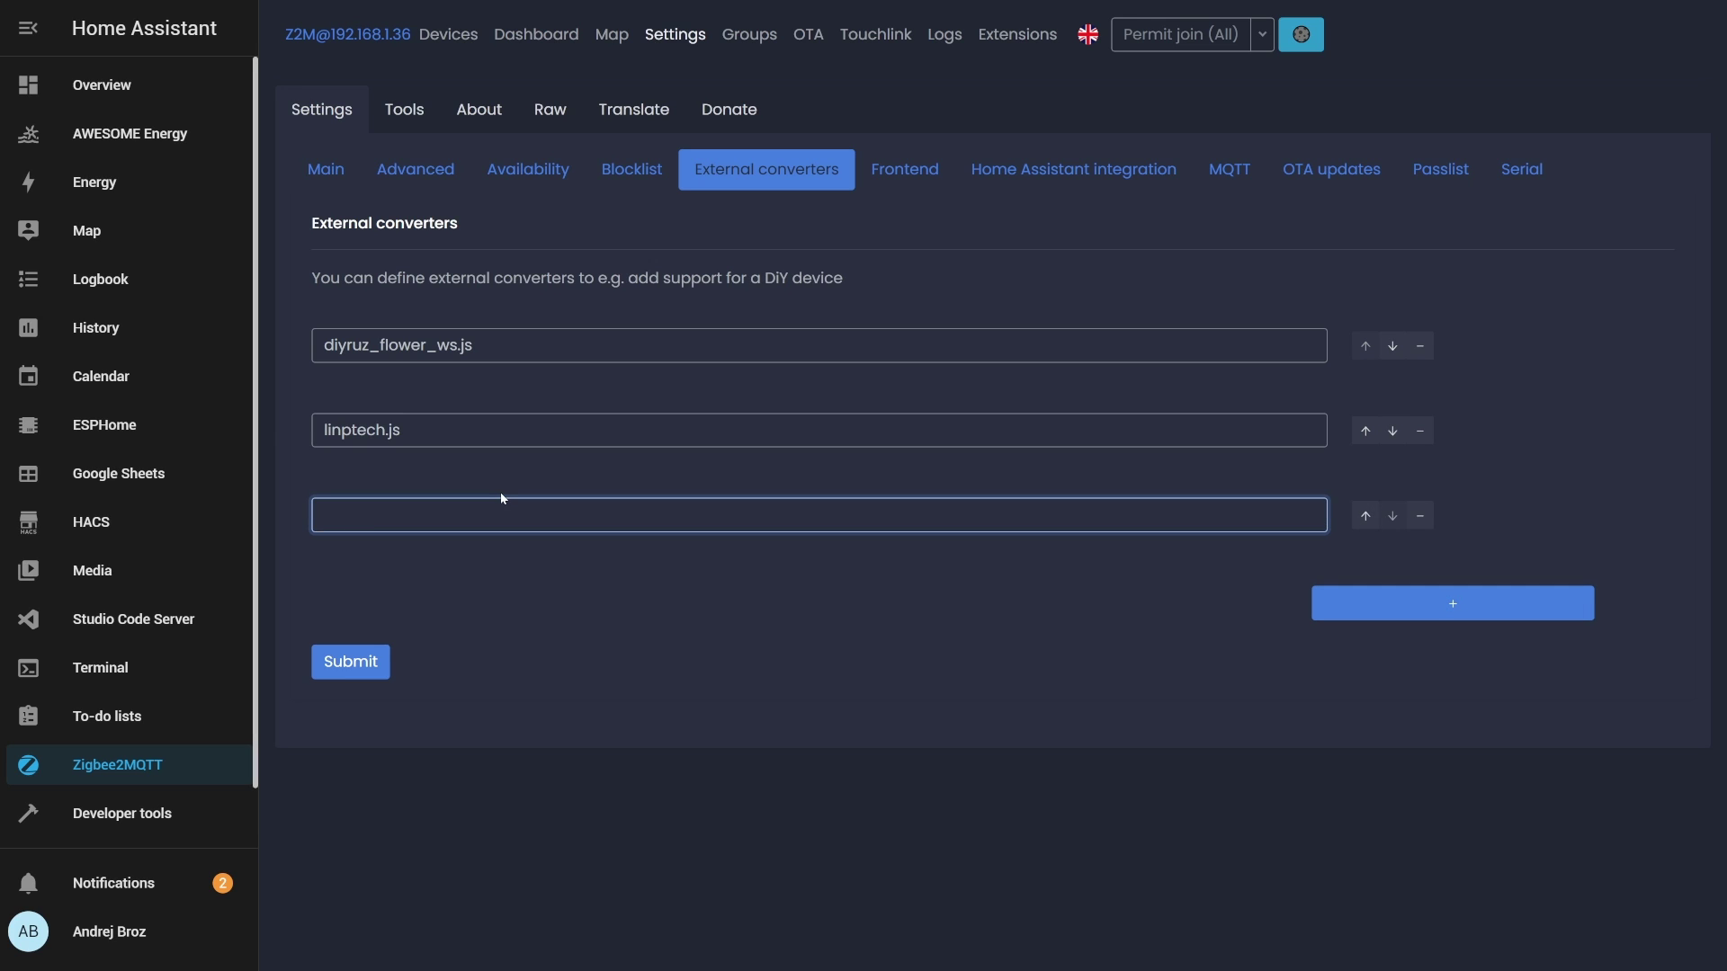
type("custom_converter.js")
left_click(350, 662)
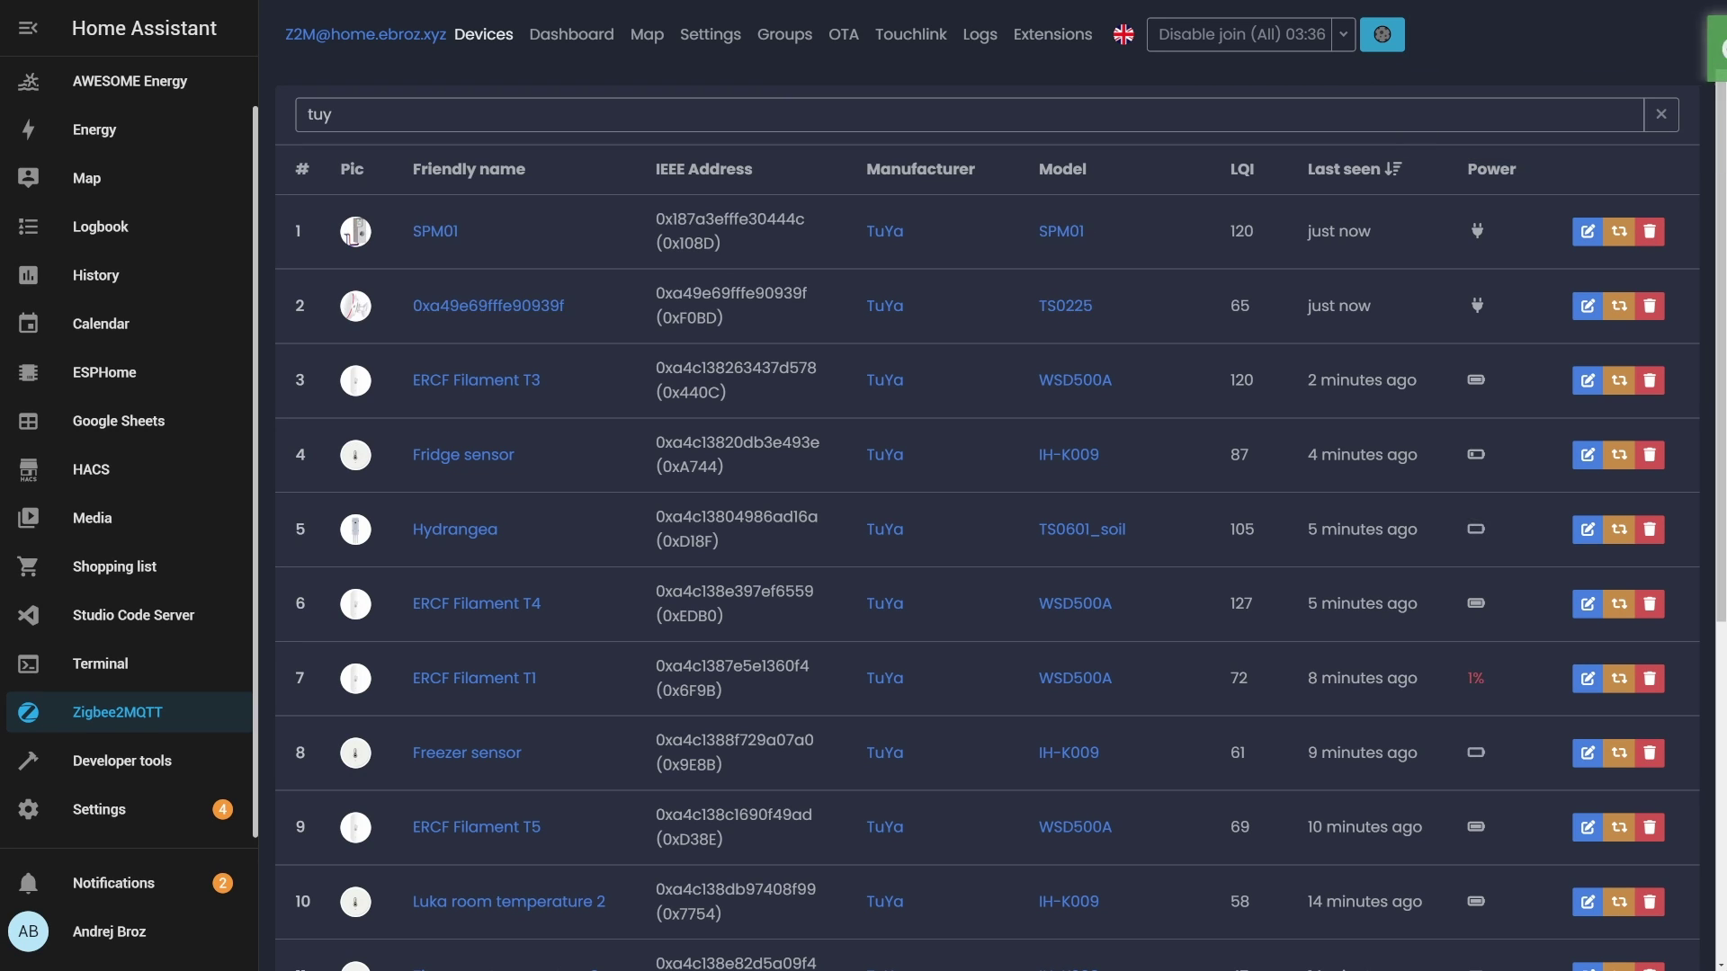
Open the 0xa49e69fffe90939f device's About details, showing a supported TuYa TS0225 presence sensor
left_click(484, 232)
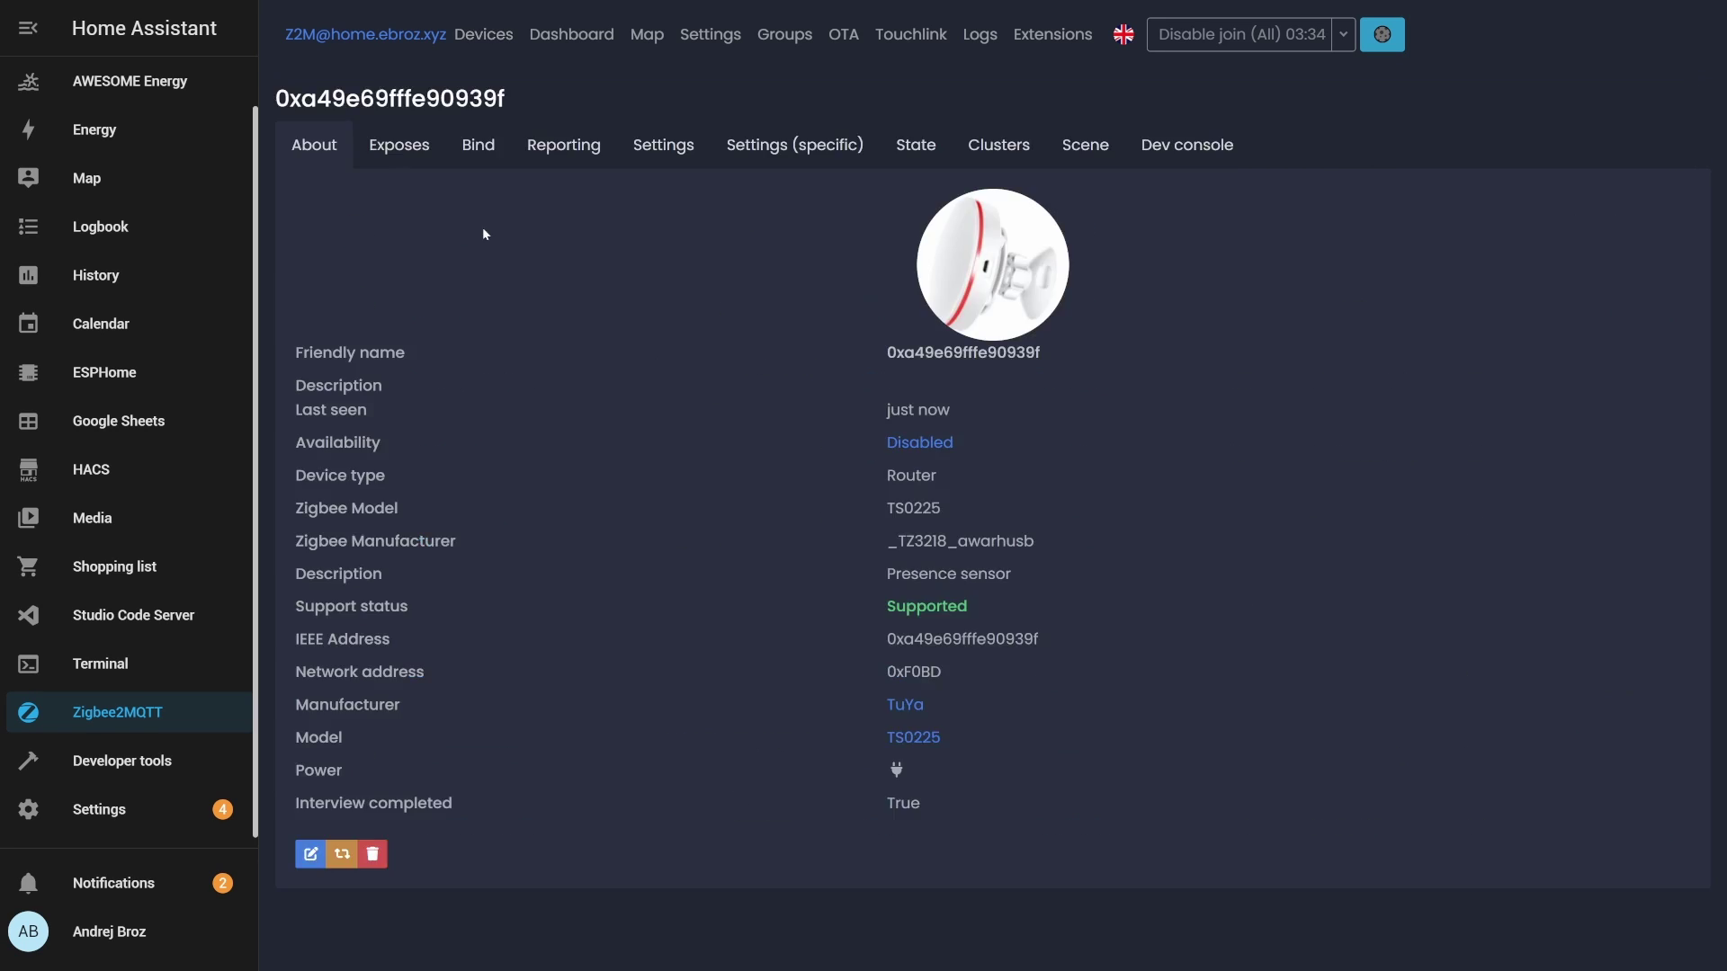
left_click(388, 146)
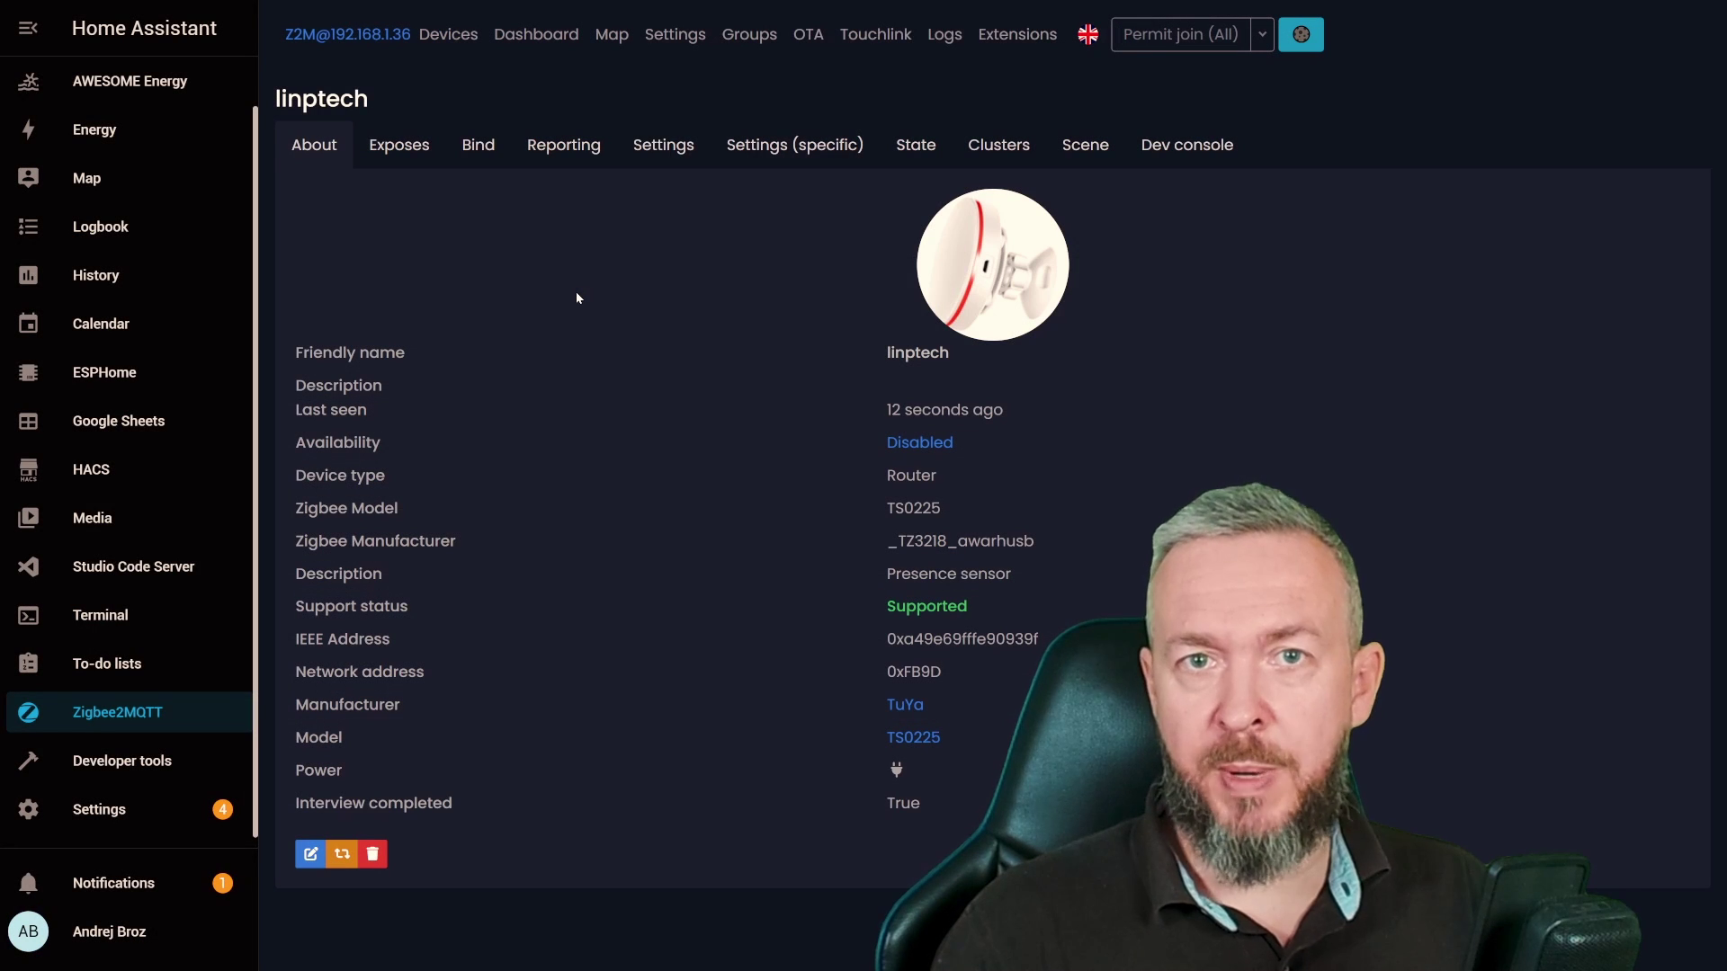
mouse_move(921, 385)
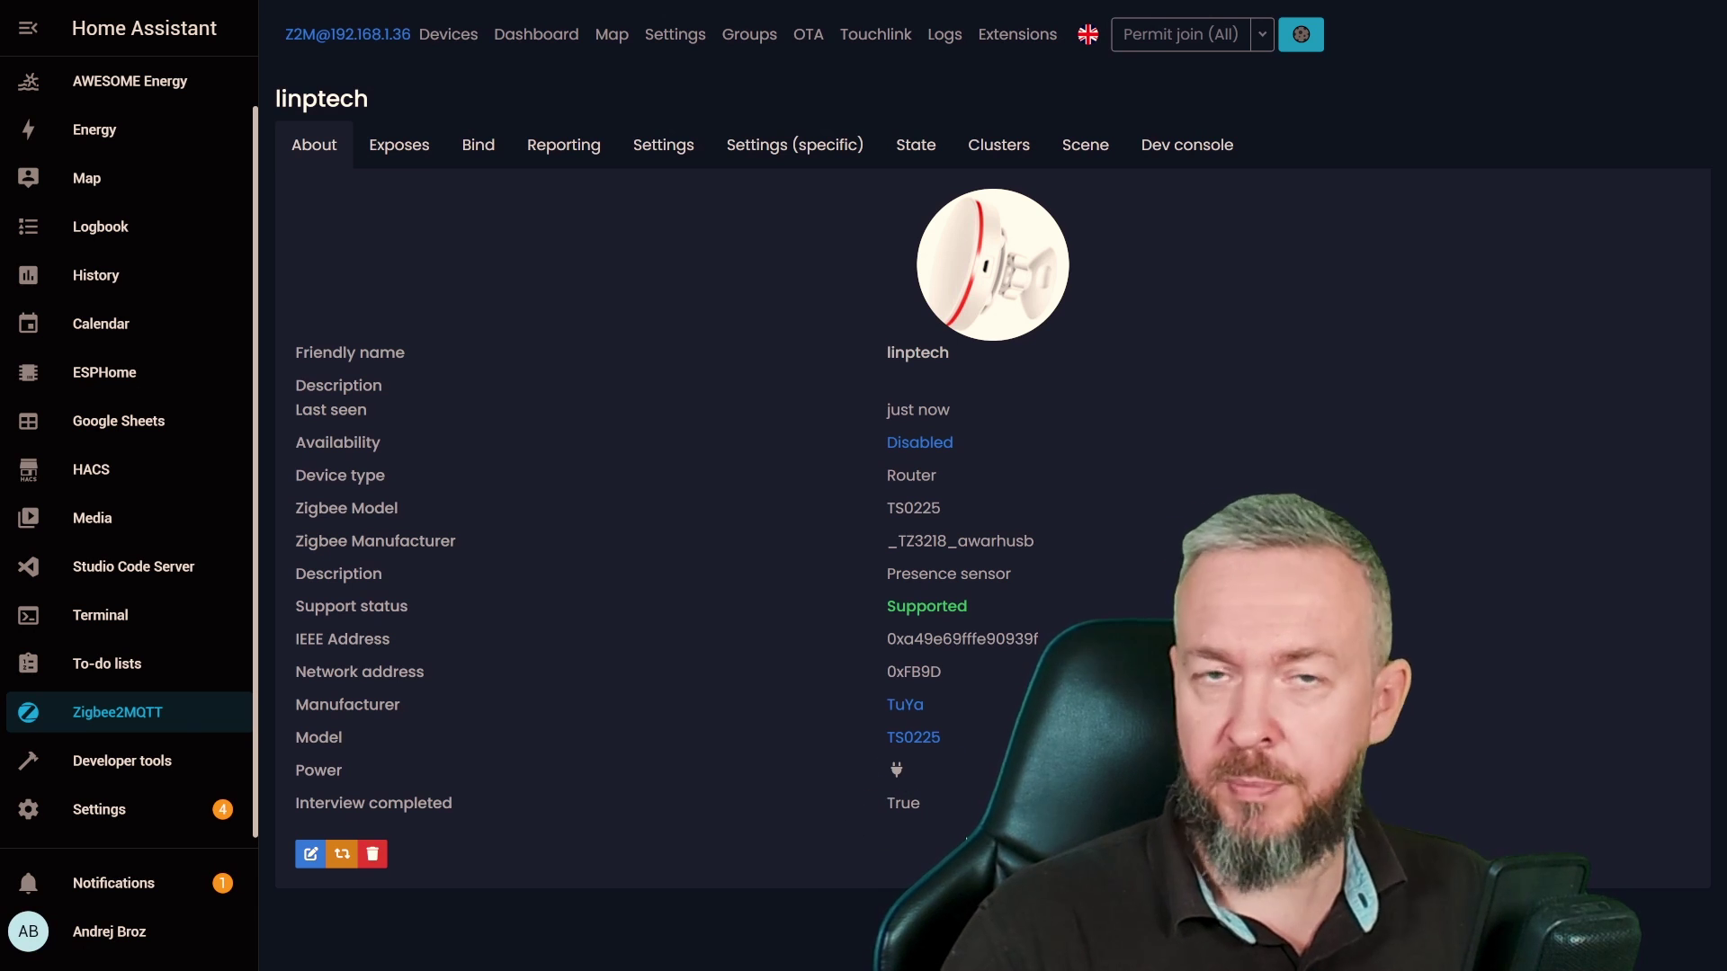
Show the linptech sensor's Exposes: Occupied, 4 lx, 34 cm target, 600 cm detection distance
left_click(389, 159)
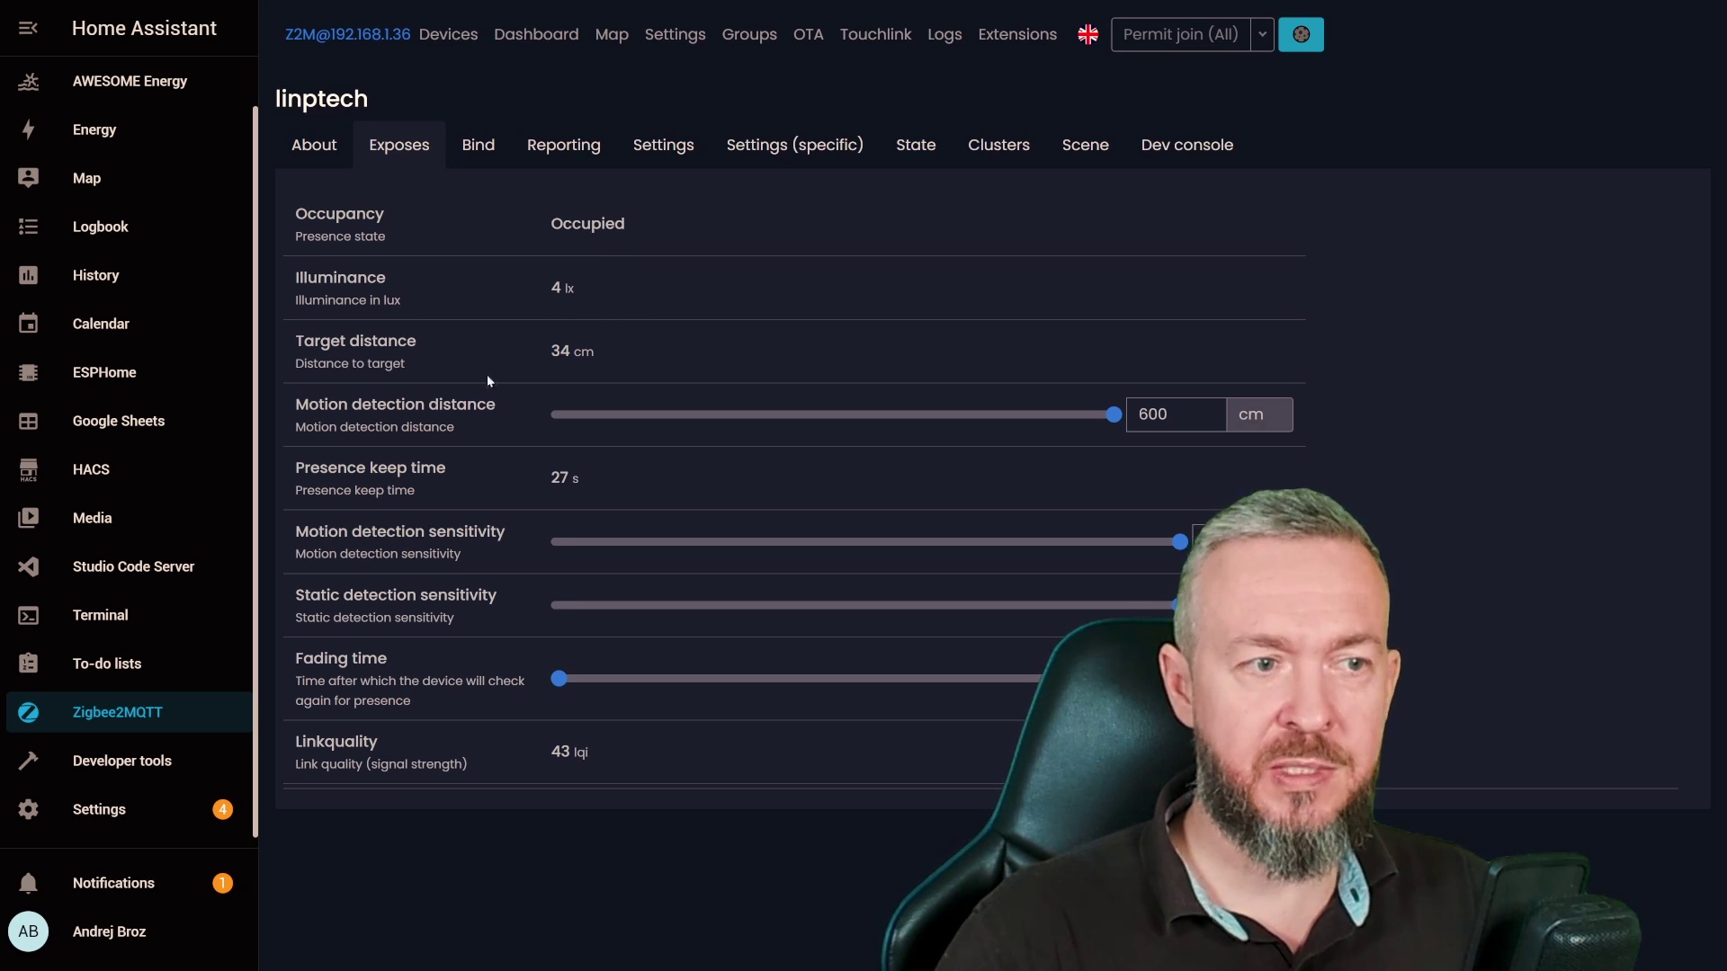
Lower the motion detection distance slider to 150 cm and adjust the fading time slider
left_click(1113, 415)
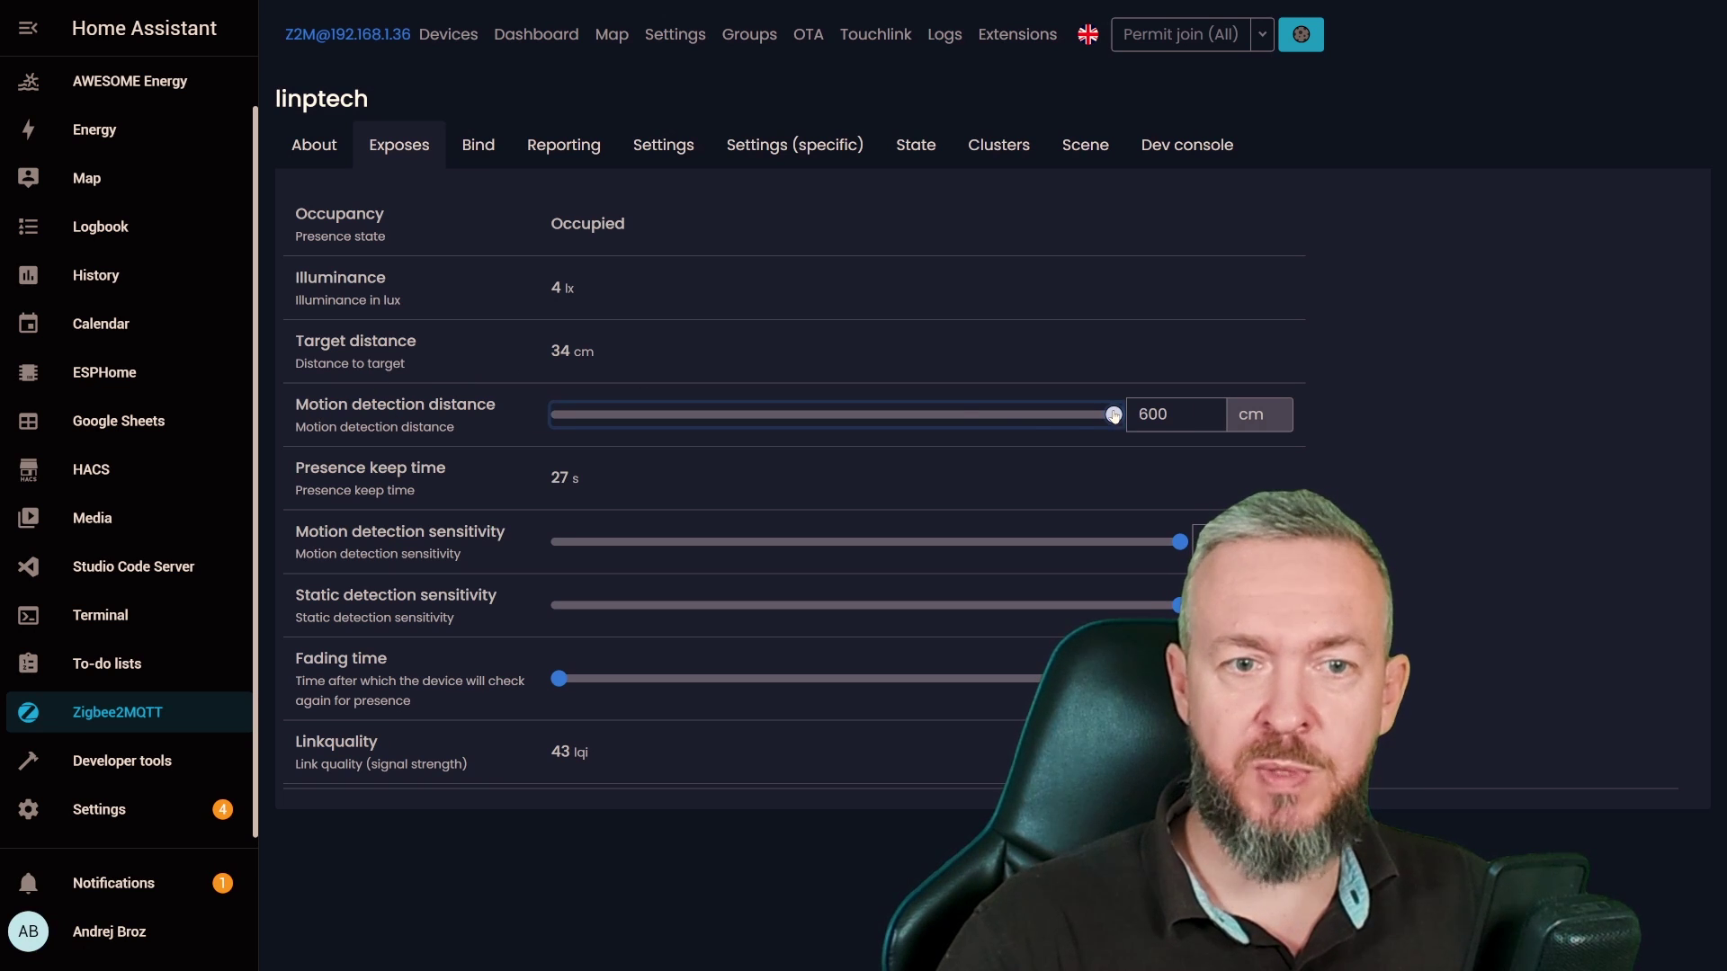
left_click_drag(1113, 415, 677, 429)
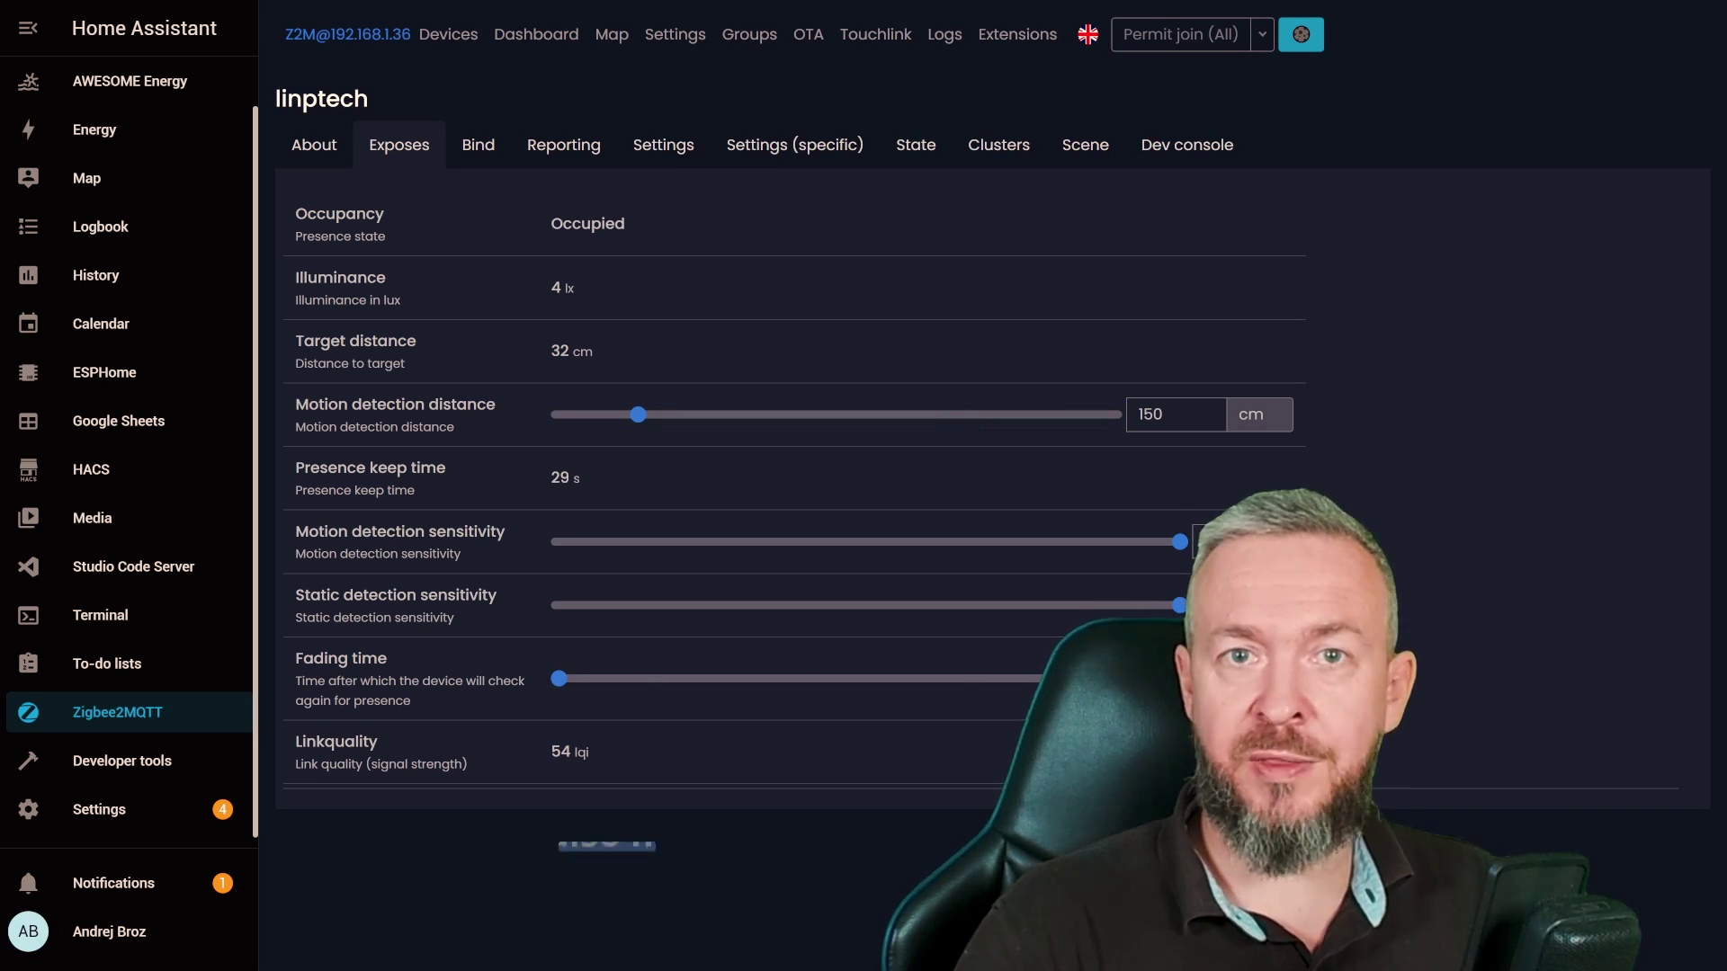
left_click(565, 680)
left_click_drag(567, 680, 266, 678)
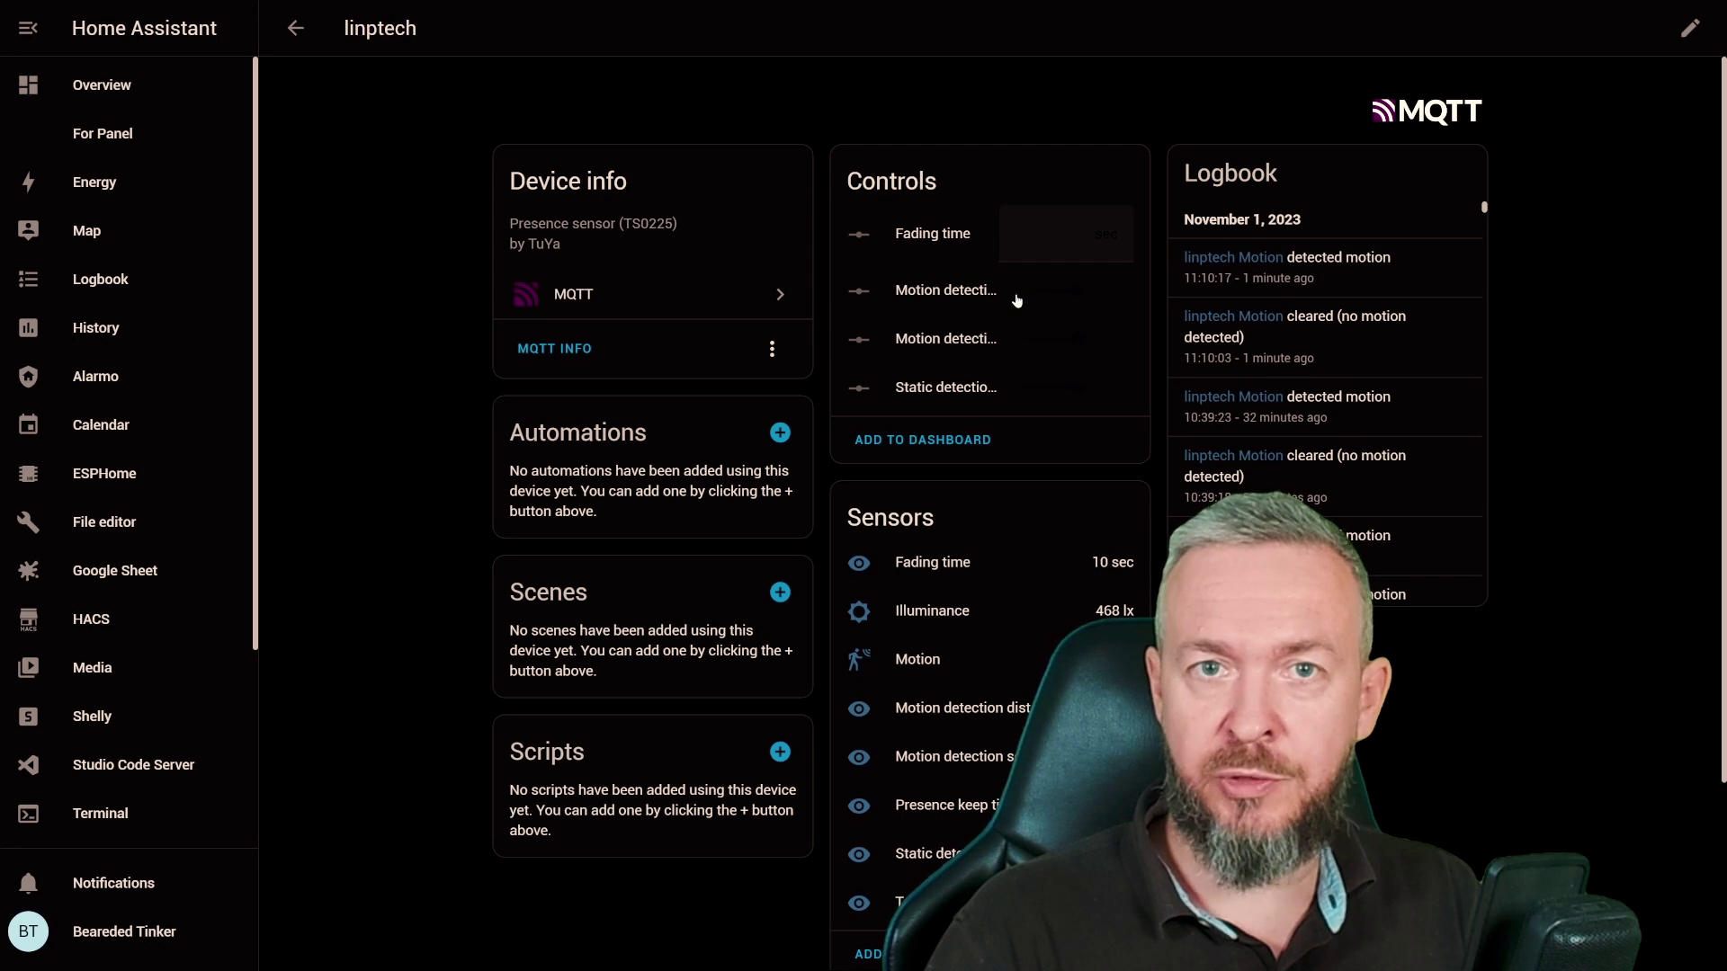
Scroll the linptech device page down to its sensors and motion logbook entries
scroll(961, 334, "down", 1)
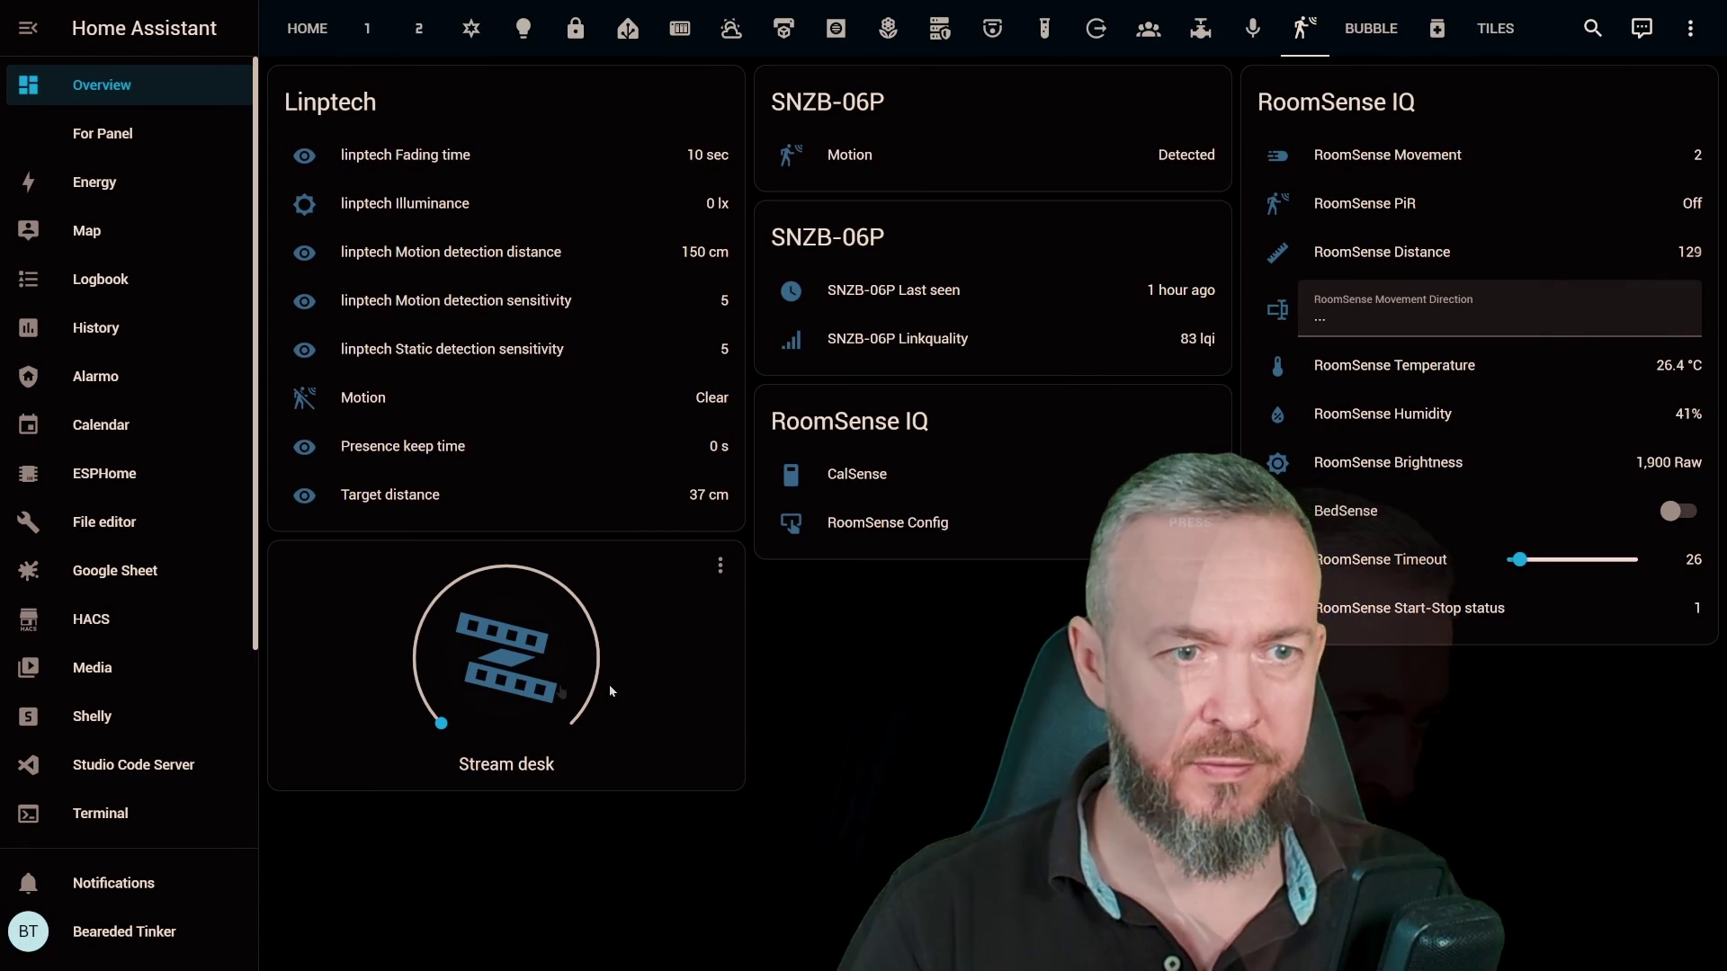
Turn on the Stream desk light and check the motion-started trigger's ID occupied
left_click(561, 691)
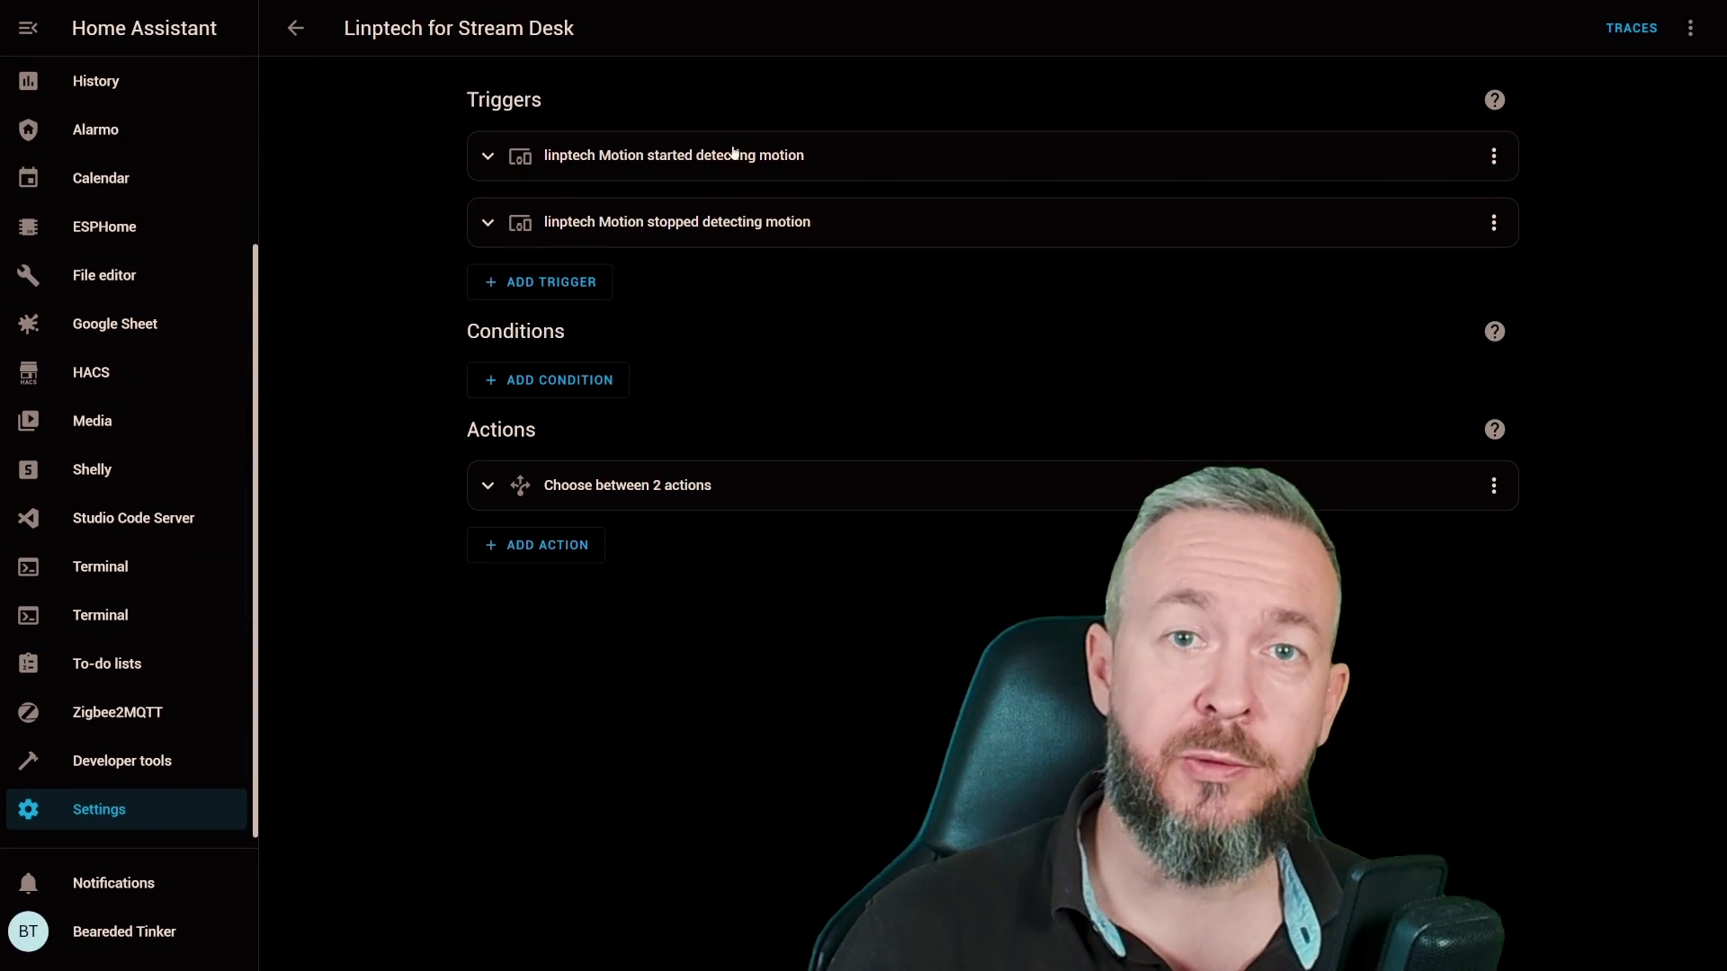
left_click(733, 153)
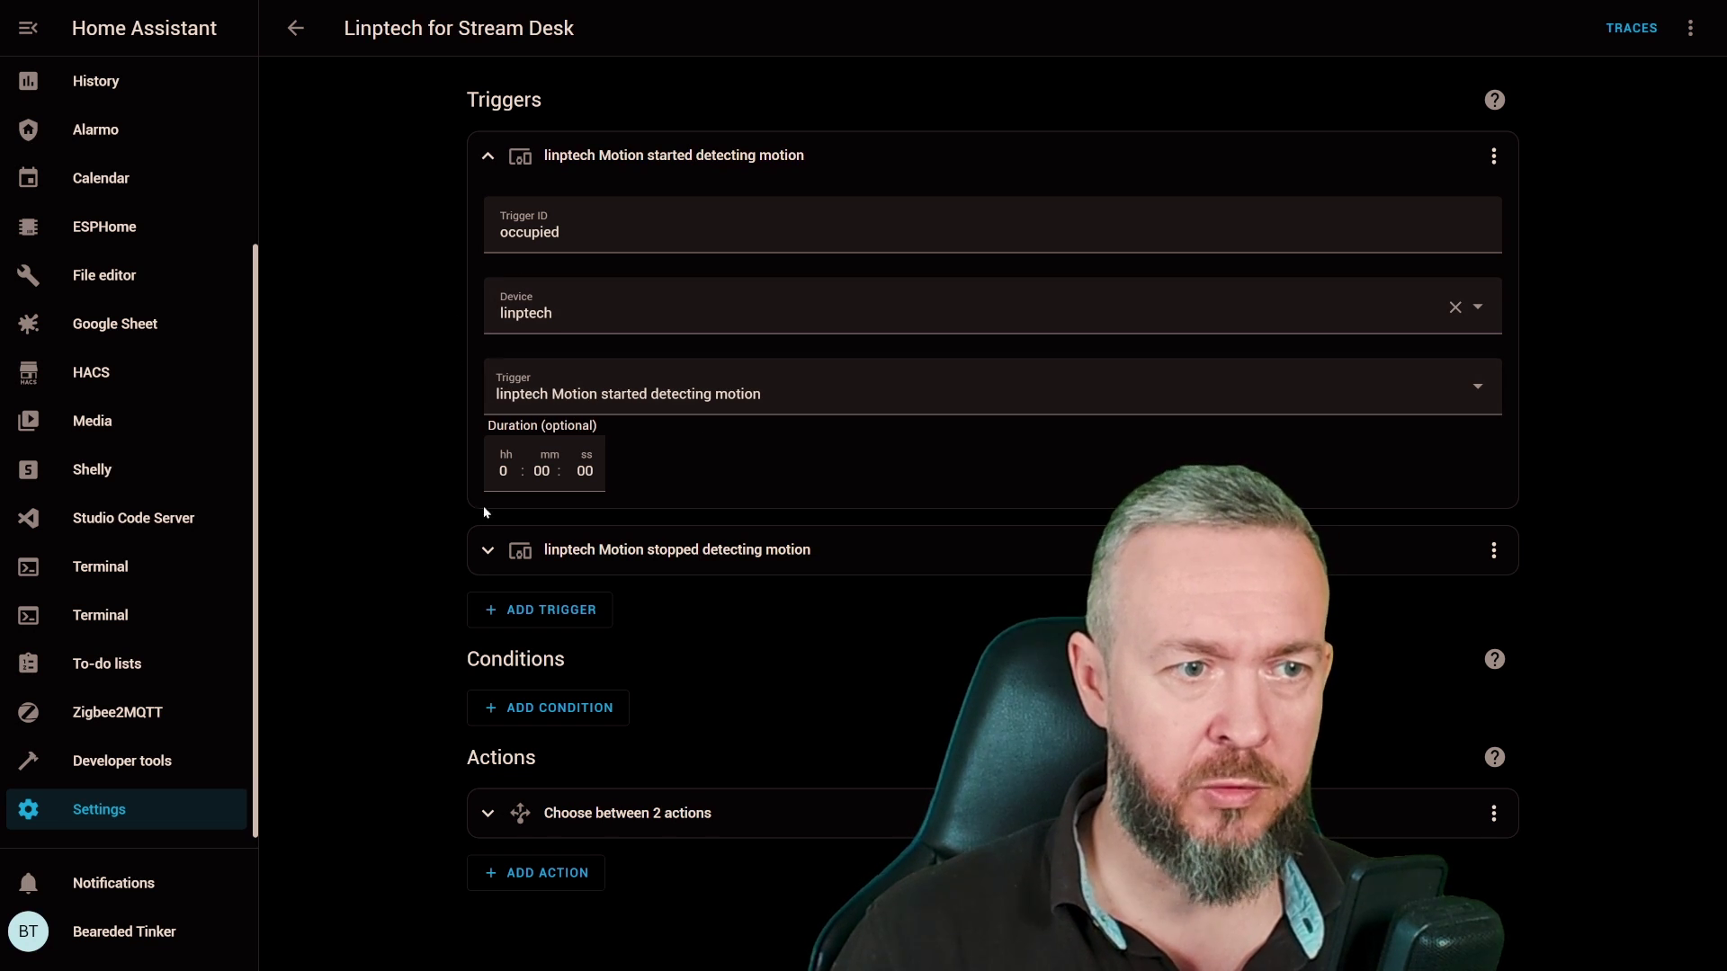
left_click(1494, 156)
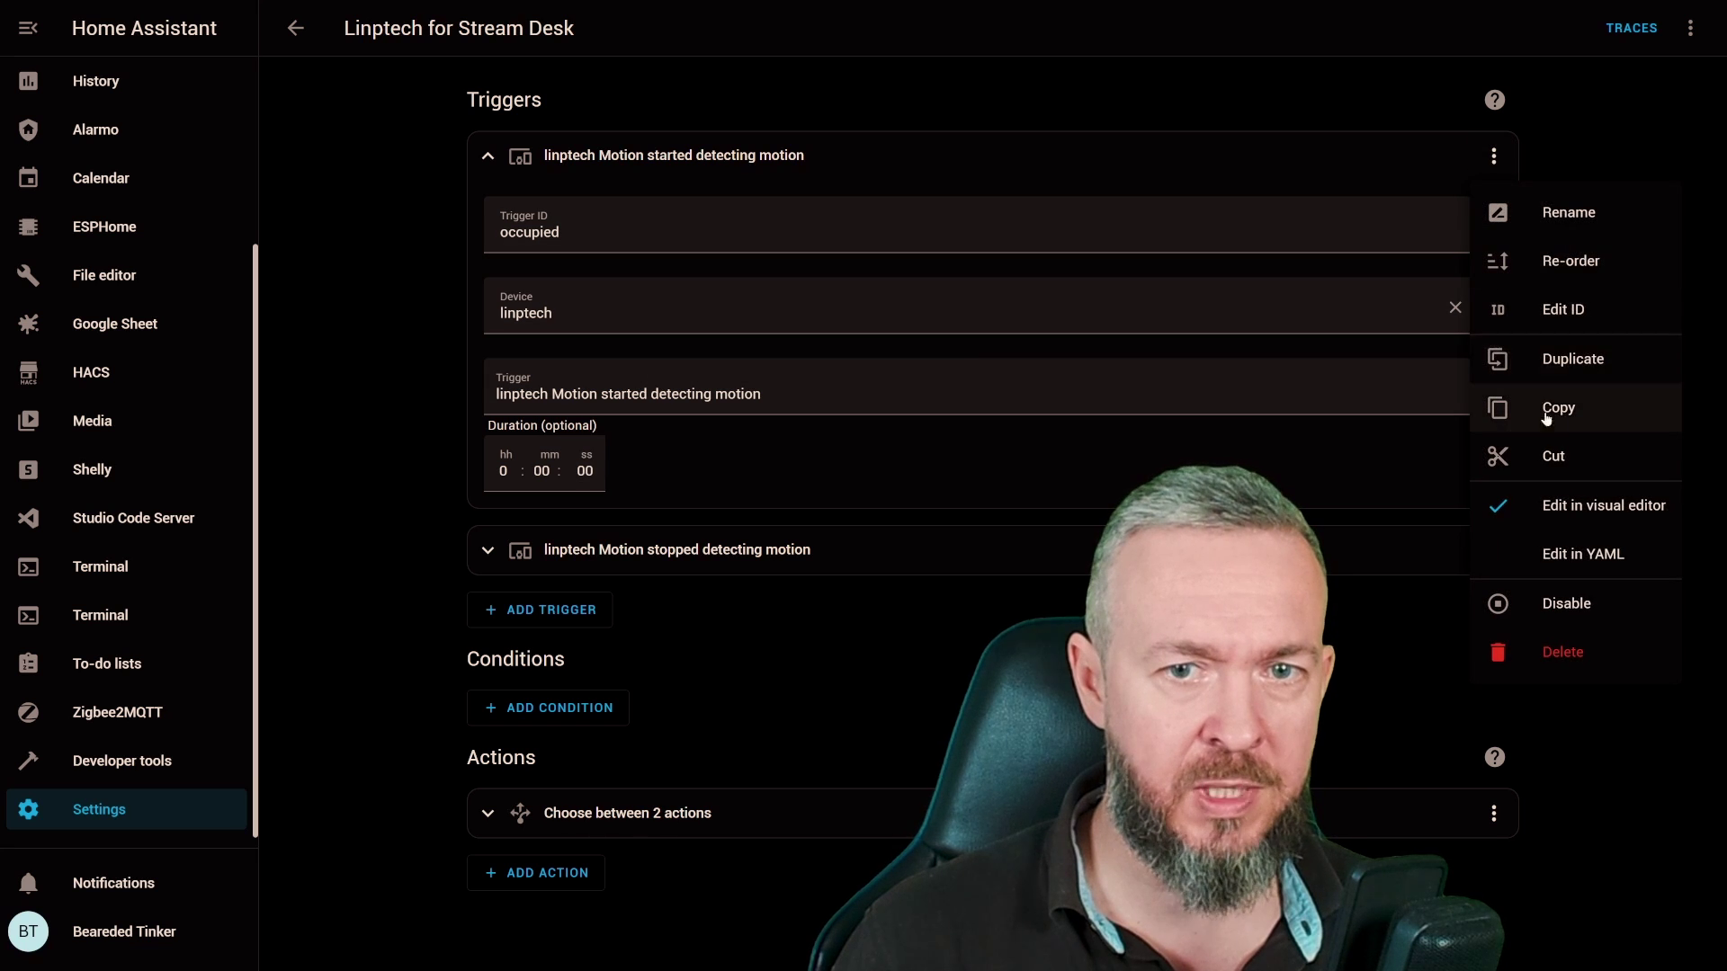
left_click(705, 252)
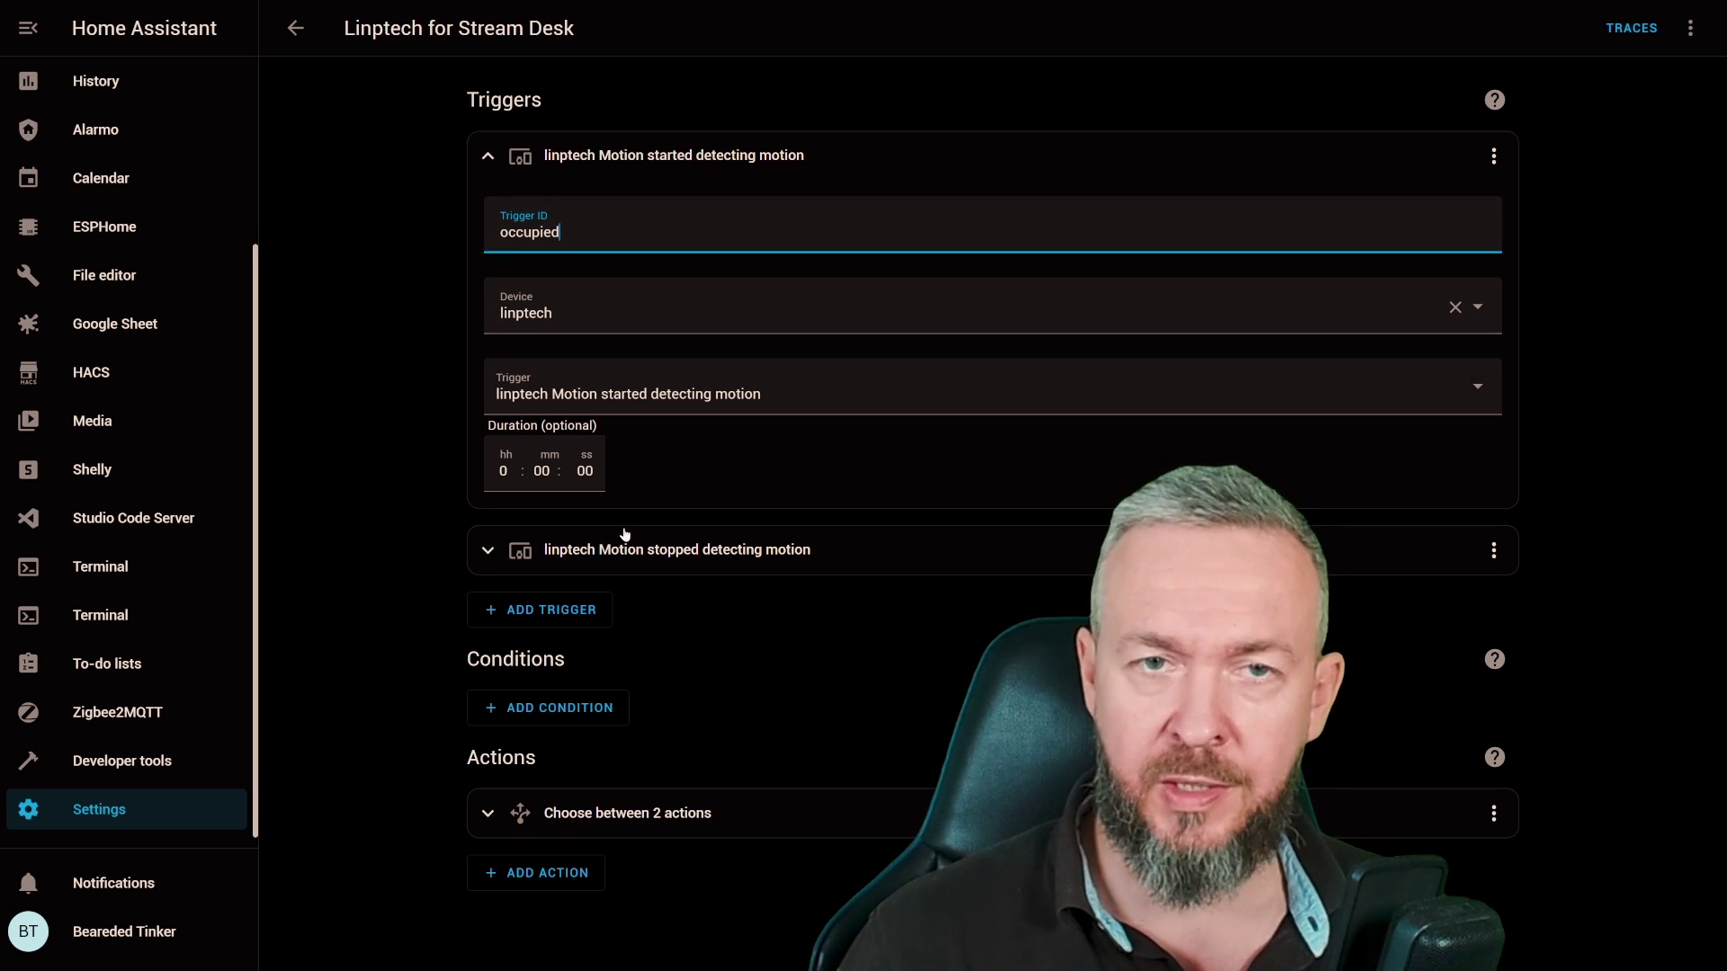
Check the motion-stopped trigger's ID unoccupied and expand the Choose action's options
left_click(670, 551)
scroll(663, 396, "down", 3)
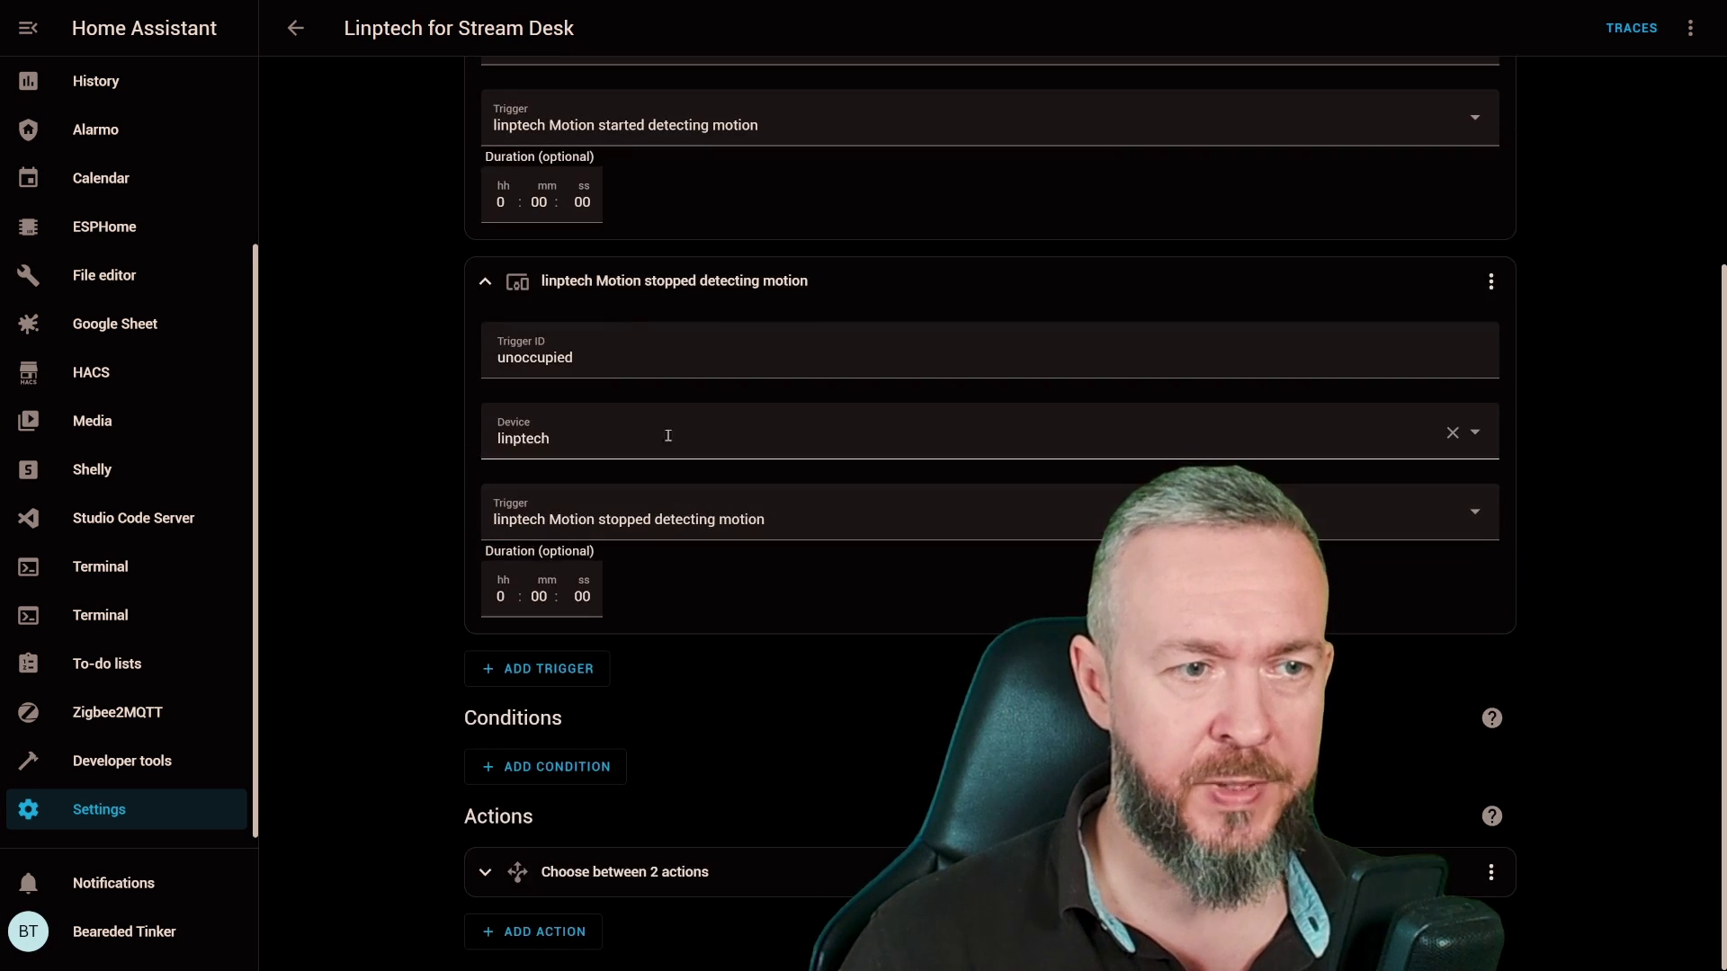
left_click(1492, 281)
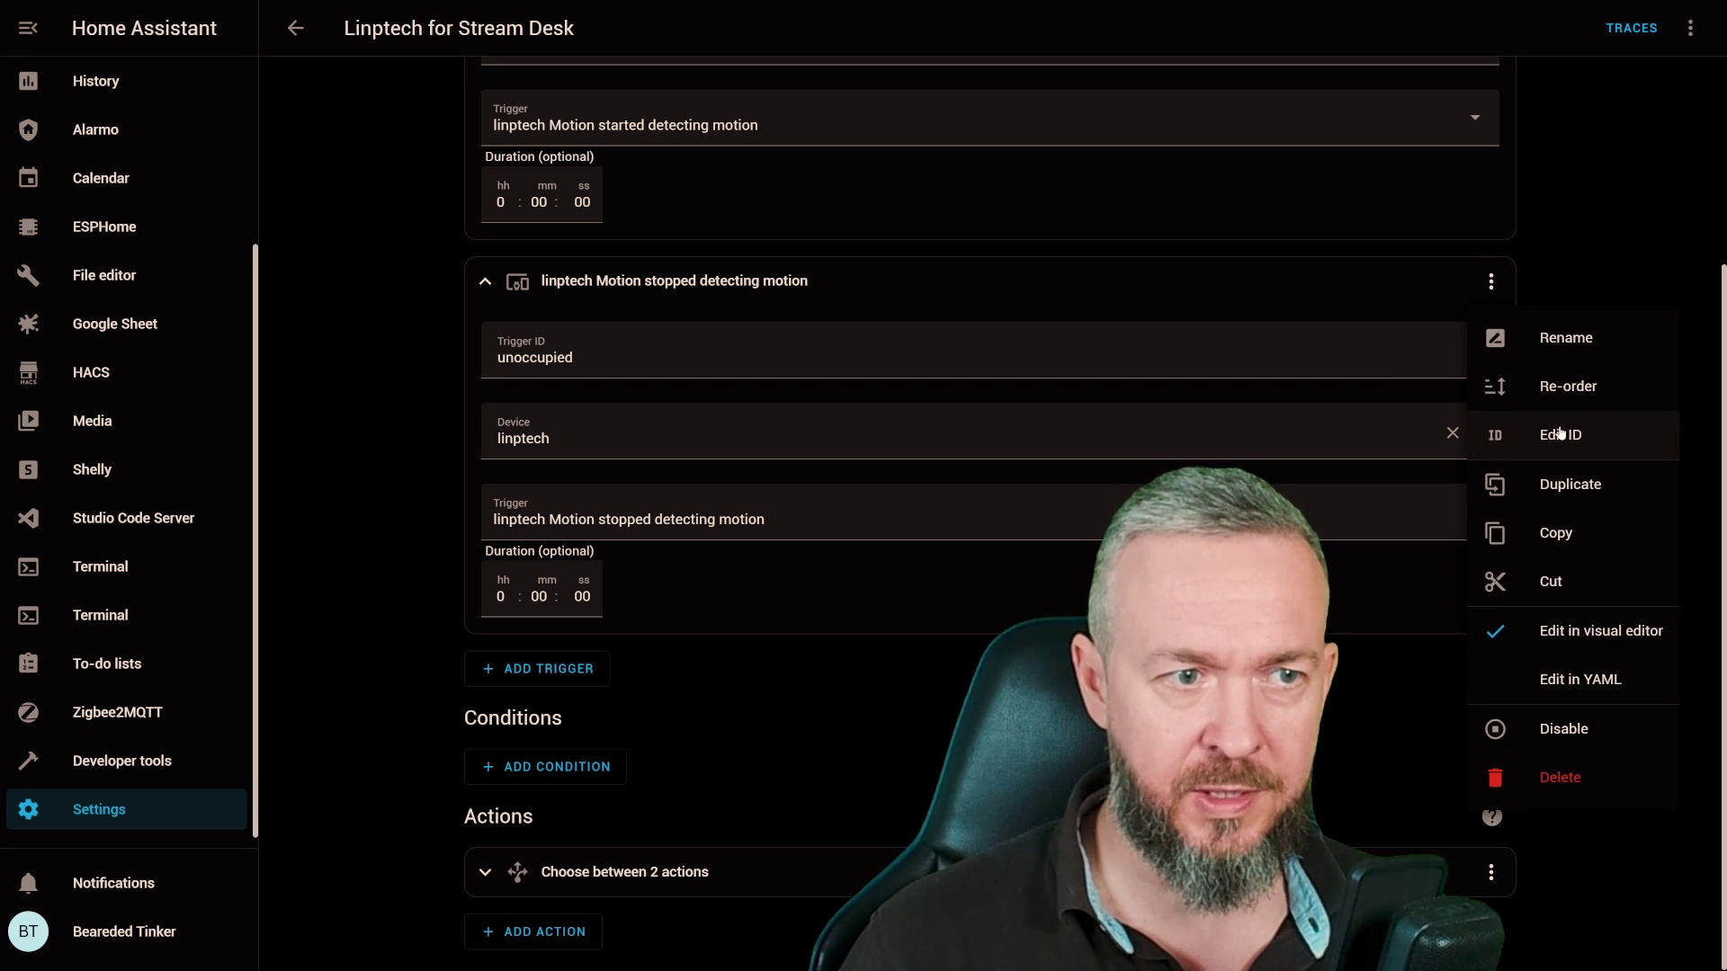
left_click(444, 353)
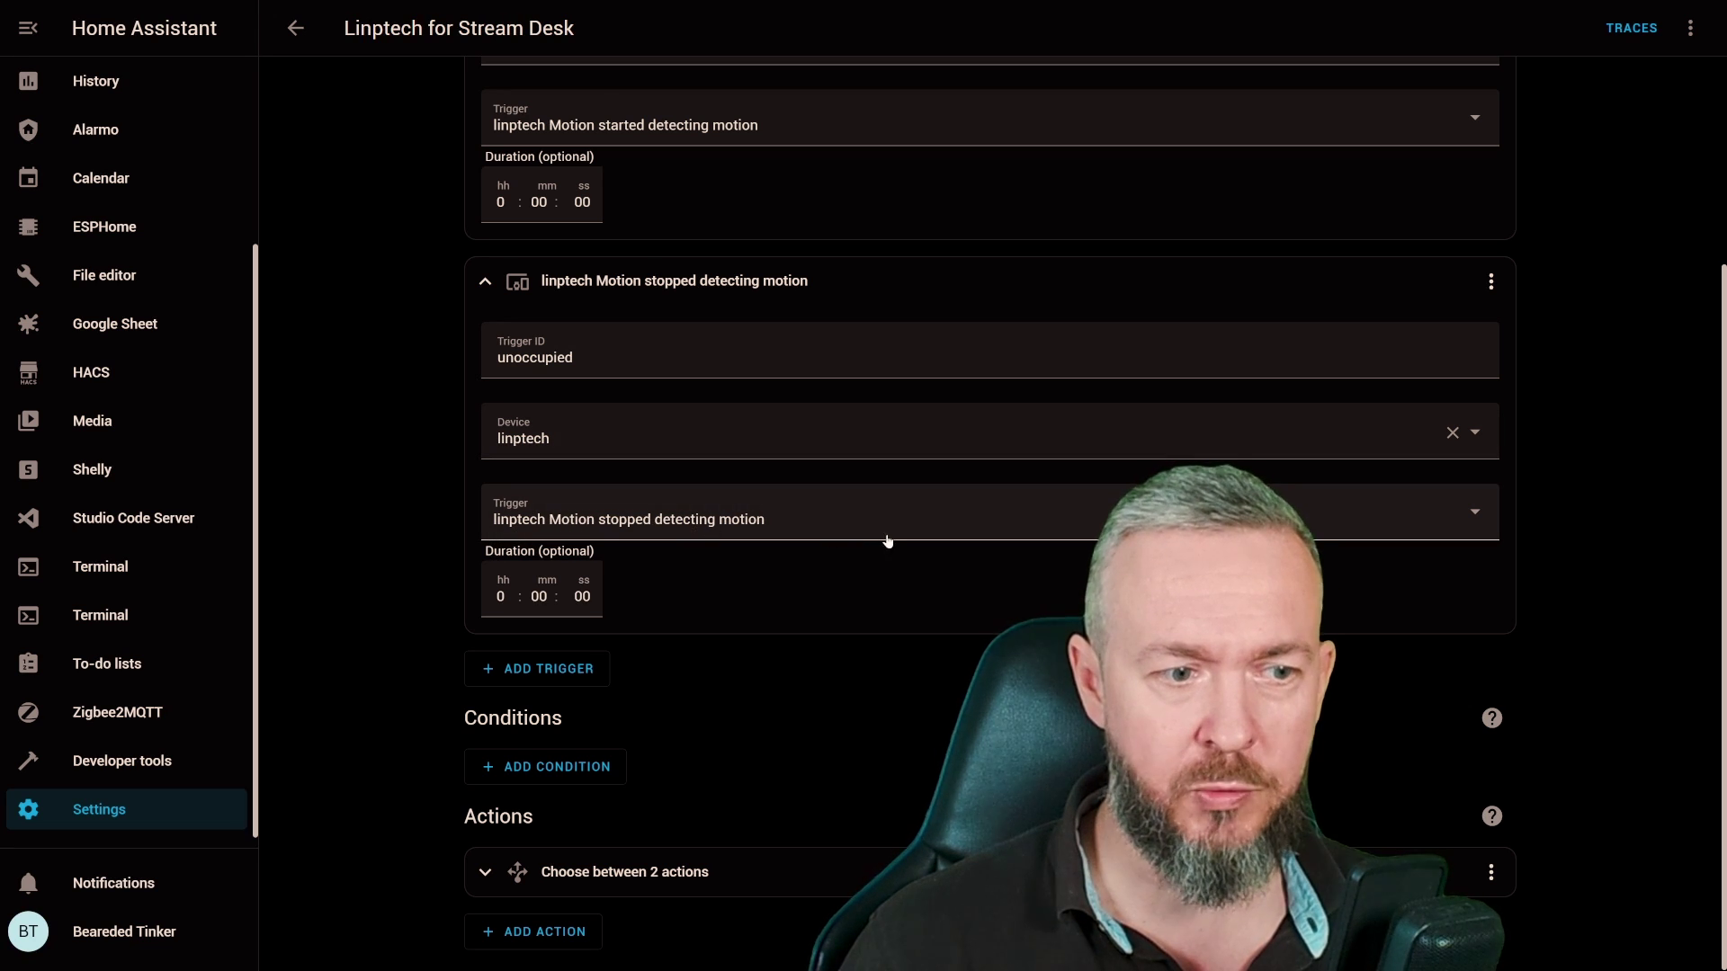
left_click(721, 872)
scroll(845, 579, "down", 3)
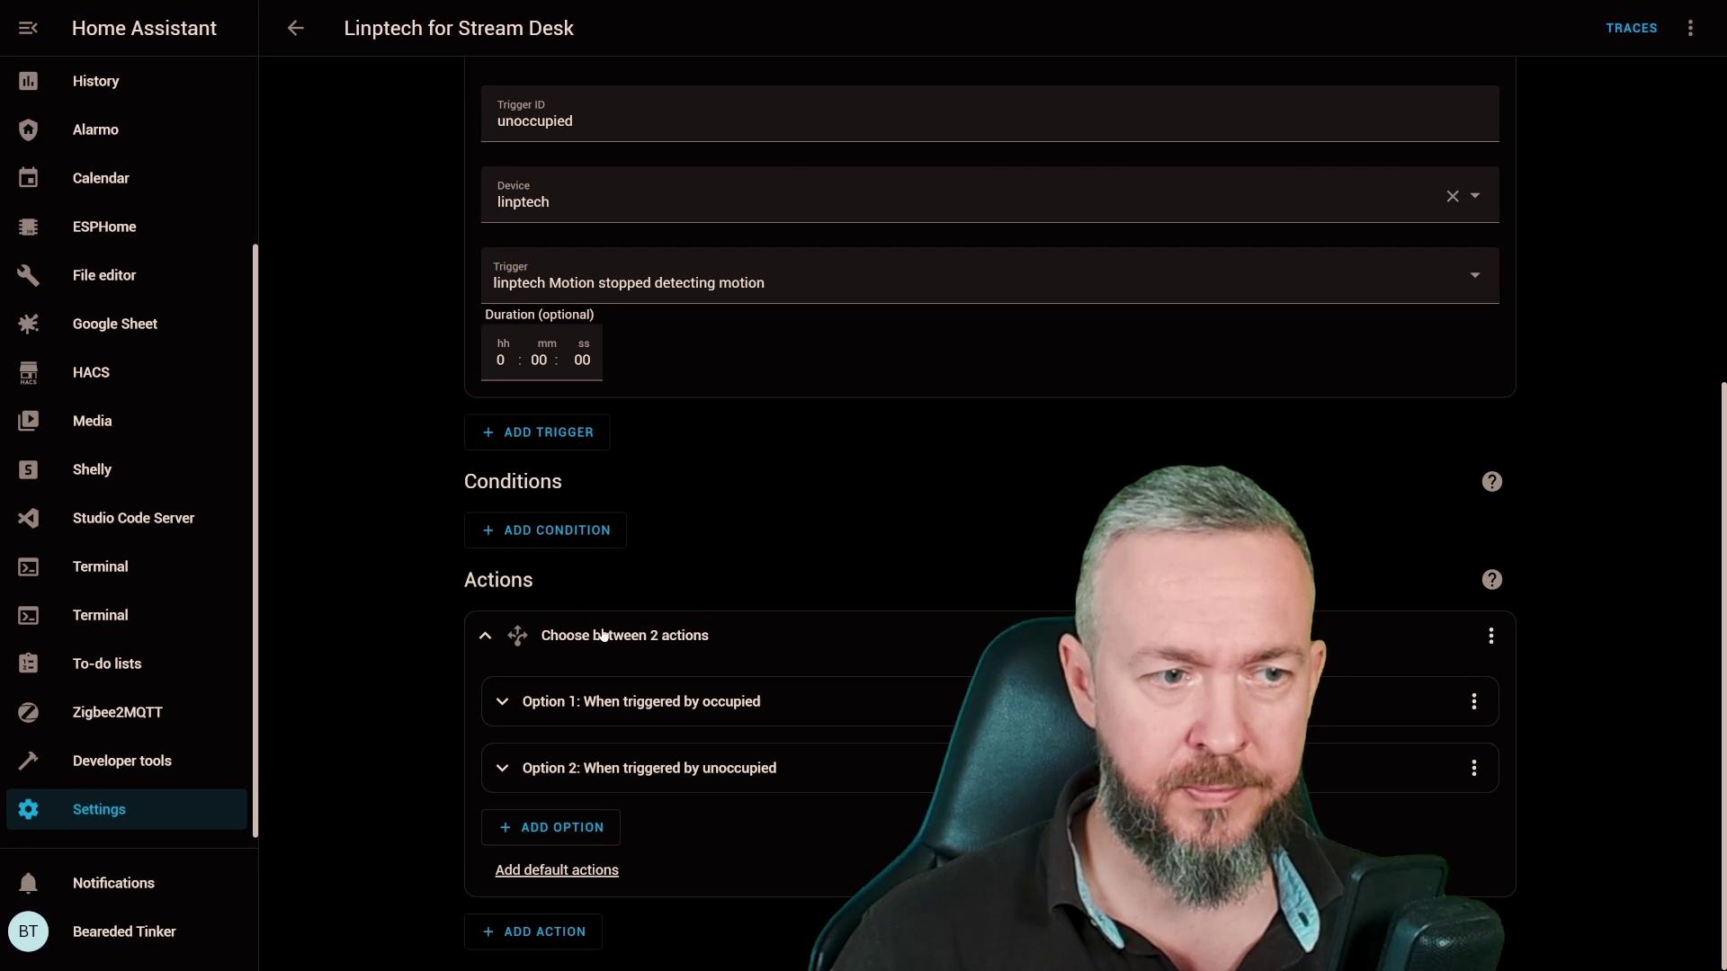
Expand Option 1 and Option 2: occupied turns Stream desk on, unoccupied turns it off
left_click(629, 702)
scroll(706, 456, "down", 4)
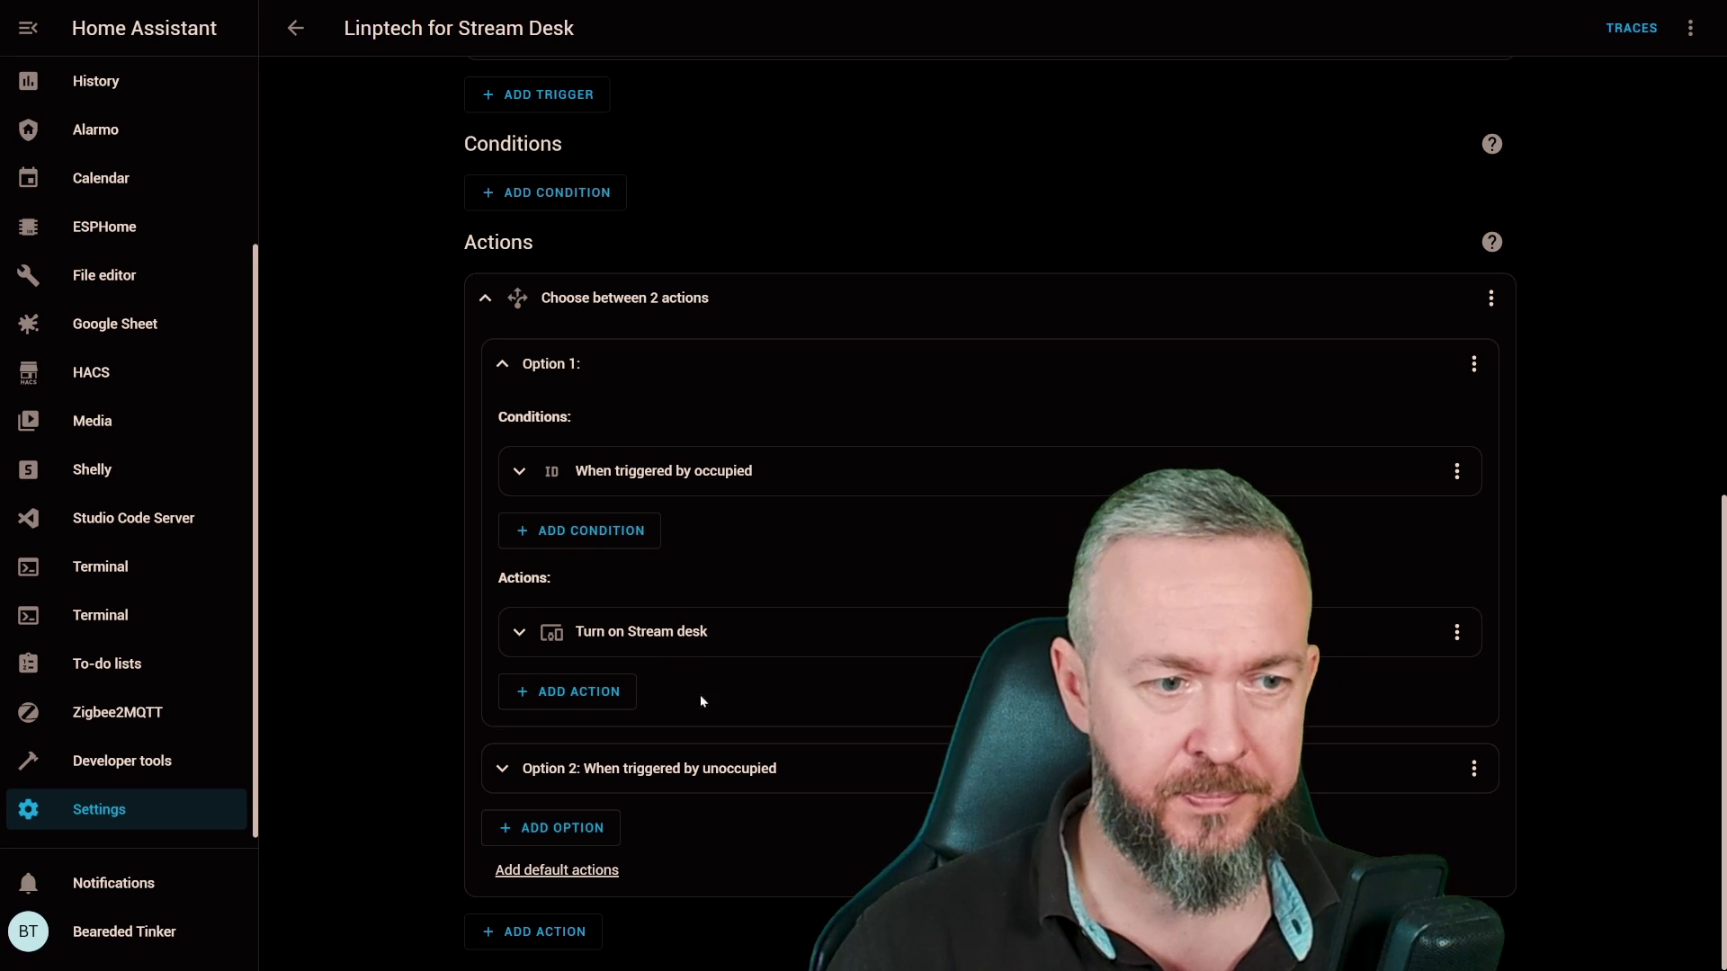
left_click(691, 767)
scroll(759, 489, "down", 4)
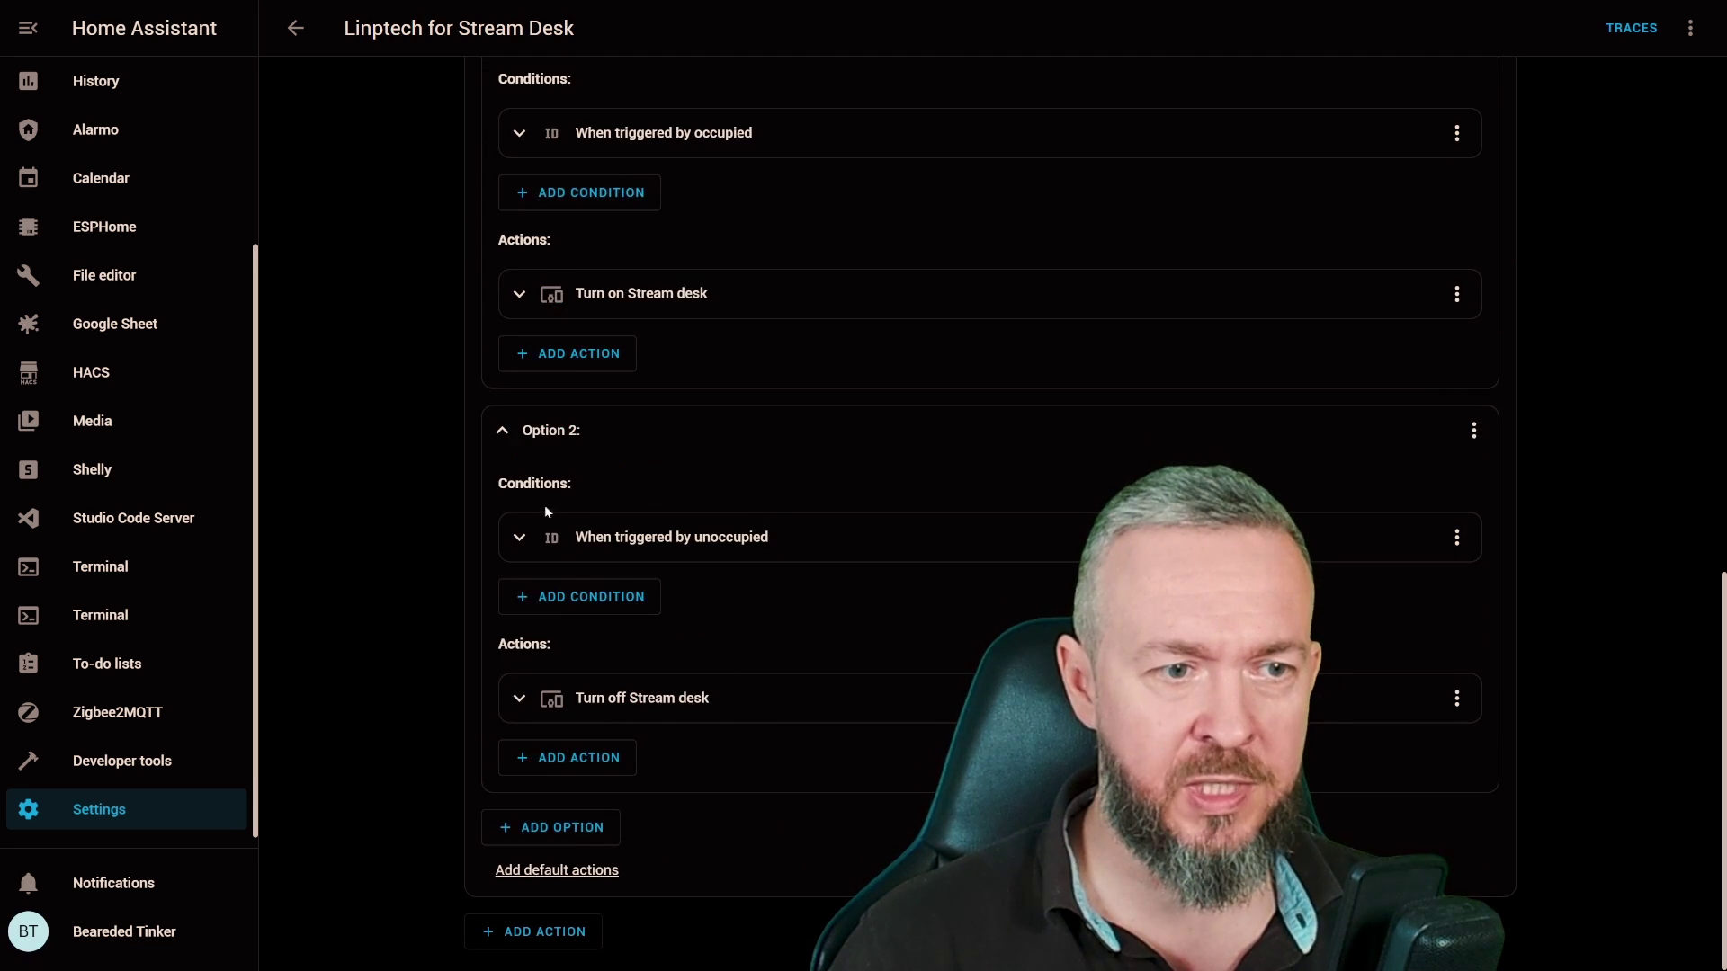
left_click(570, 539)
scroll(612, 666, "down", 3)
left_click(619, 661)
scroll(618, 681, "down", 2)
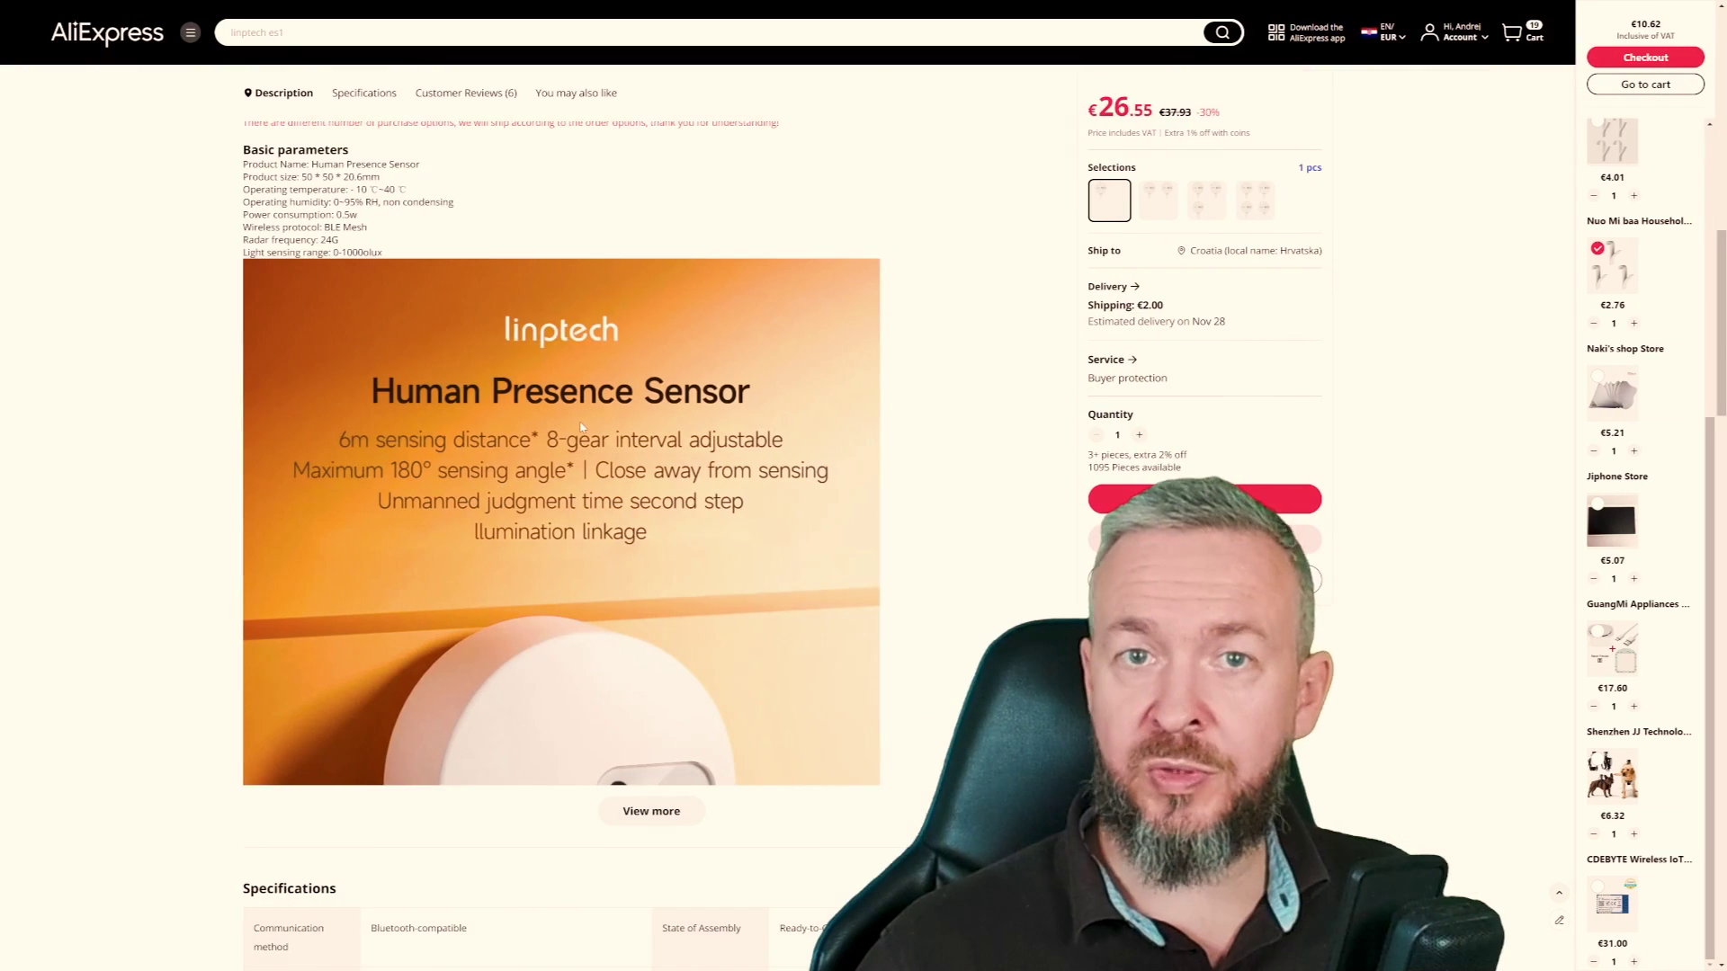
Scroll the ES1 listing past specifications and reviews, then back up to its description
scroll(581, 428, "down", 3)
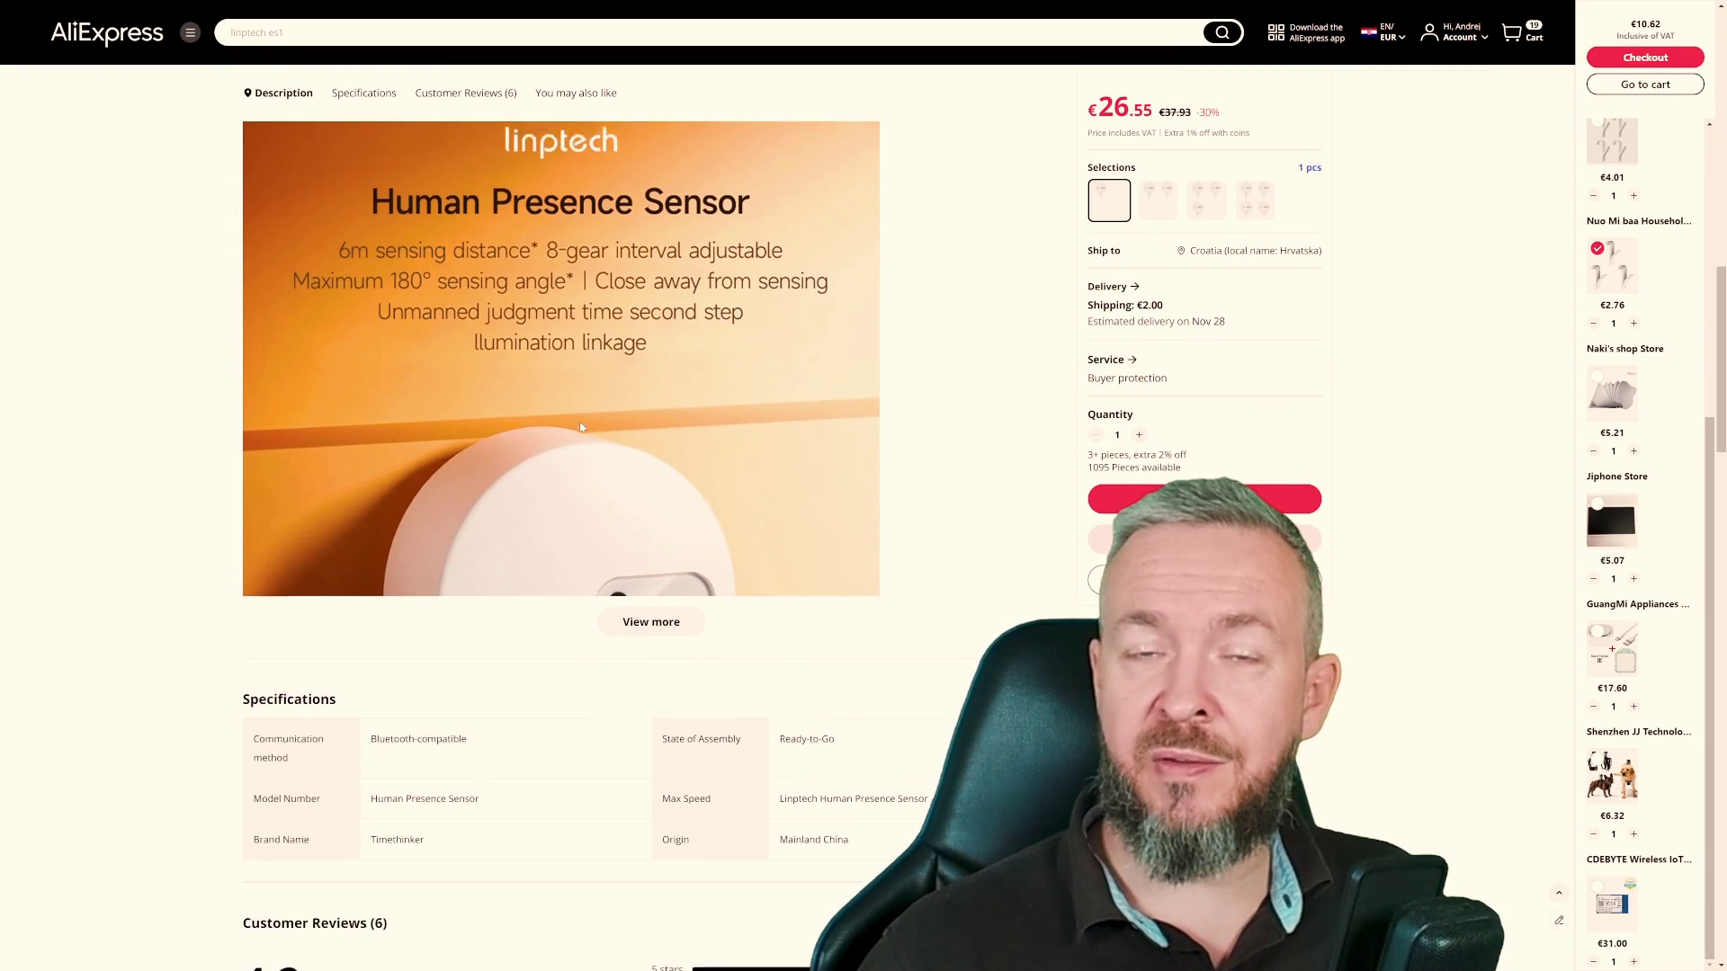
scroll(581, 428, "down", 2)
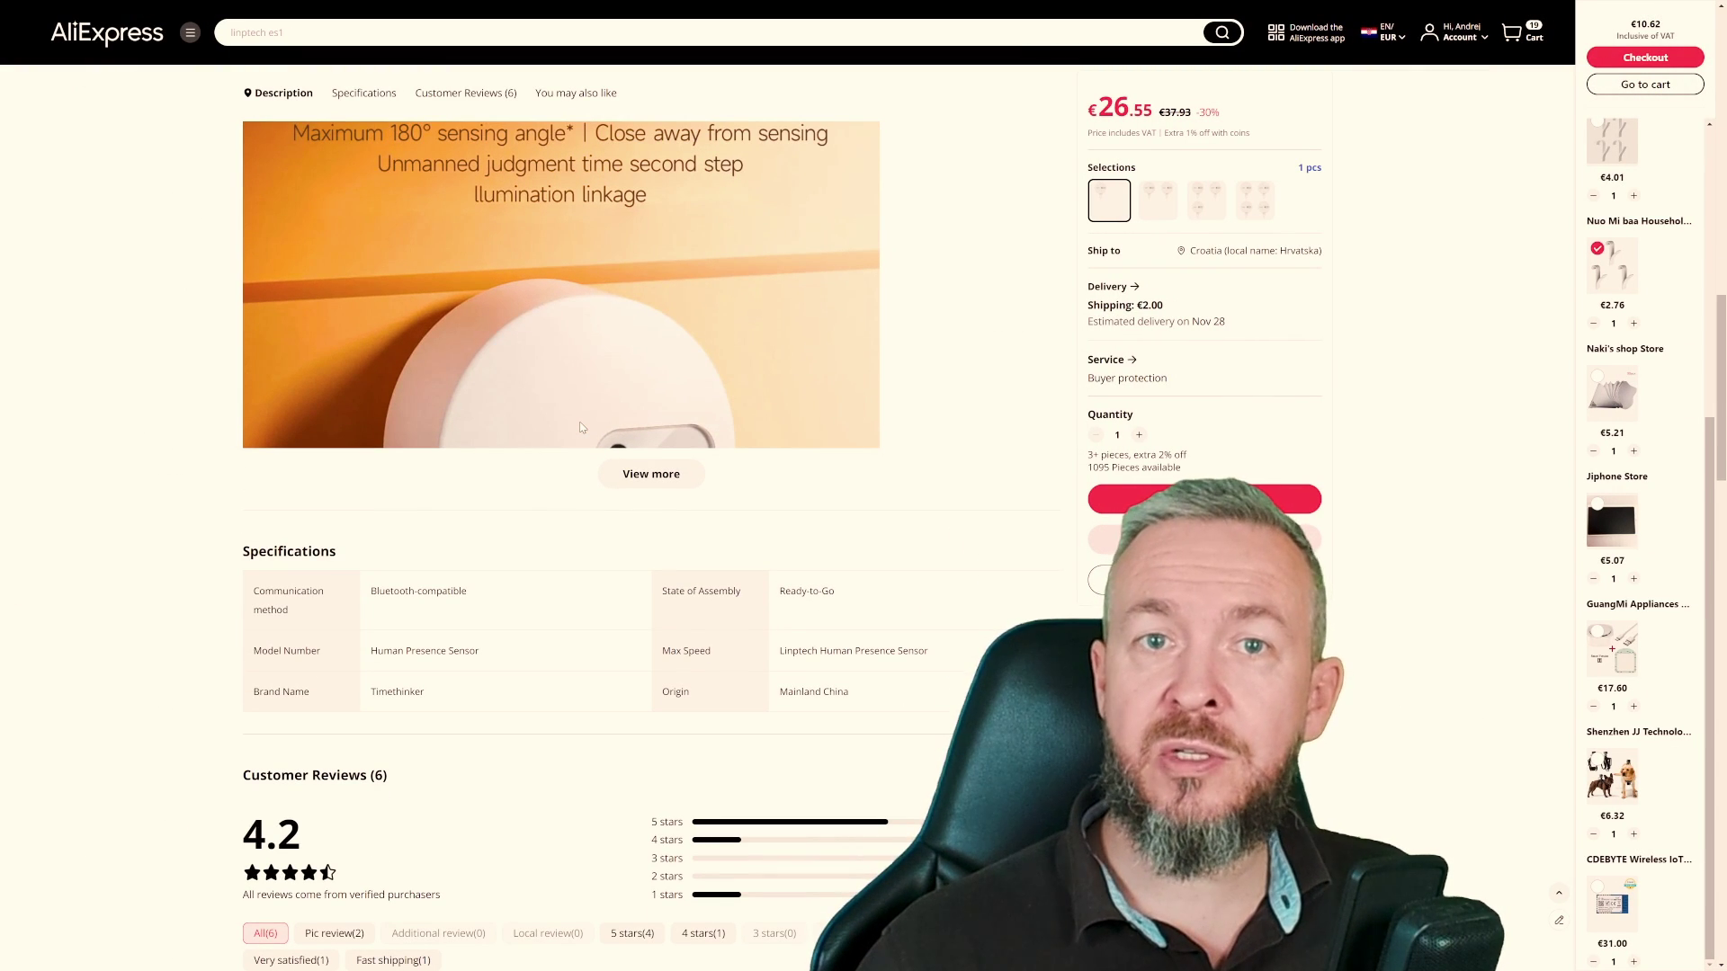
scroll(581, 428, "up", 7)
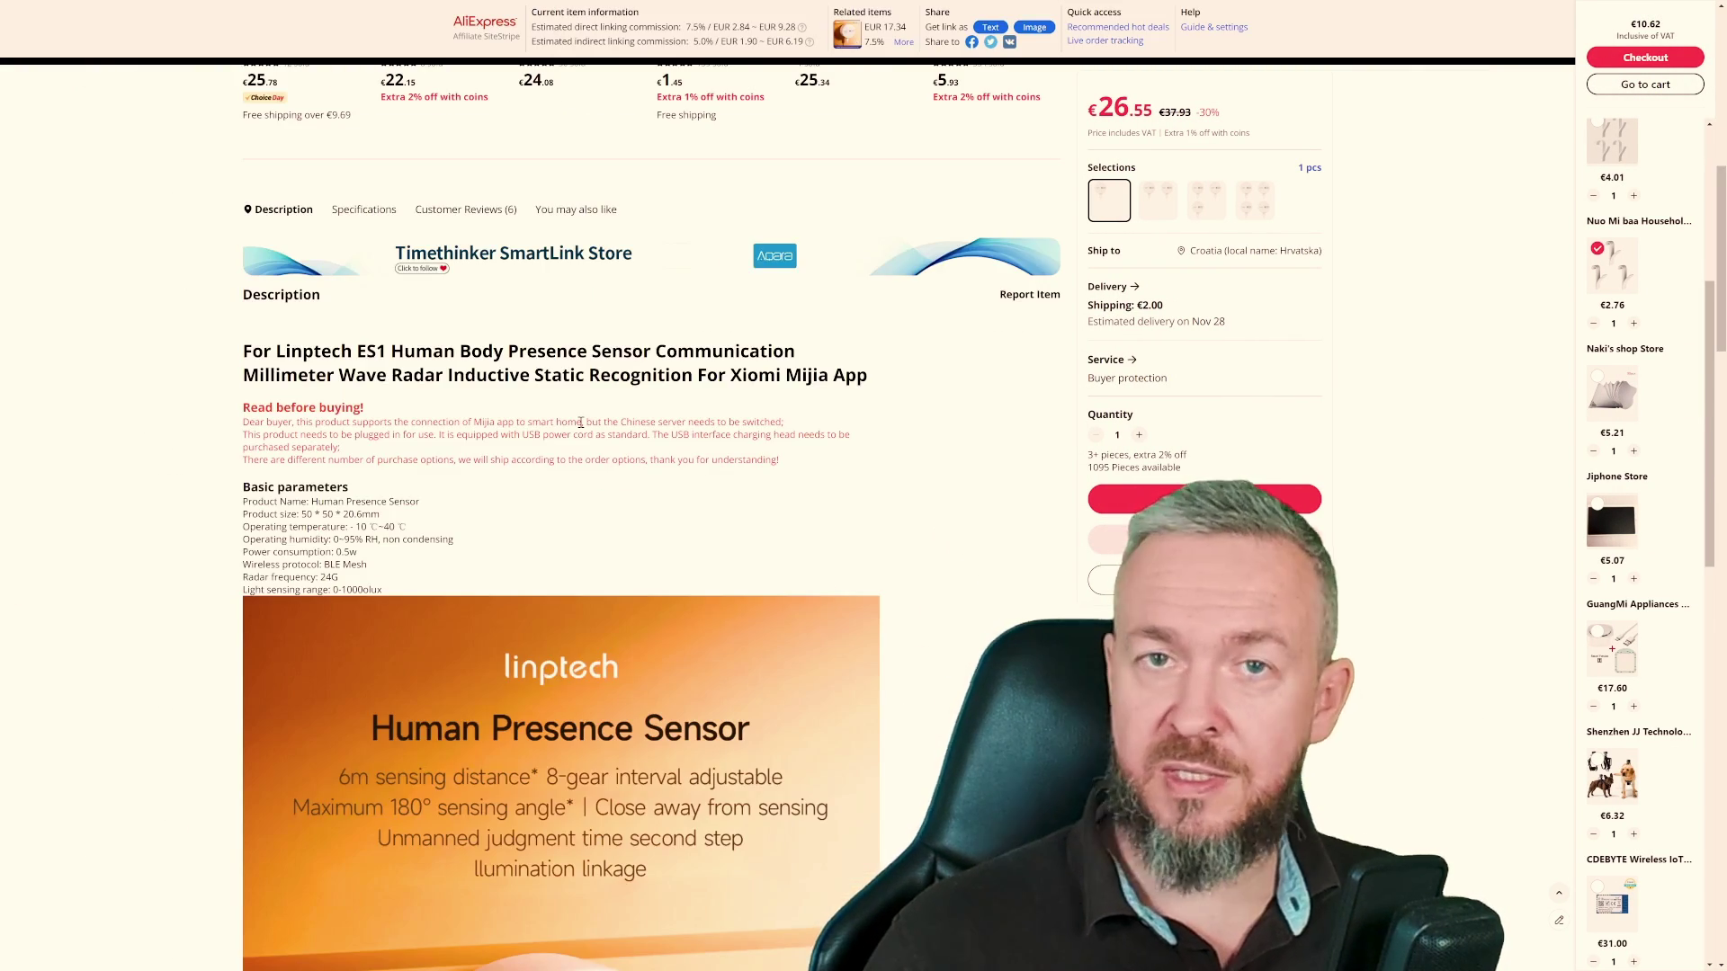